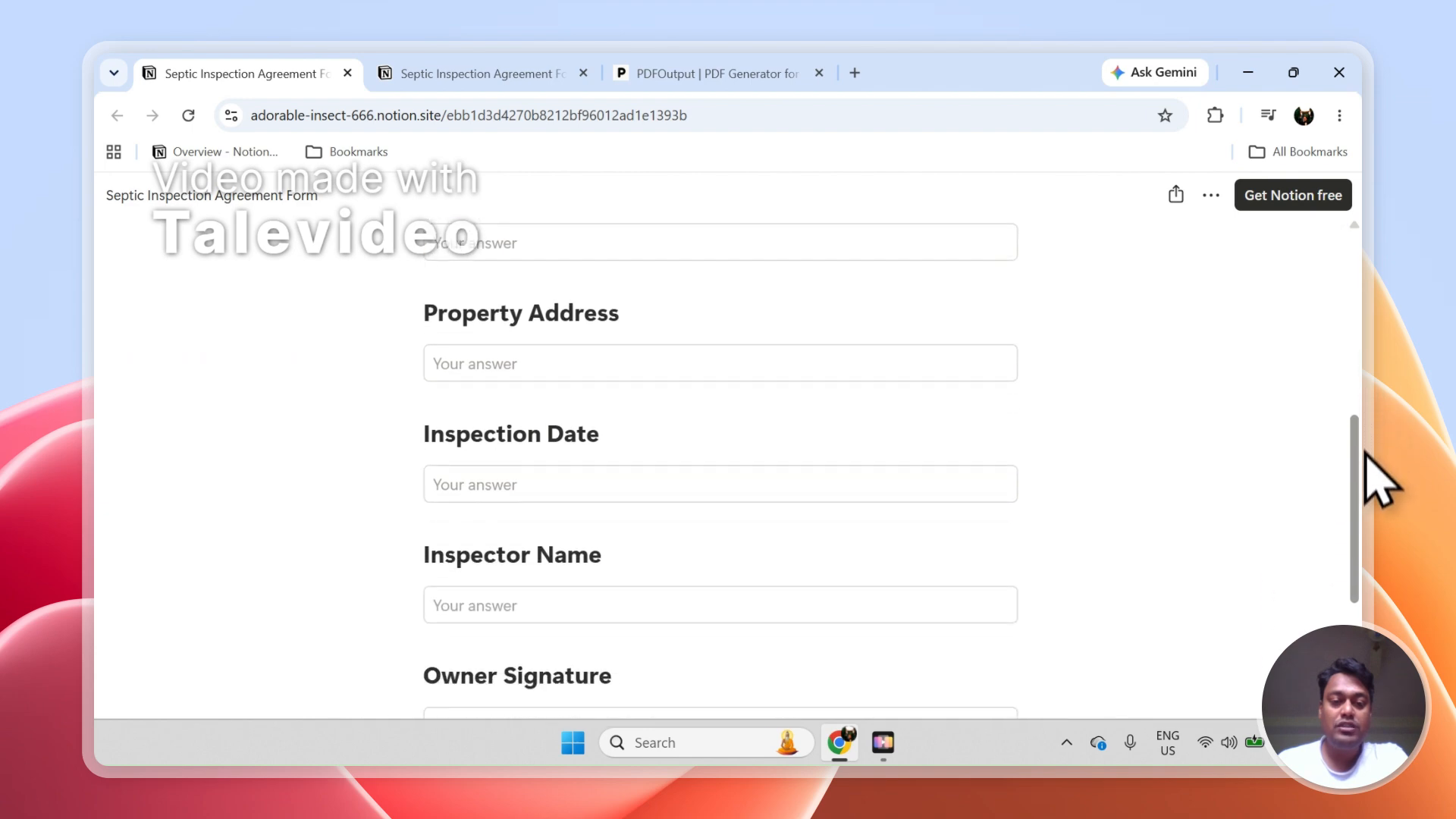
Review the fields of the published Septic Inspection Agreement Form, from Owner Name through Owner Signature
{"action": "scroll", "coordinate": [1362, 447], "scroll_direction": "up", "scroll_amount": 4}
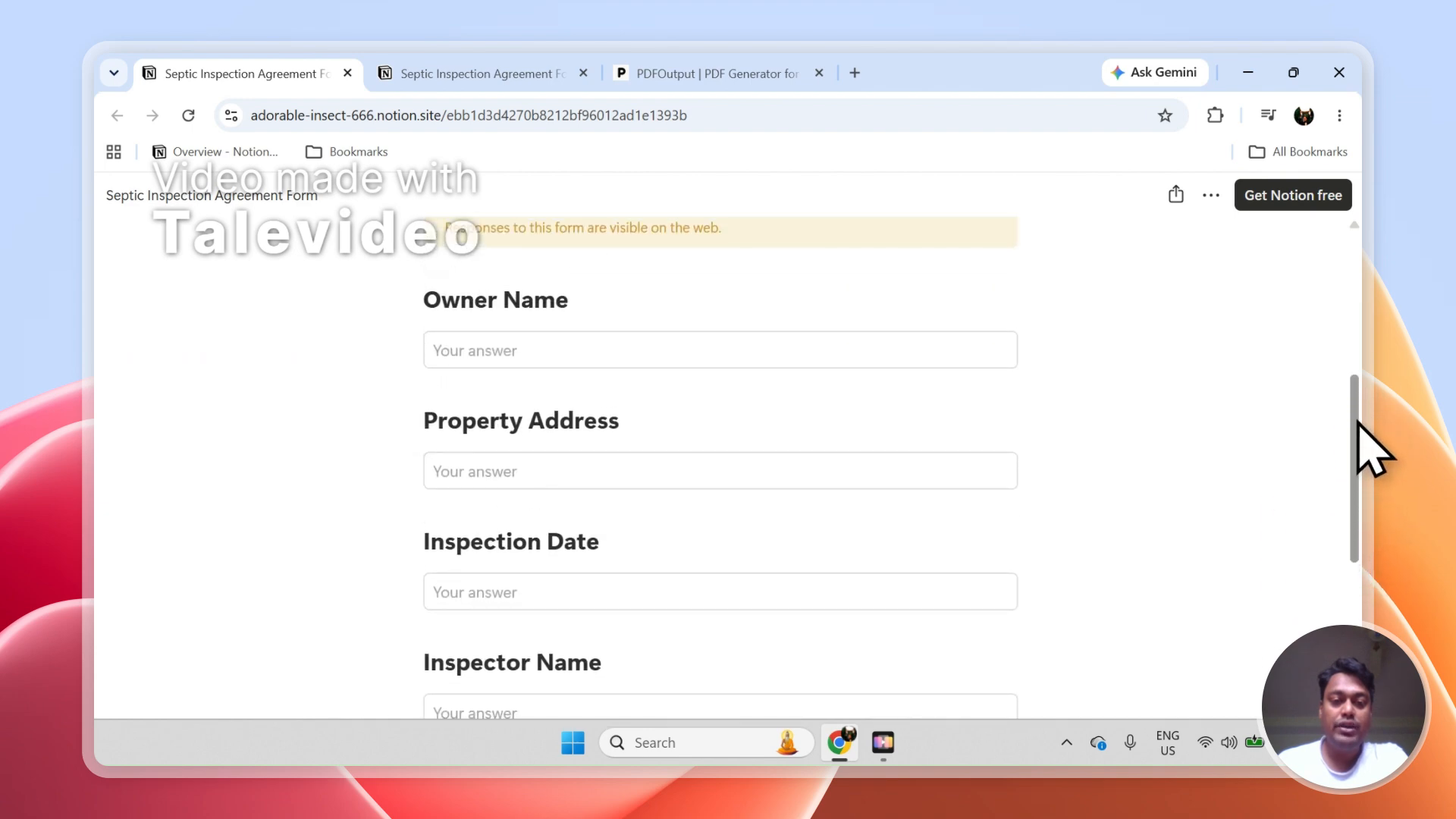
{"action": "scroll", "coordinate": [1357, 432], "scroll_direction": "down", "scroll_amount": 1}
{"action": "scroll", "coordinate": [1356, 470], "scroll_direction": "down", "scroll_amount": 2}
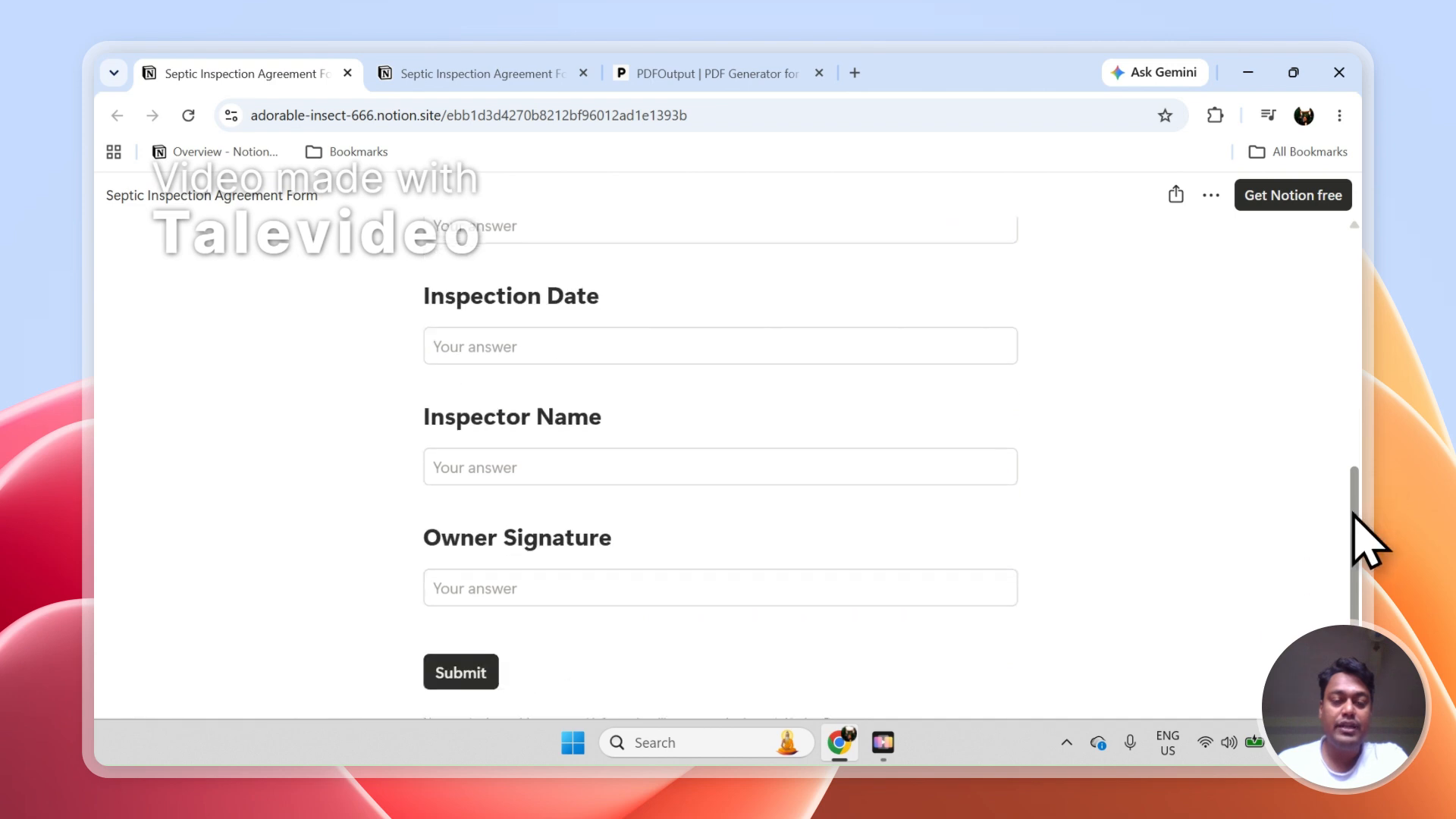
{"action": "mouse_move", "coordinate": [1355, 514]}
{"action": "left_mouse_down"}
{"action": "mouse_move", "coordinate": [1354, 579]}
{"action": "mouse_move", "coordinate": [1351, 374]}
{"action": "mouse_move", "coordinate": [1359, 533]}
{"action": "left_mouse_up"}
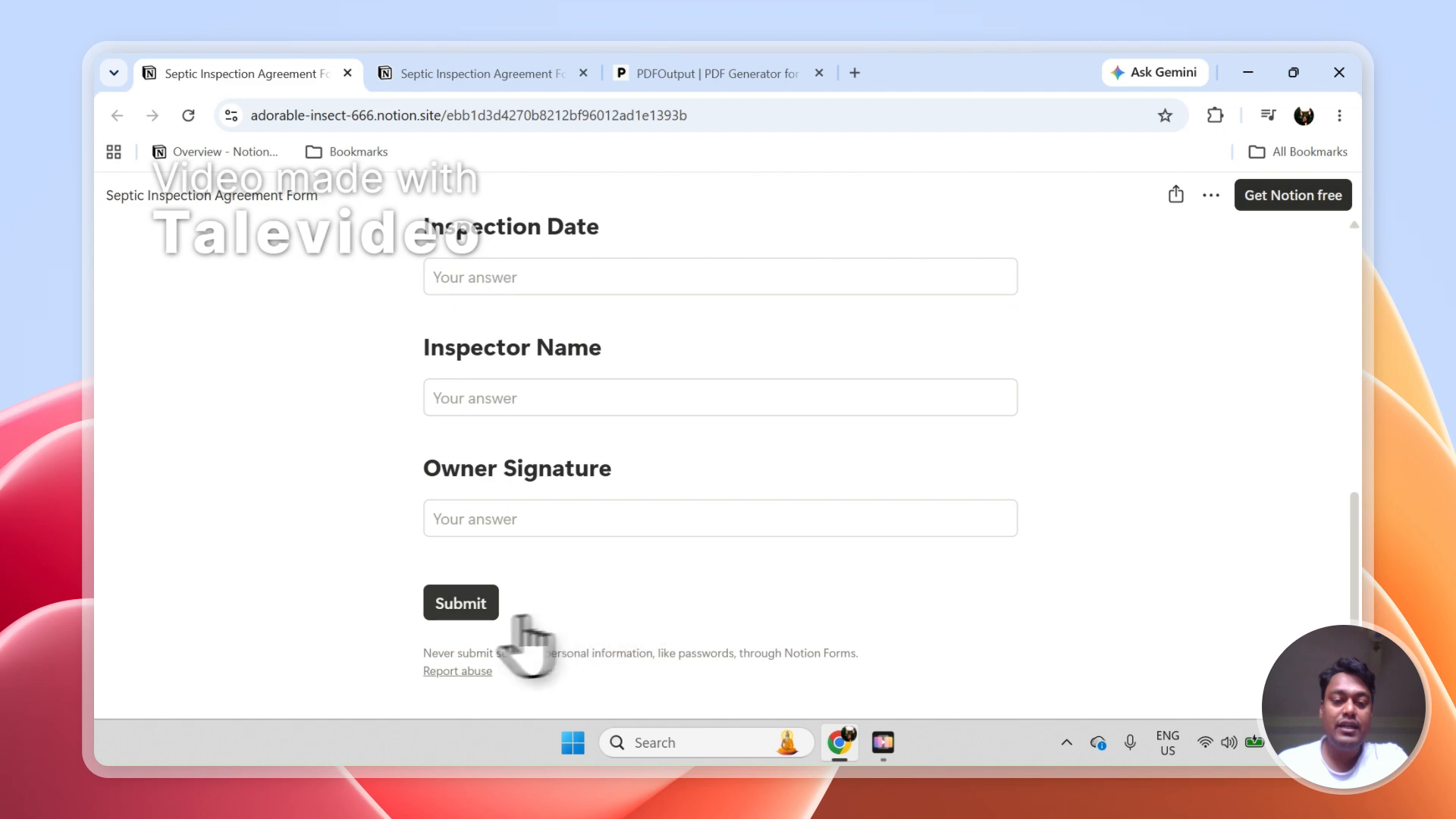
Show the form's Responses table in Notion and examine its three entries across all columns, including Owner Signature
{"action": "left_click", "coordinate": [485, 73]}
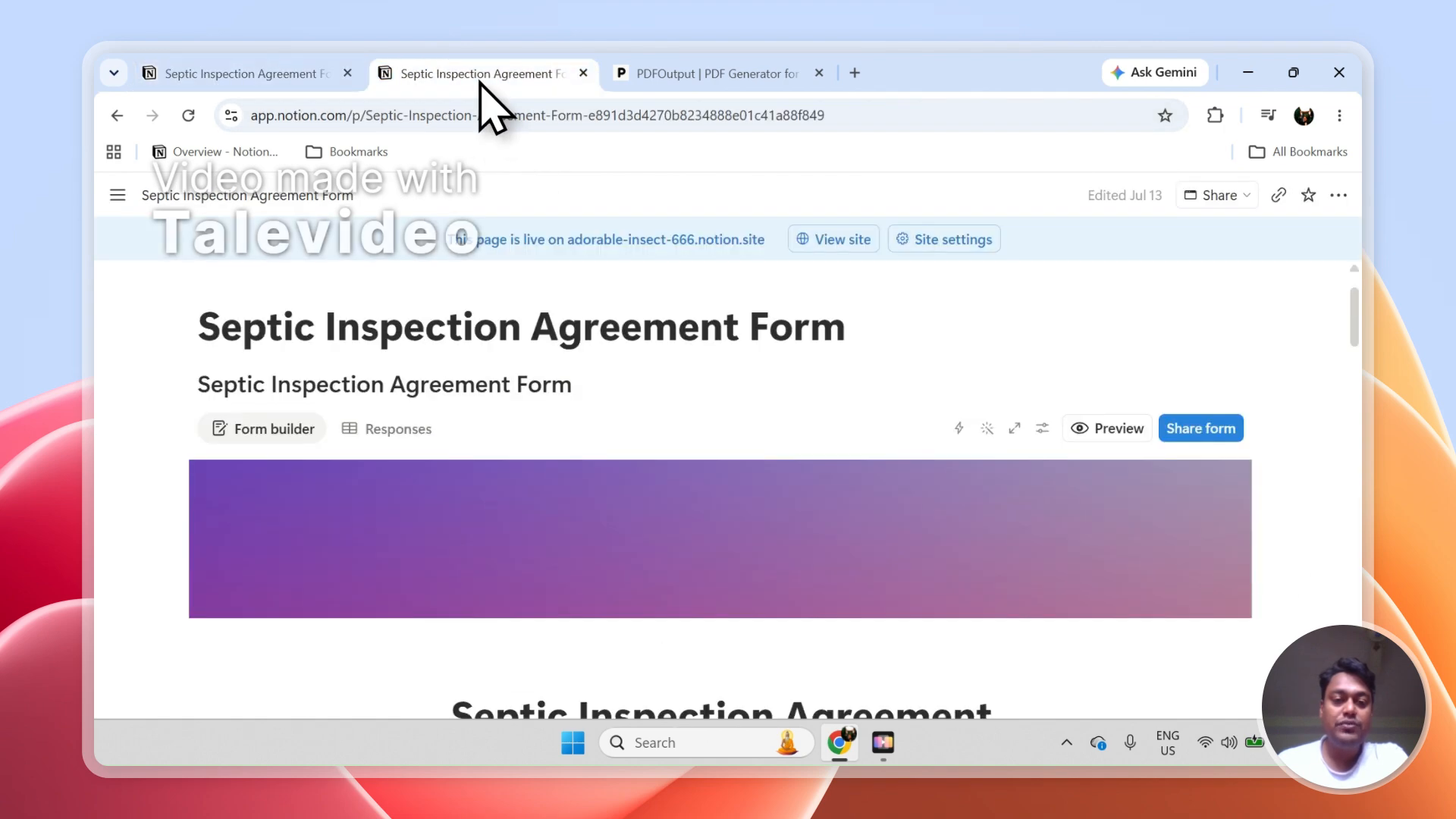
{"action": "left_click", "coordinate": [394, 428]}
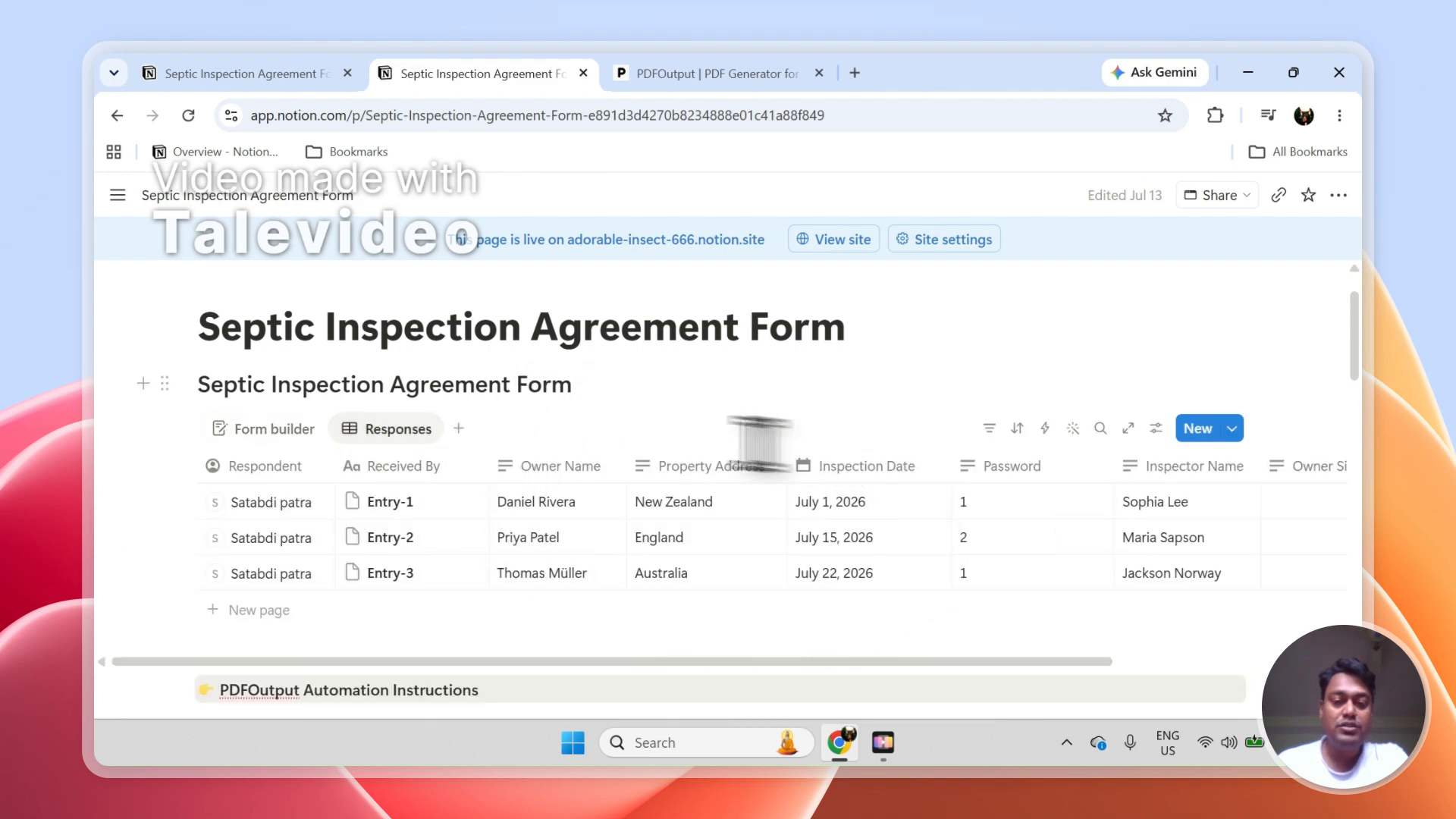
{"action": "left_click", "coordinate": [179, 501]}
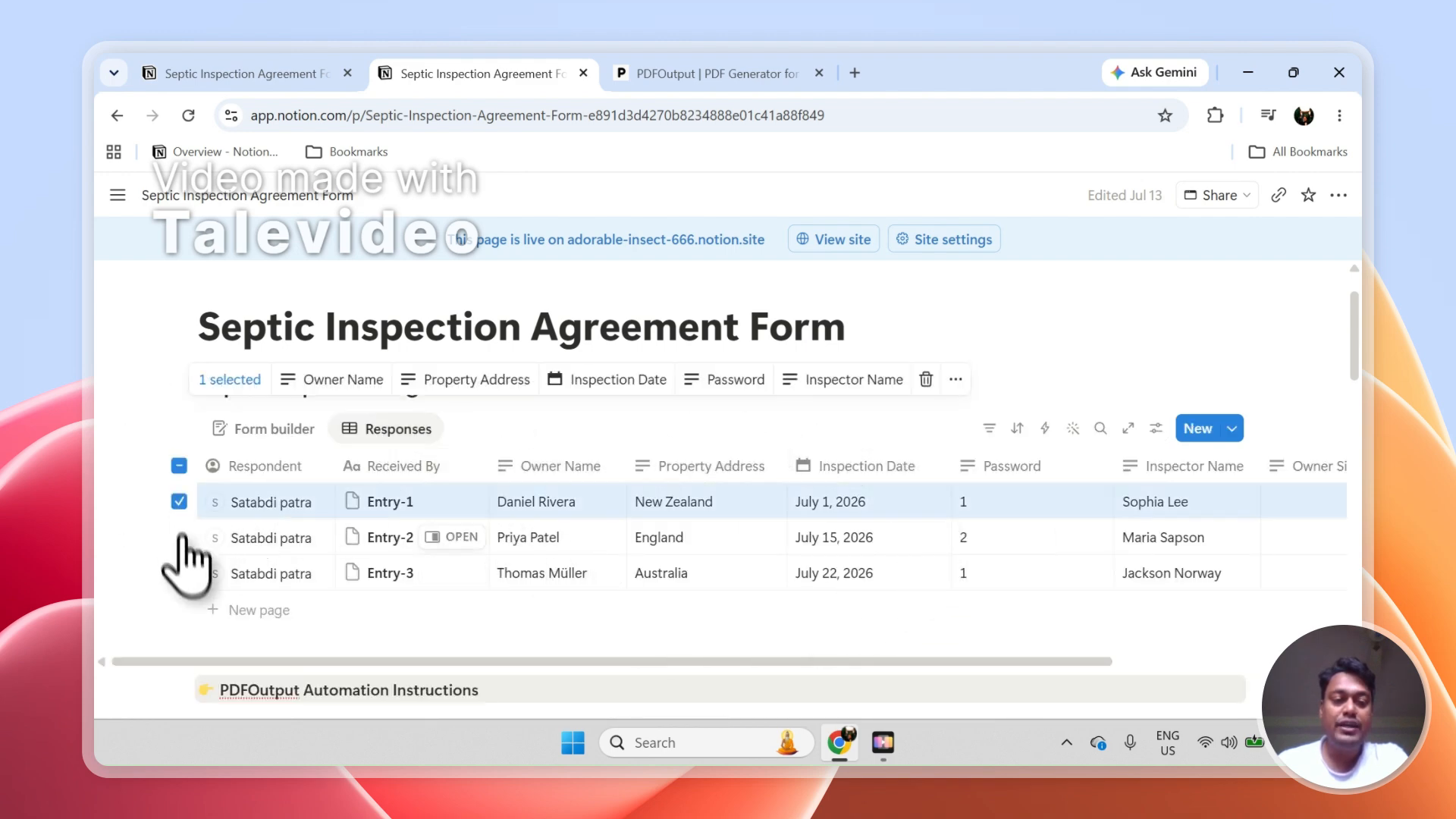
{"action": "left_click", "coordinate": [179, 537]}
{"action": "left_click", "coordinate": [179, 572]}
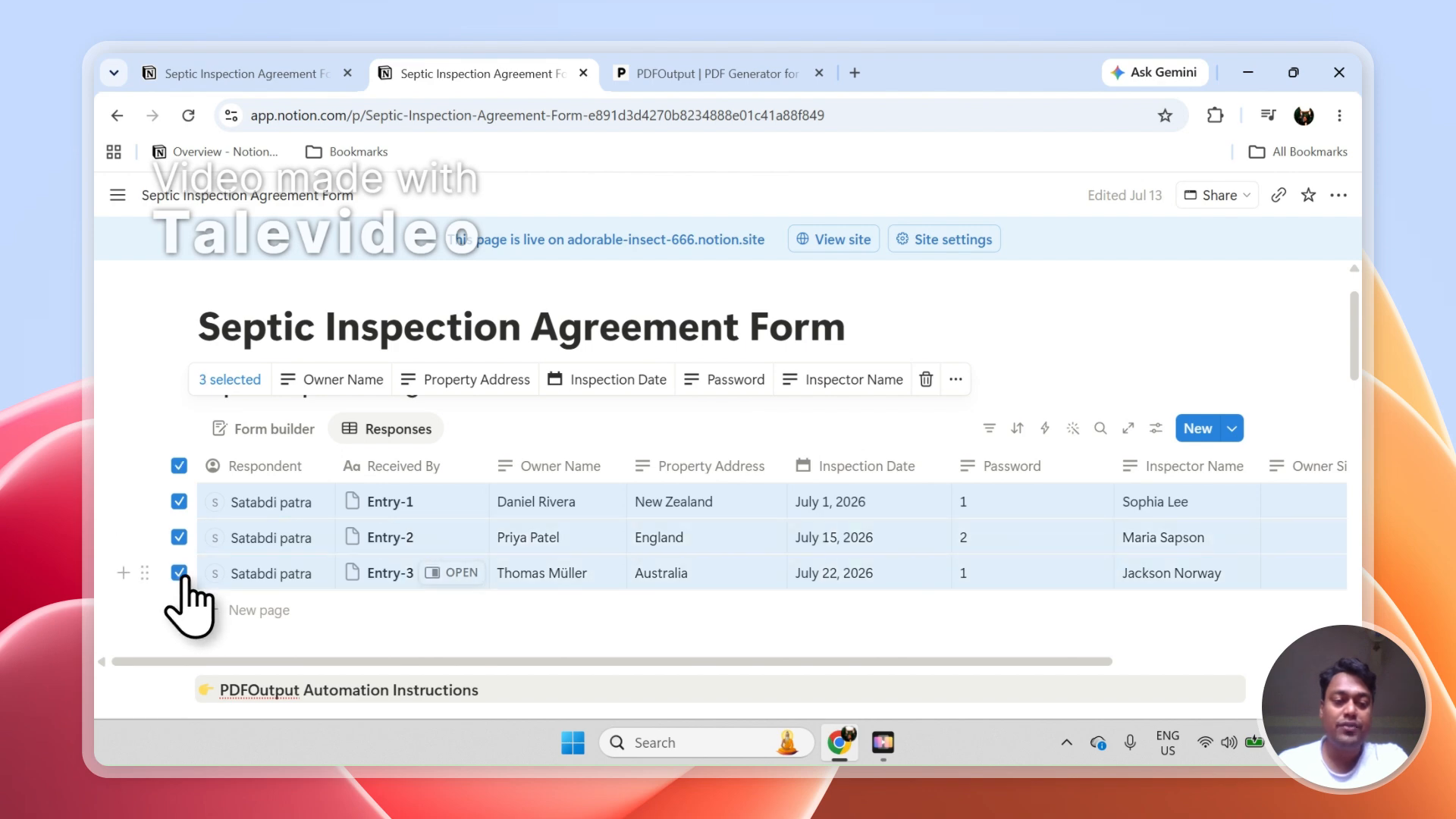
{"action": "left_click", "coordinate": [182, 465]}
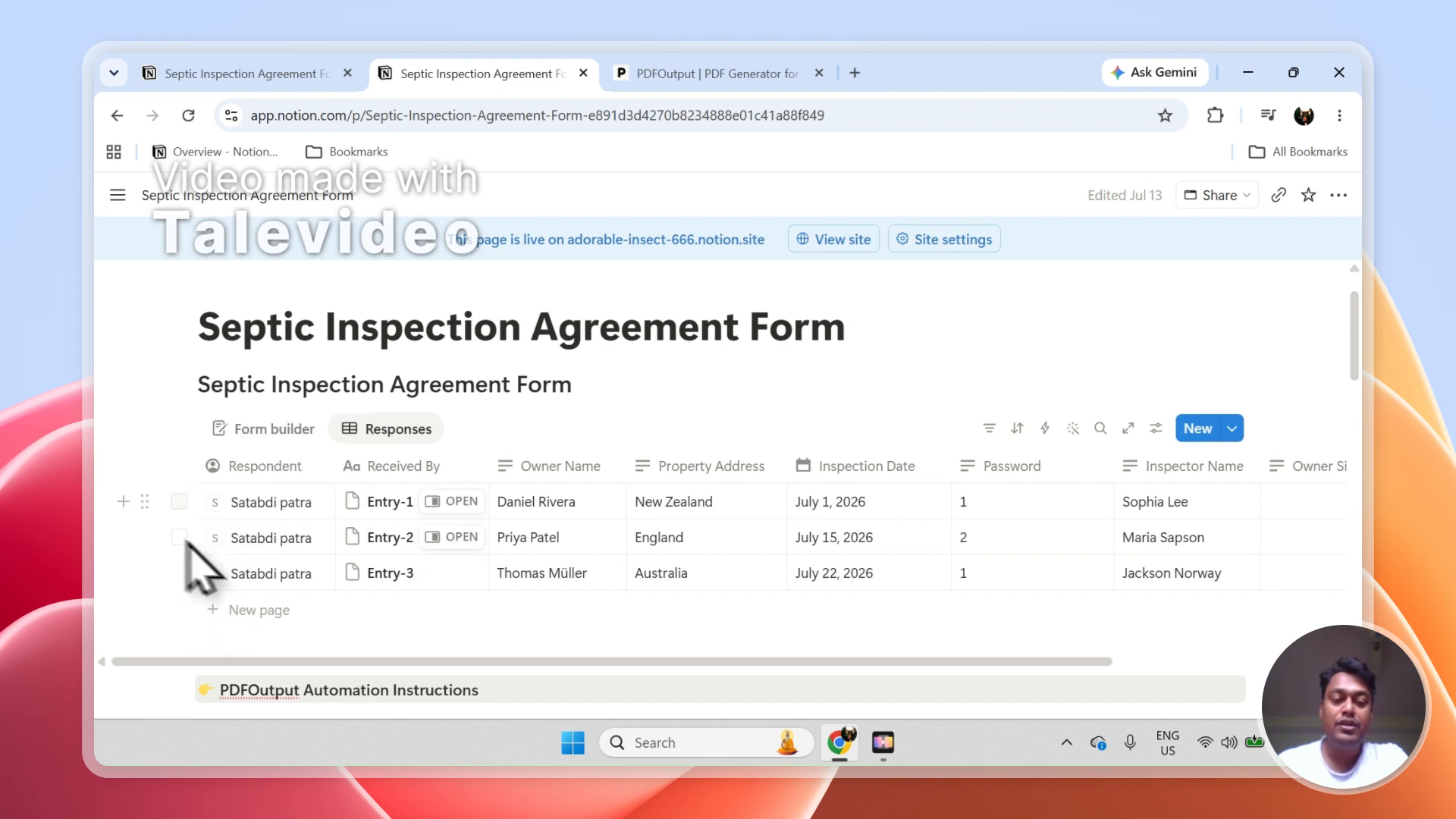
{"action": "mouse_move", "coordinate": [368, 662]}
{"action": "left_mouse_down"}
{"action": "mouse_move", "coordinate": [474, 686]}
{"action": "mouse_move", "coordinate": [683, 667]}
{"action": "left_mouse_up"}
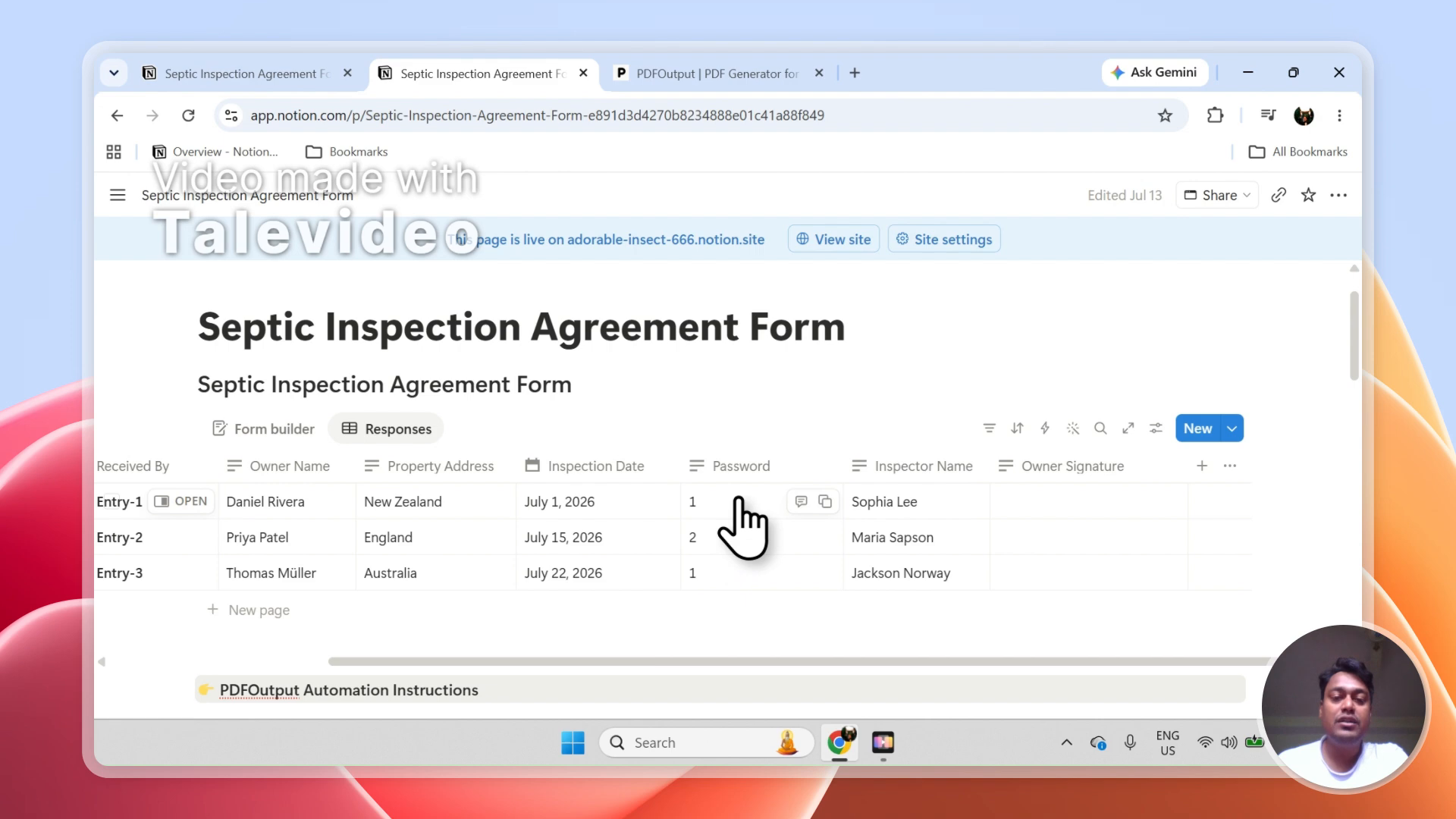
Switch to the PDFOutput site and log in with the pdfoutput Google account, continuing past the access consent
{"action": "left_click", "coordinate": [679, 73]}
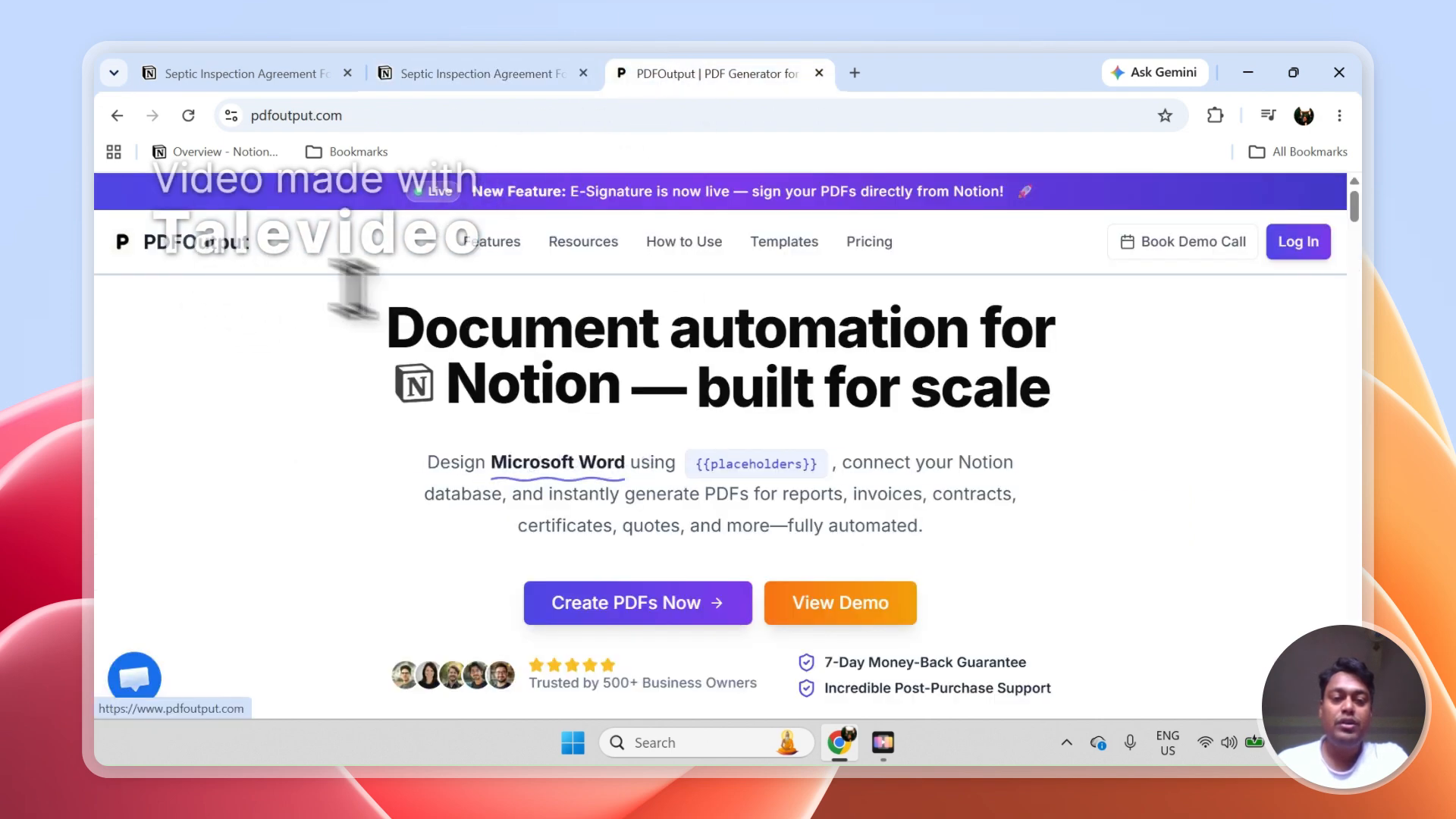
{"action": "left_click_drag", "start_coordinate": [388, 326], "coordinate": [914, 322]}
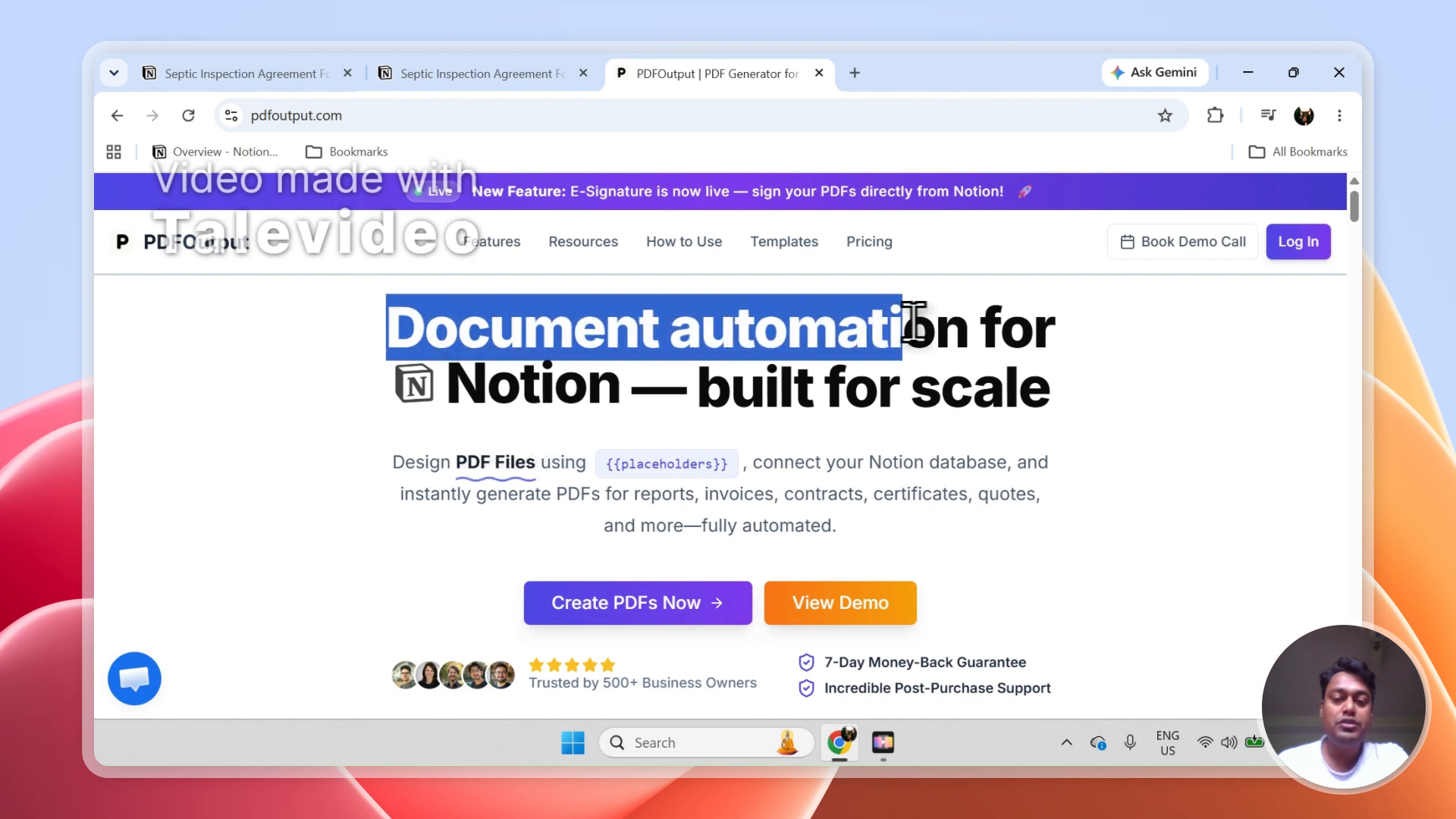
{"action": "left_click", "coordinate": [624, 388]}
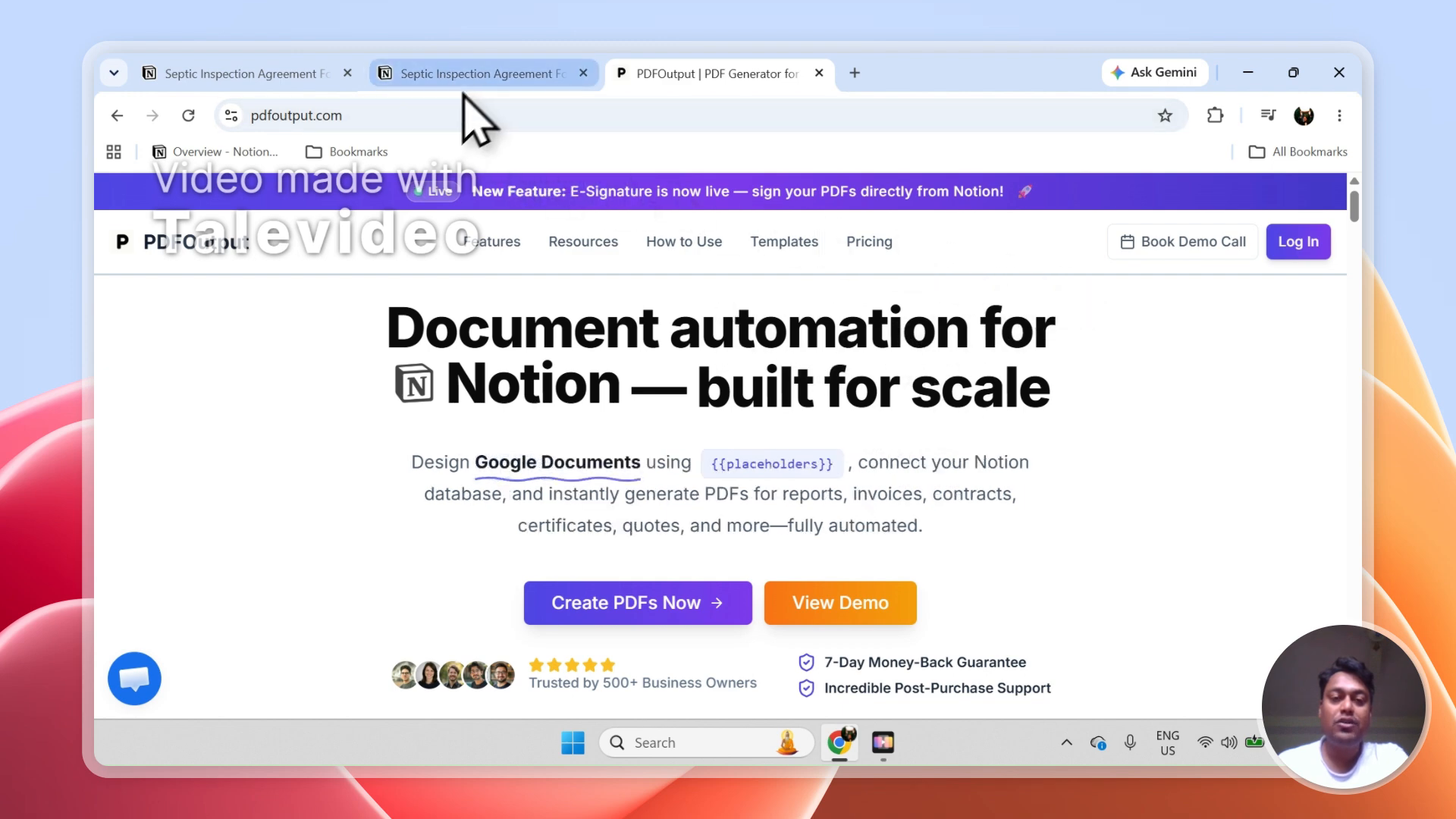
{"action": "left_click", "coordinate": [1314, 241]}
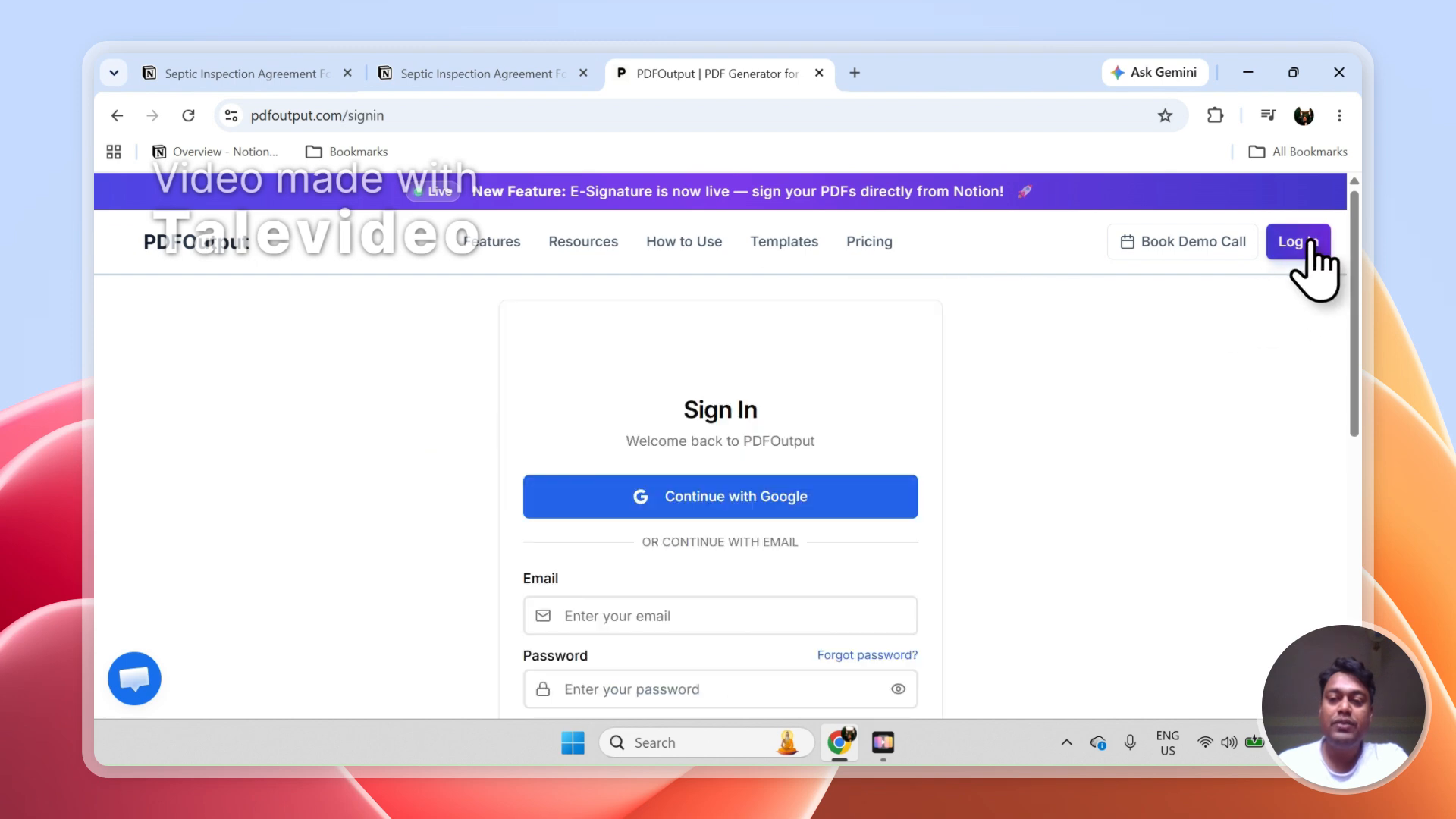
{"action": "left_click", "coordinate": [804, 505]}
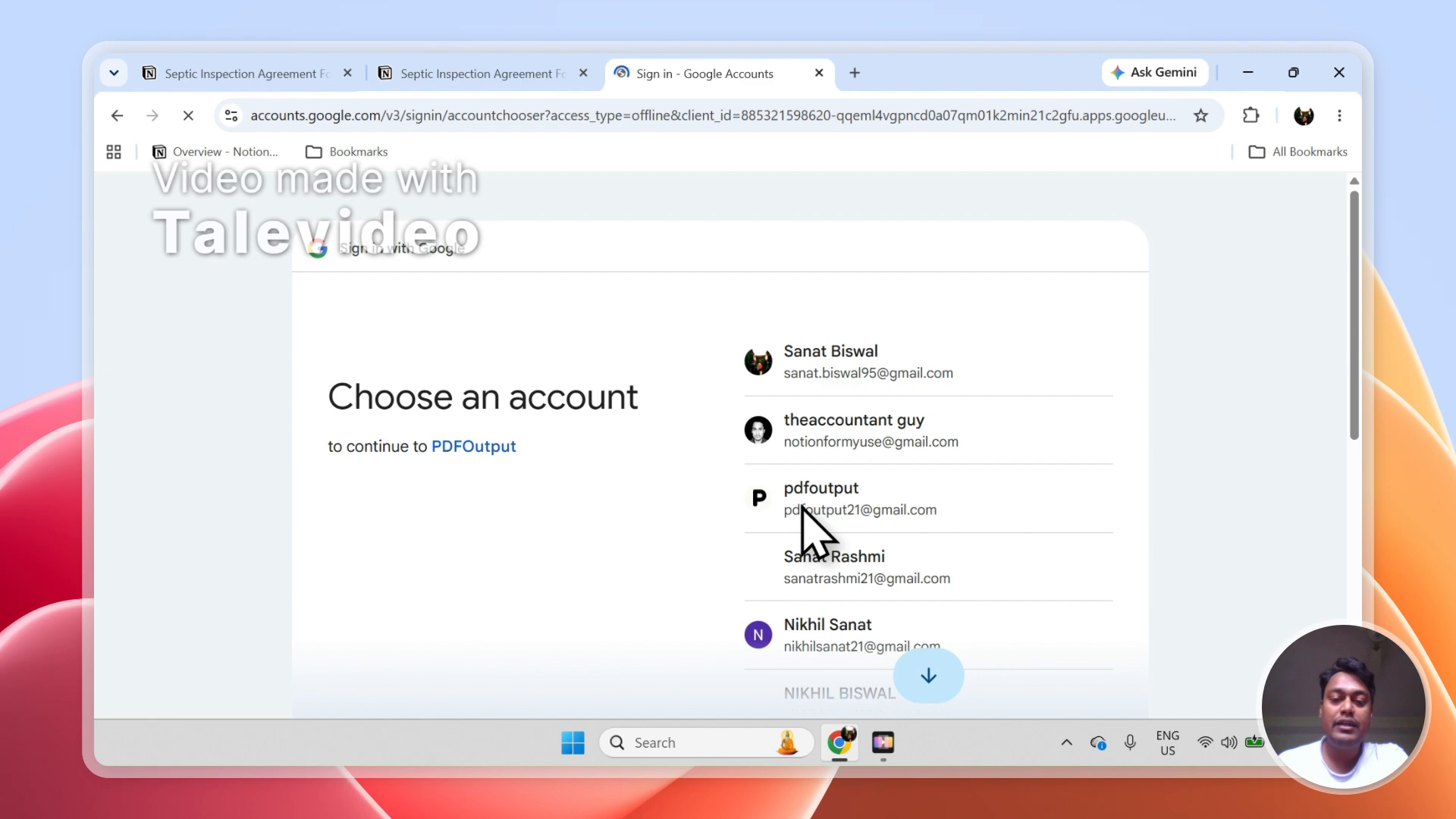
{"action": "left_click", "coordinate": [865, 509]}
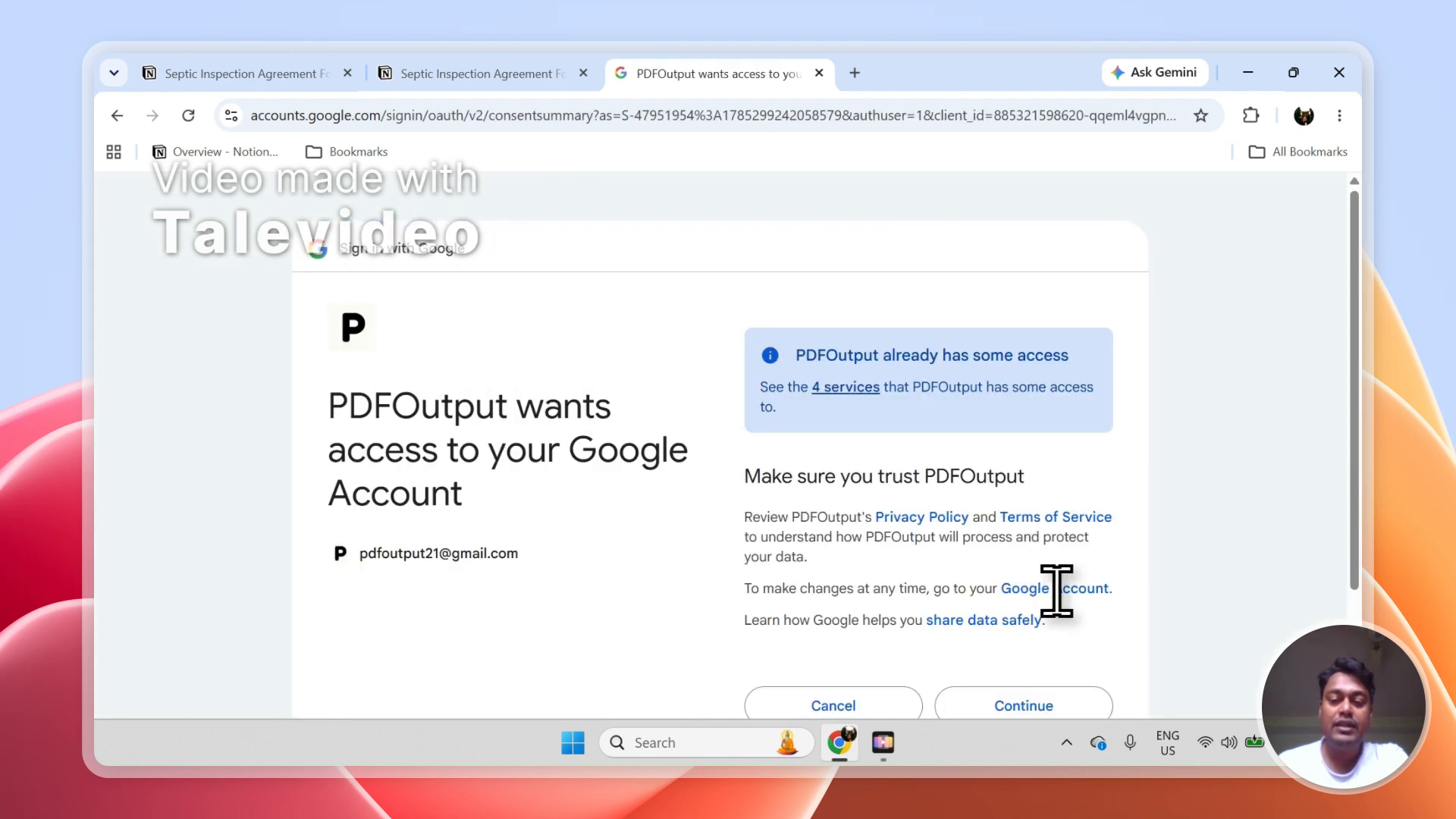
{"action": "left_click", "coordinate": [1028, 703]}
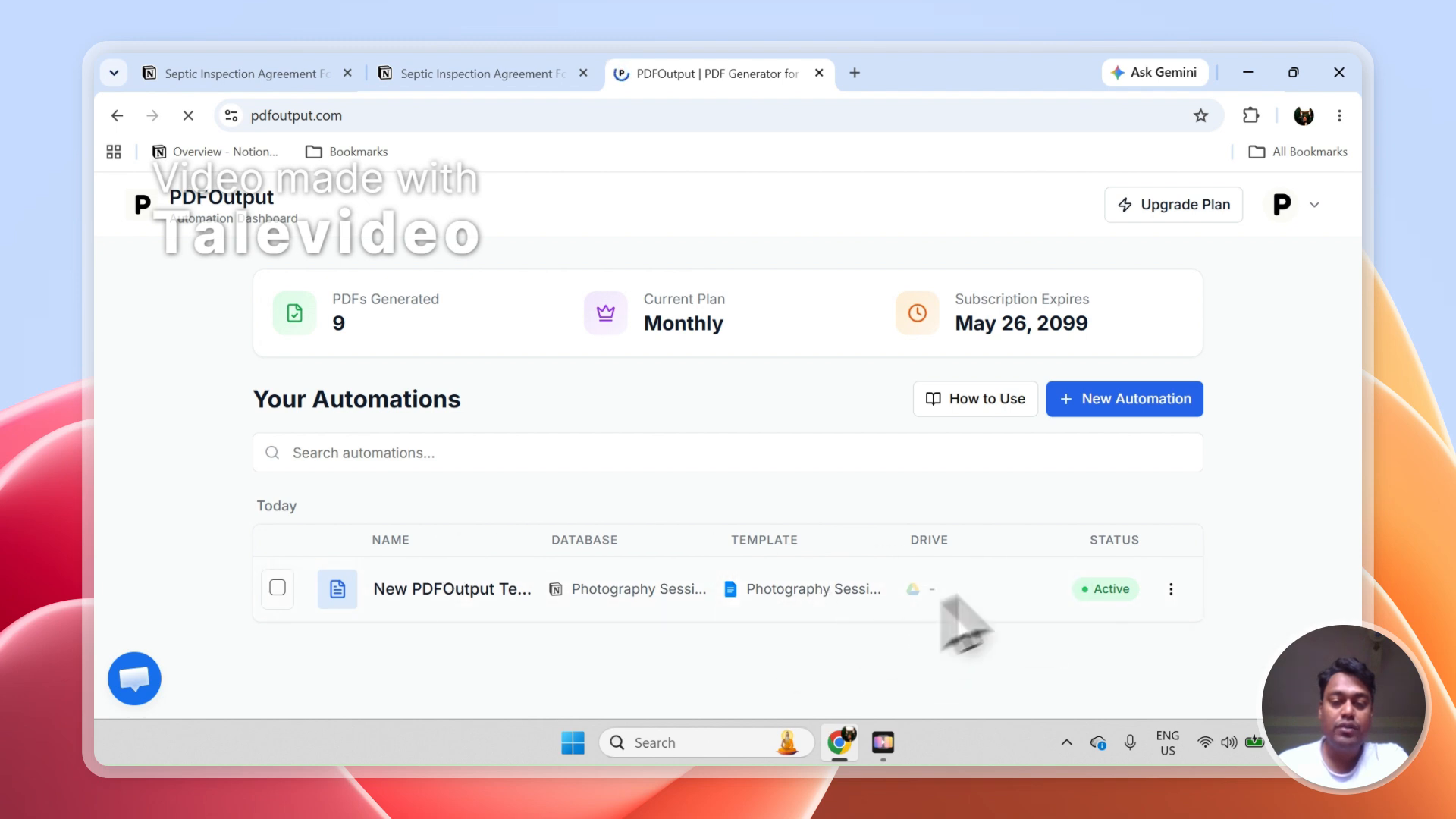
Delete the existing Photography Session automation from the PDFOutput dashboard
{"action": "left_click", "coordinate": [1171, 589]}
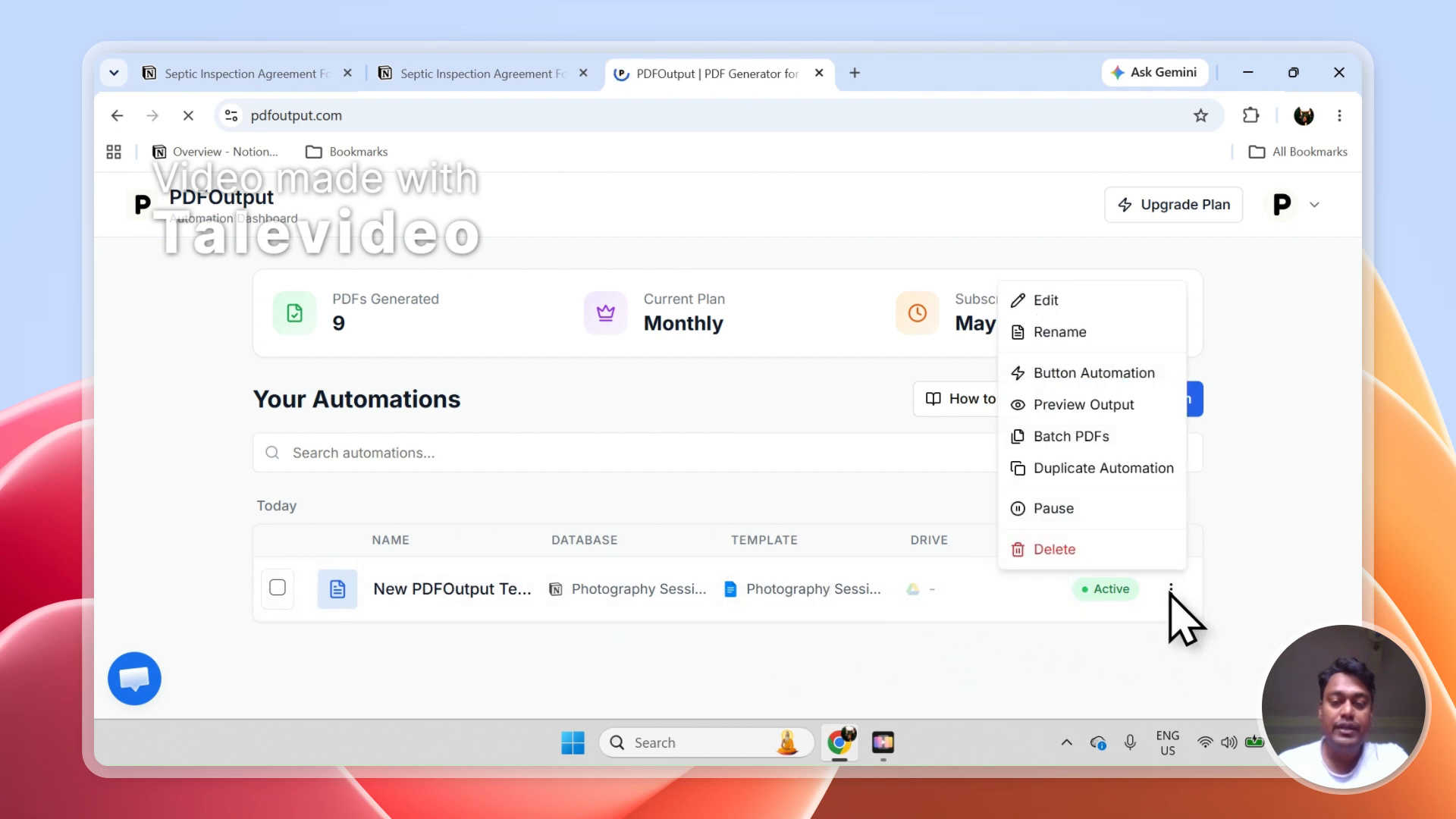
{"action": "left_click", "coordinate": [1105, 560]}
{"action": "left_click", "coordinate": [920, 494]}
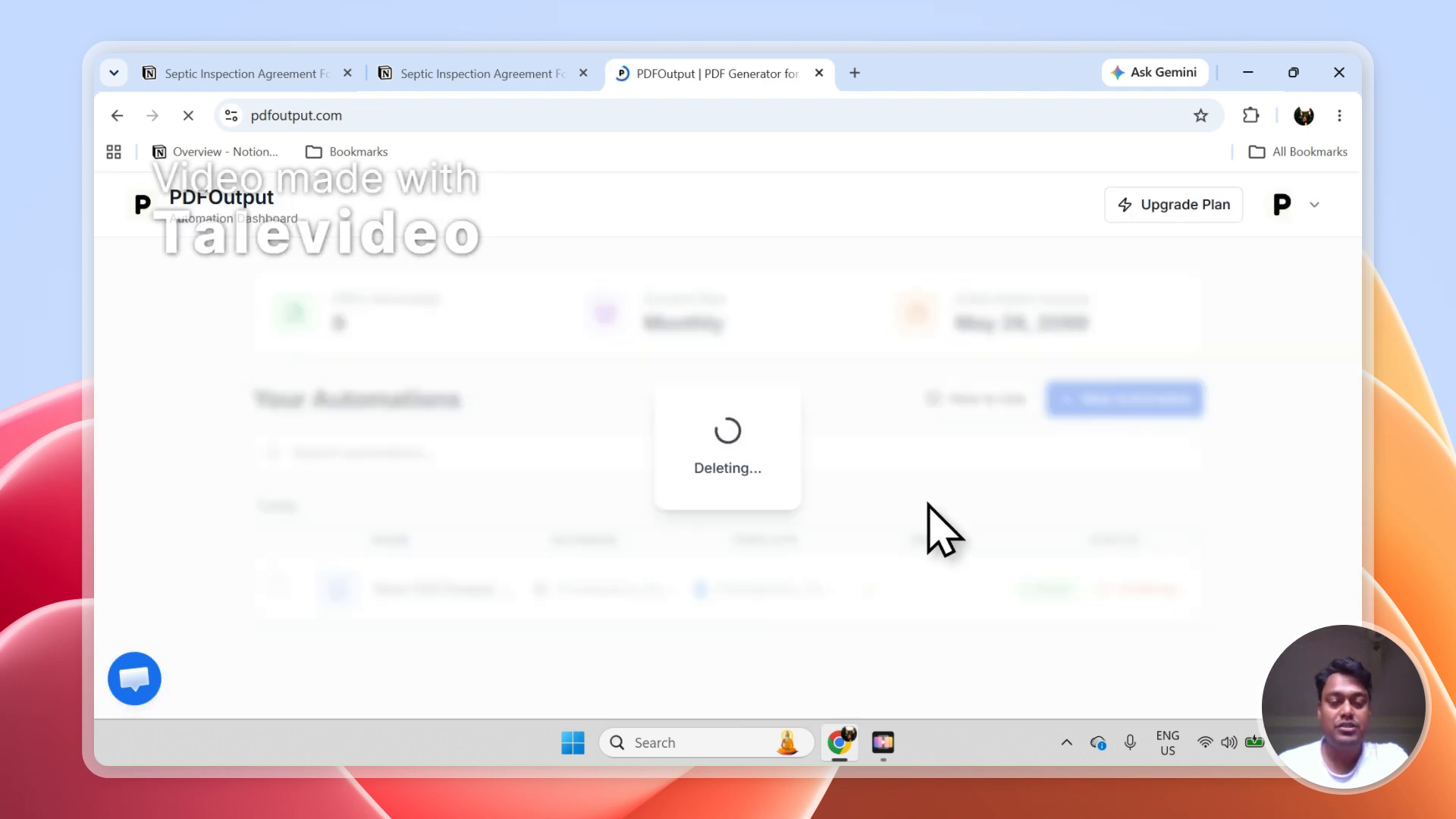
Go to pdfoutput.com/setup, disconnect Notion, and return to the dashboard
{"action": "left_click", "coordinate": [382, 117]}
{"action": "type", "text": "/set"}
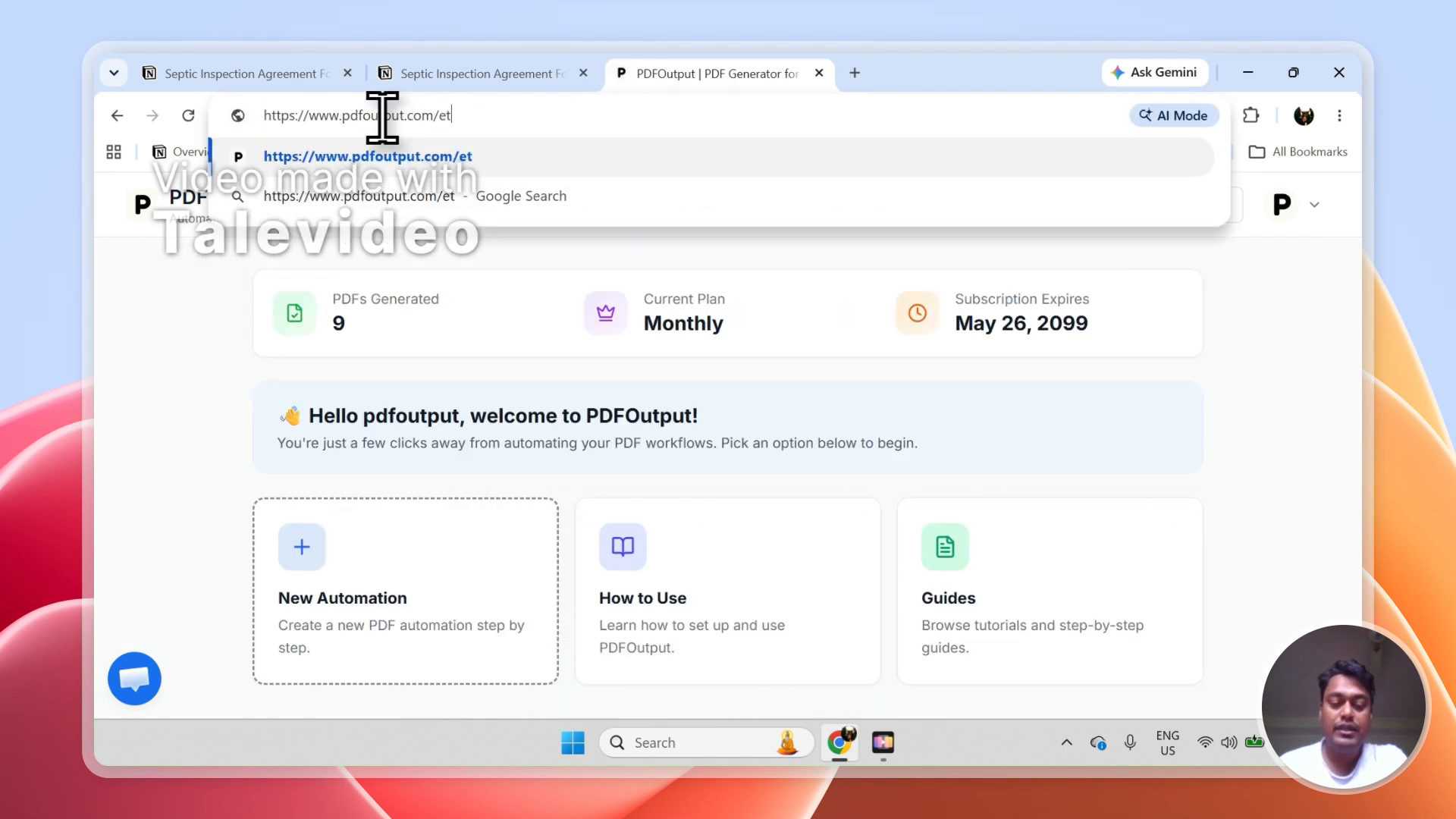
{"action": "type", "text": "up"}
{"action": "key", "text": "BackSpace"}
{"action": "key", "text": "BackSpace"}
{"action": "key", "text": "BackSpace"}
{"action": "key", "text": "BackSpace"}
{"action": "type", "text": "setup"}
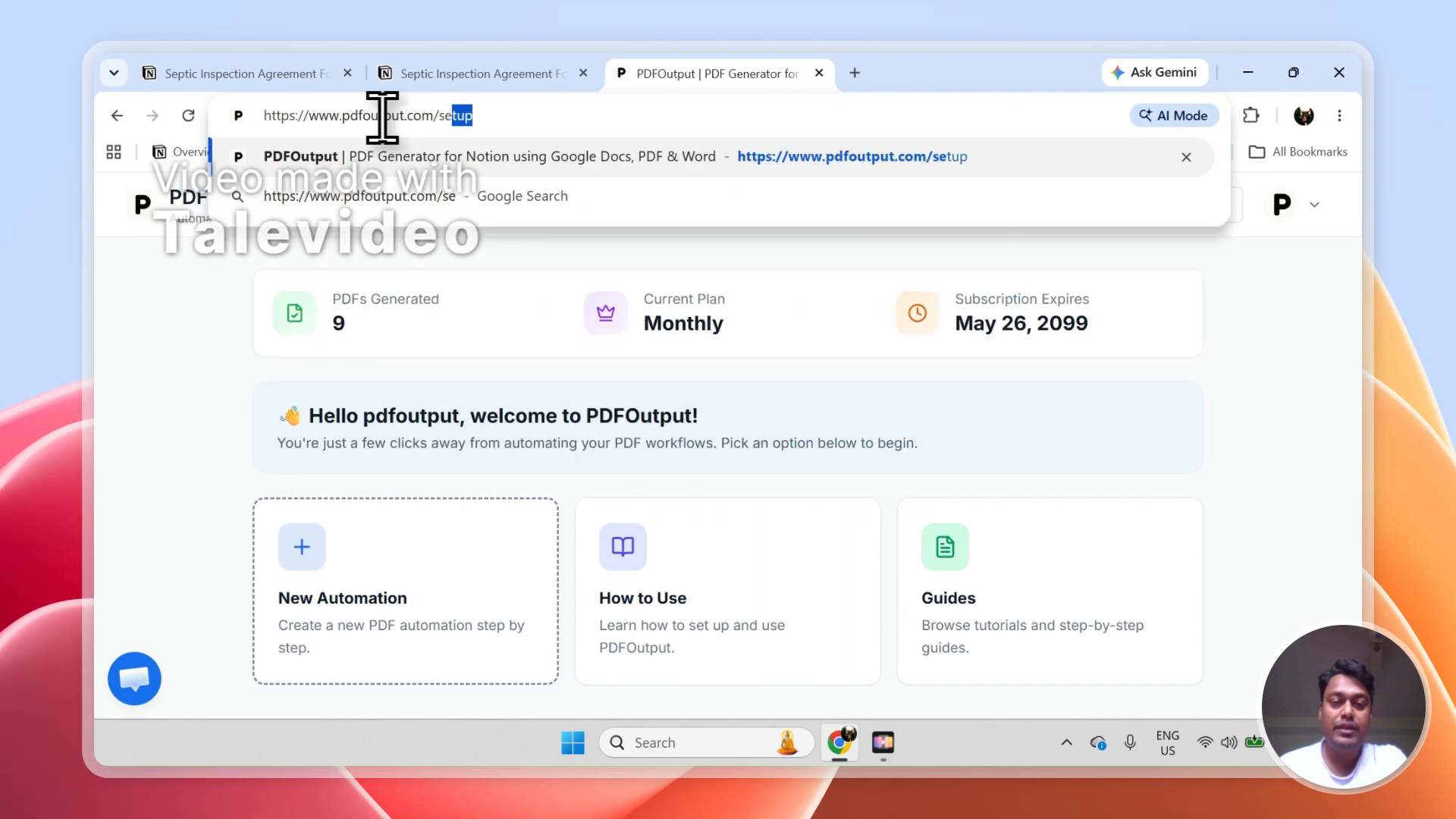
{"action": "key", "text": "Return"}
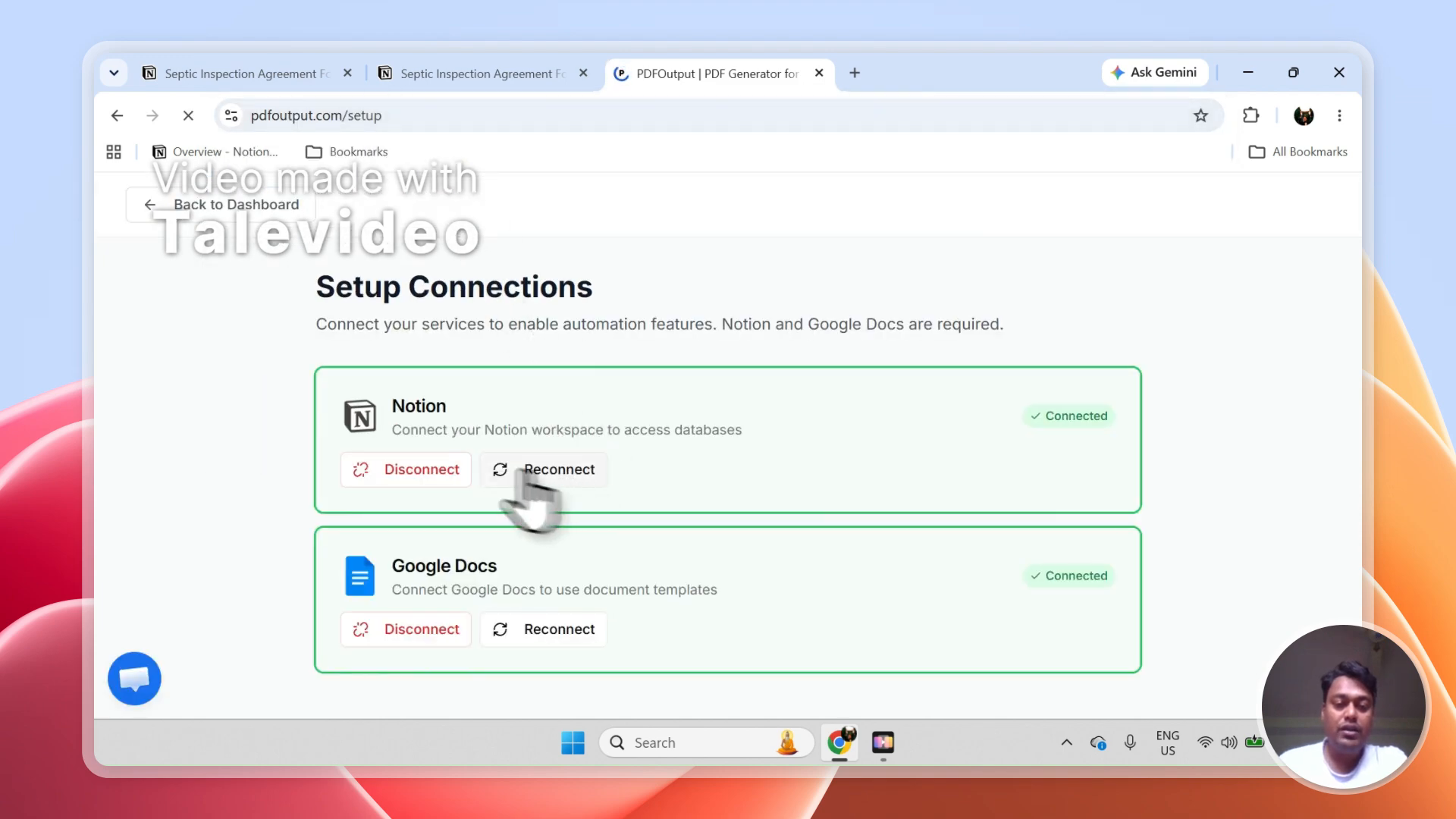
{"action": "left_click", "coordinate": [455, 469]}
{"action": "left_click", "coordinate": [288, 215]}
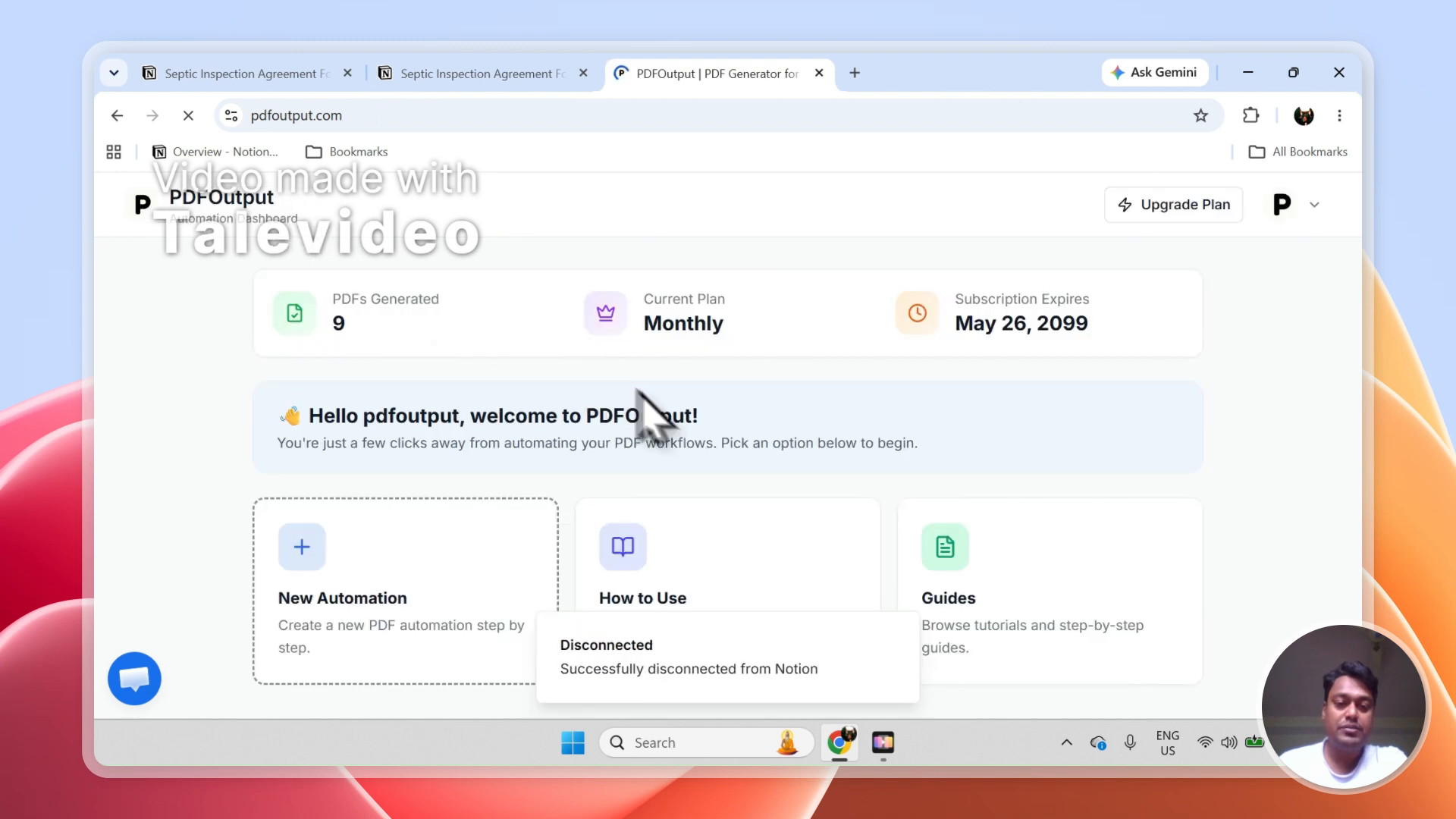
{"action": "left_click", "coordinate": [901, 634]}
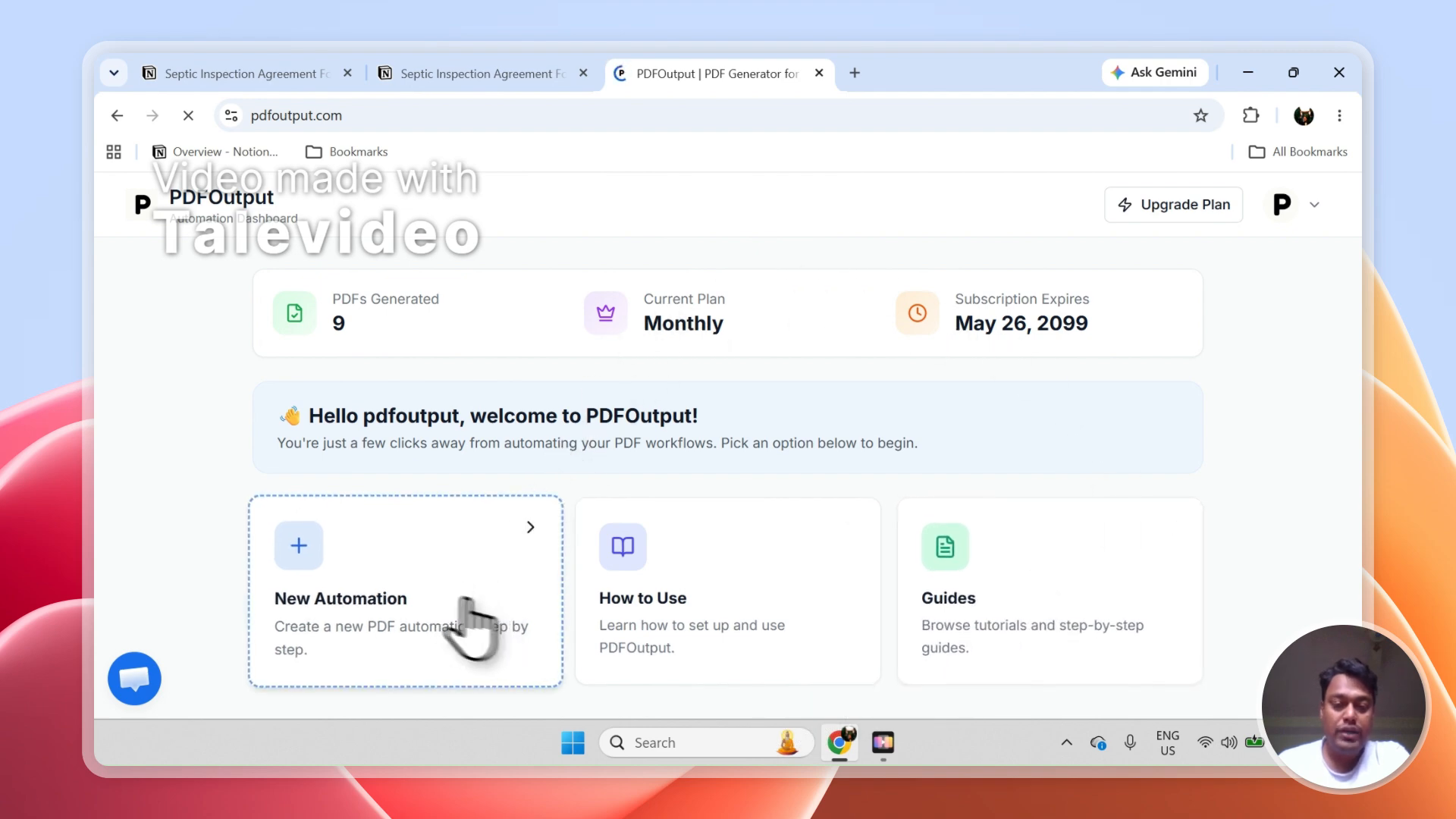
Start a new automation and begin connecting Notion from the Setup Connections page
{"action": "left_click", "coordinate": [434, 605]}
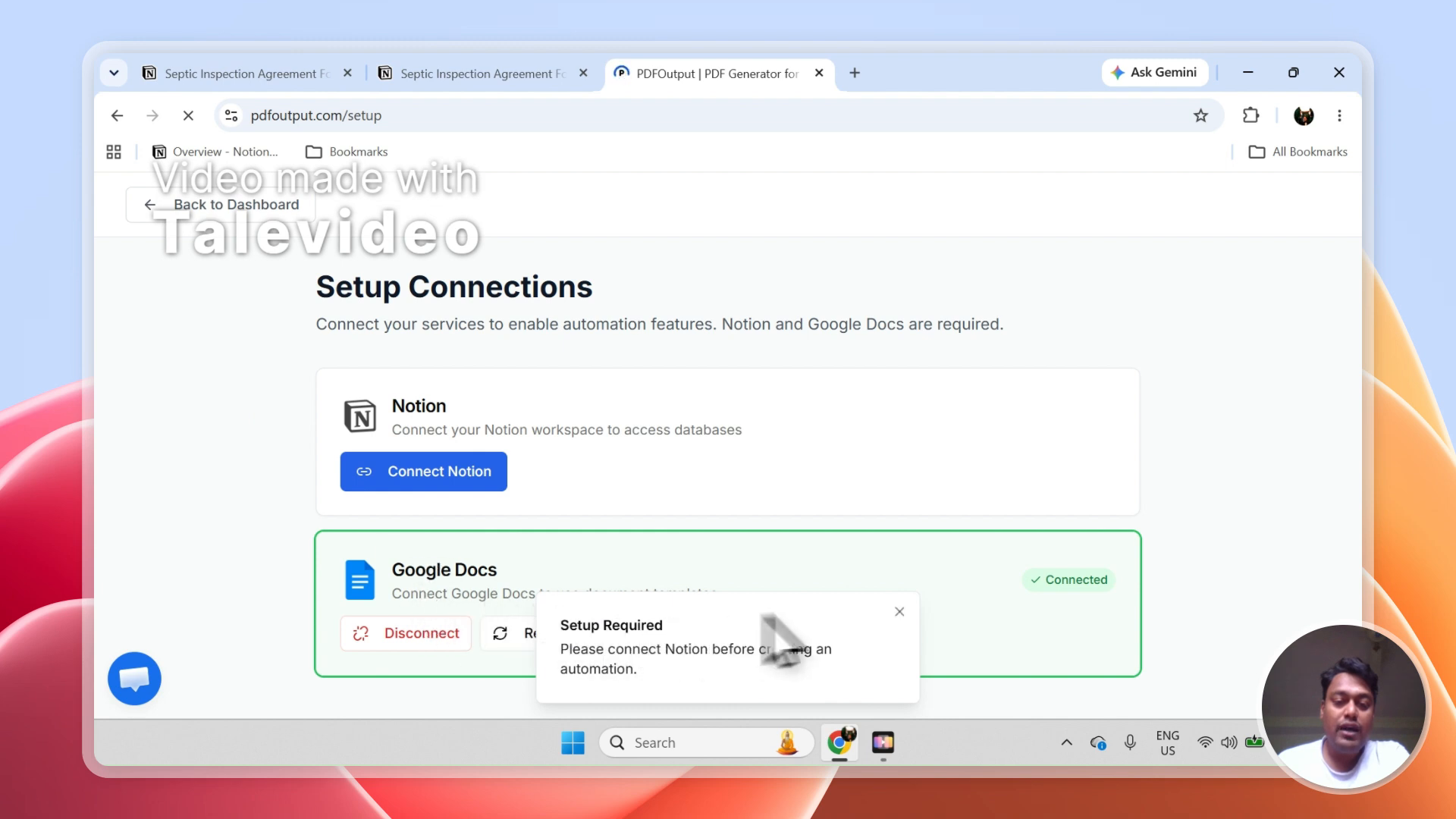
{"action": "left_click", "coordinate": [899, 613]}
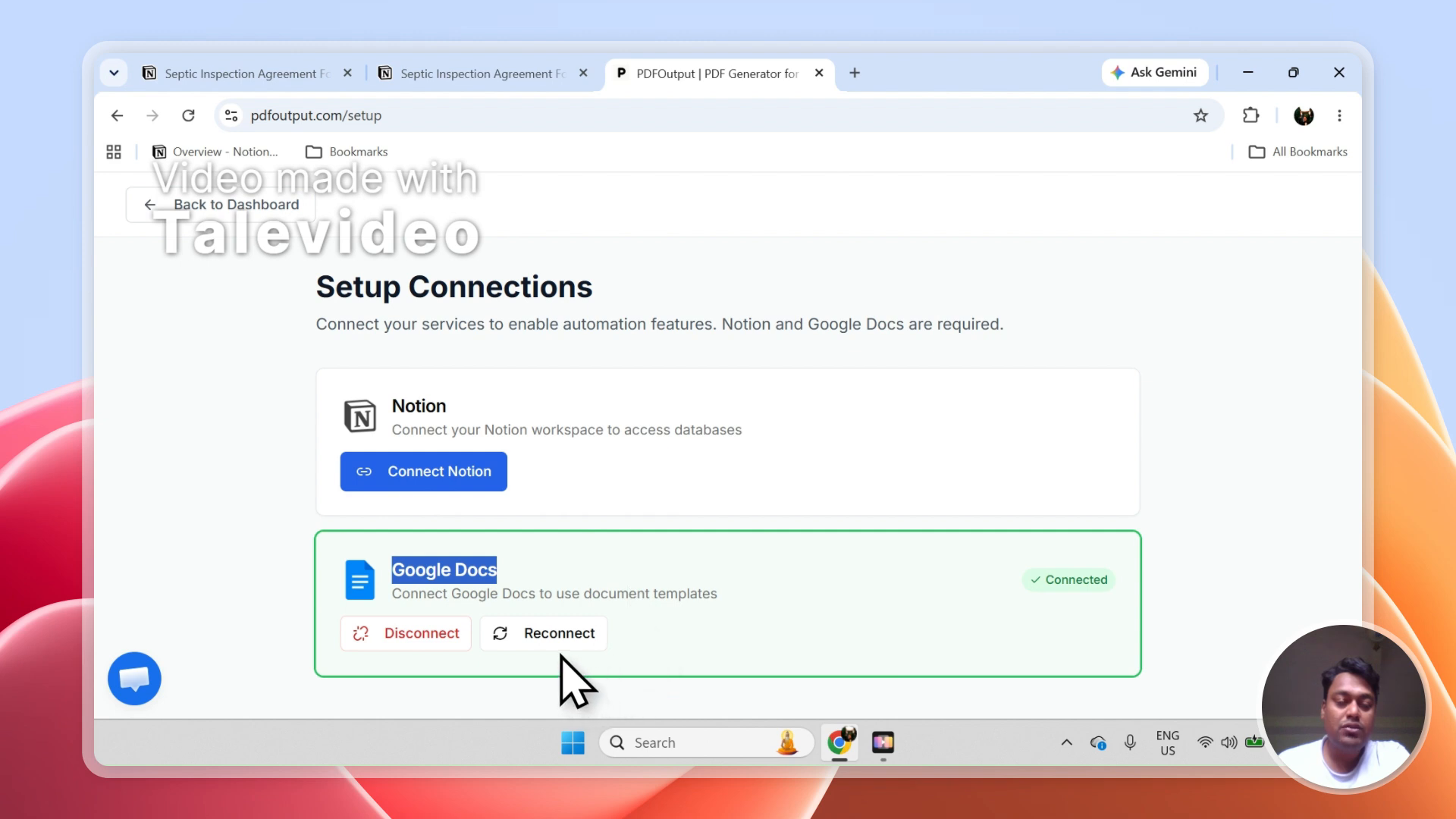
{"action": "left_click", "coordinate": [487, 572]}
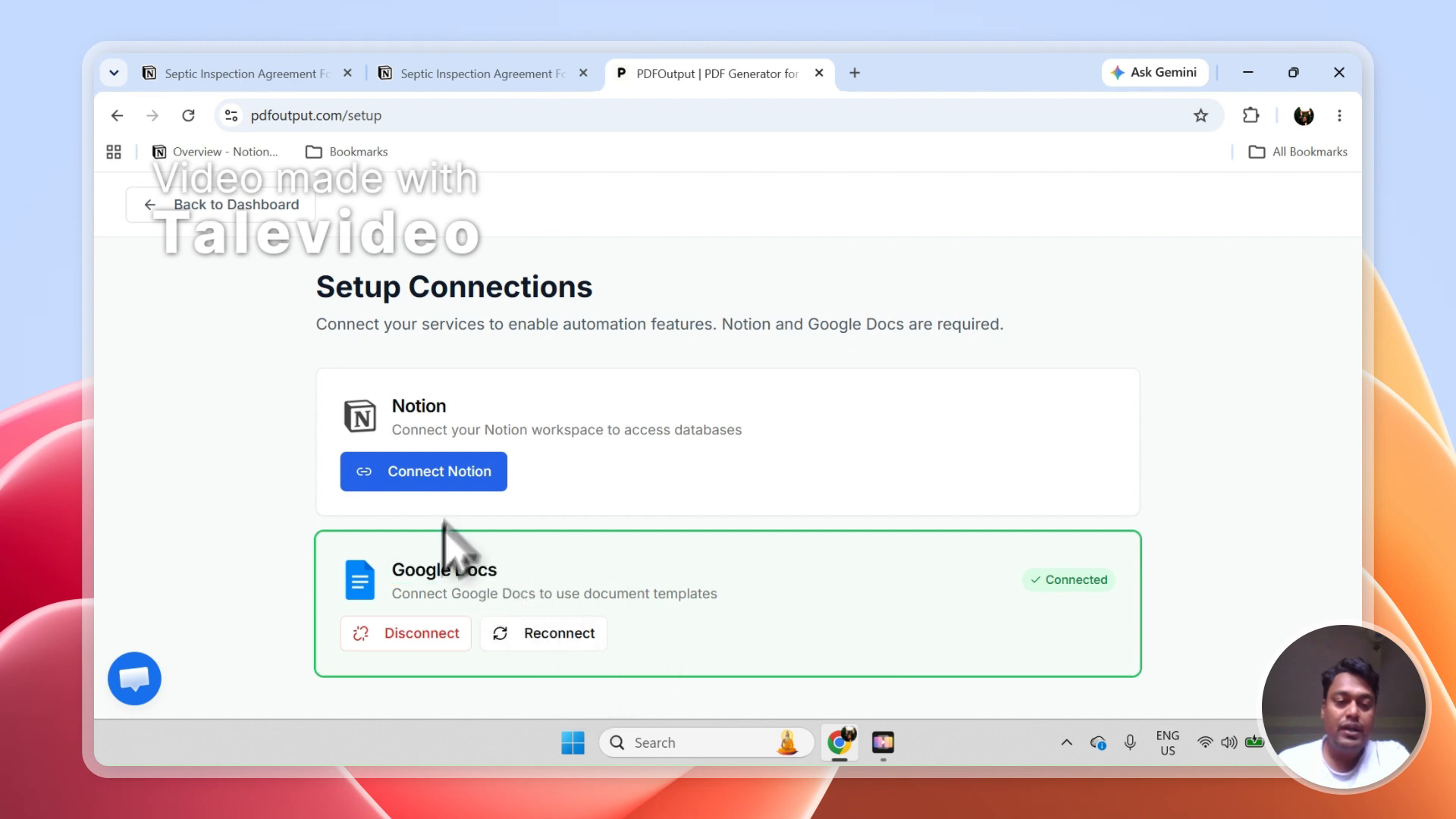
{"action": "left_click", "coordinate": [418, 474]}
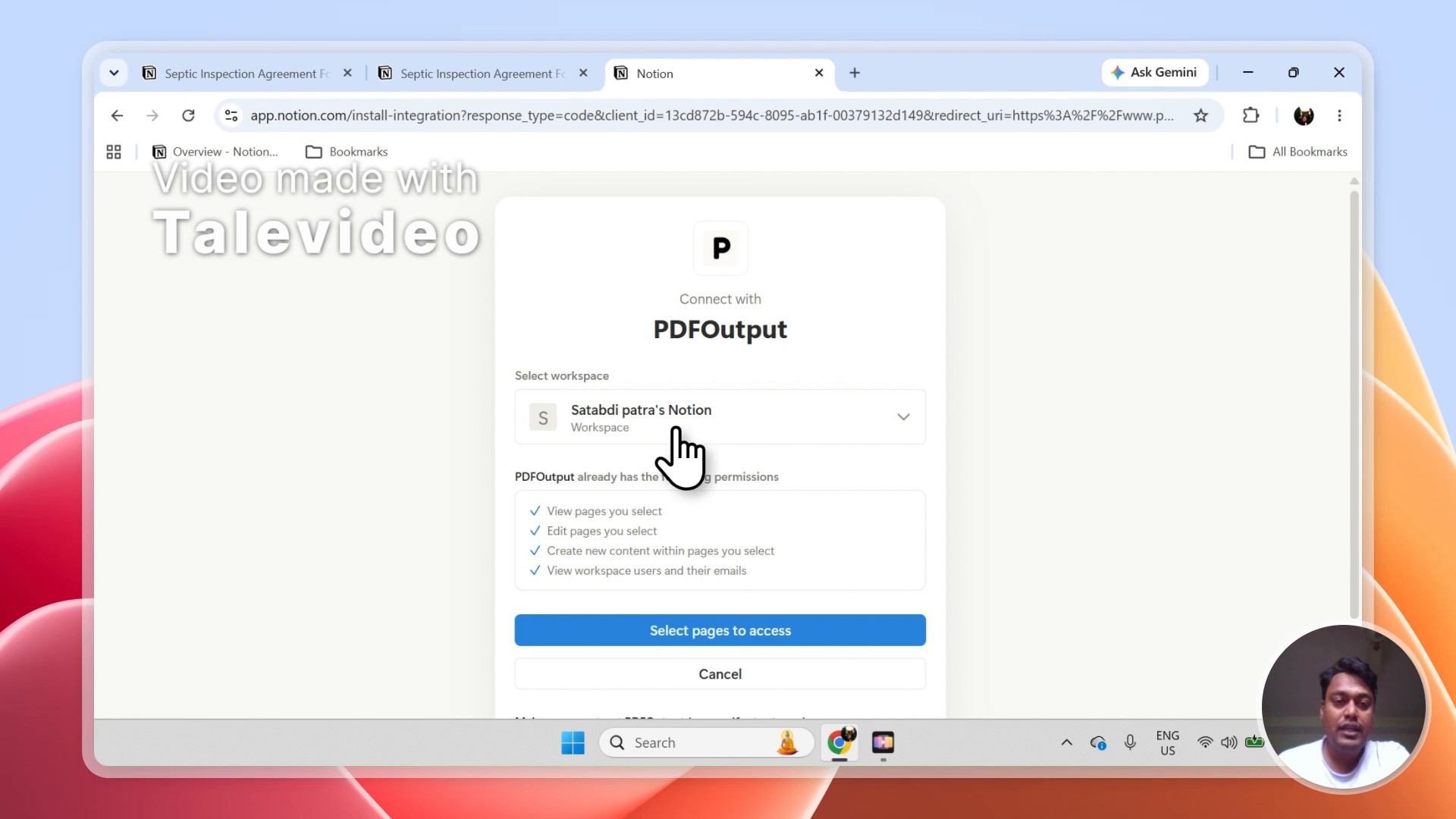
Check in Notion which workspace contains the Septic Inspection Agreement Form, and return to the connection request
{"action": "left_click", "coordinate": [226, 72]}
{"action": "left_click", "coordinate": [383, 74]}
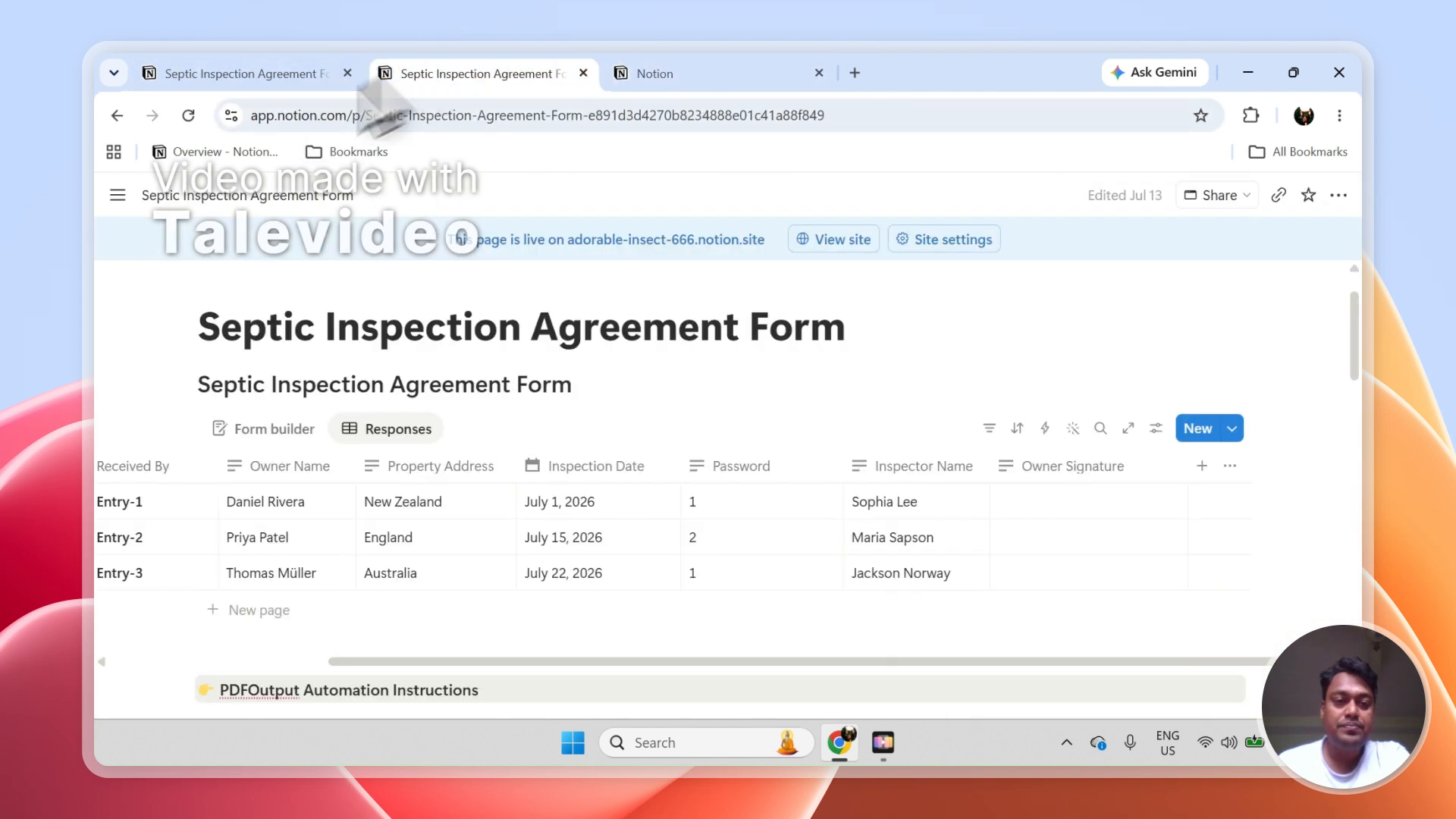
{"action": "mouse_move", "coordinate": [114, 199]}
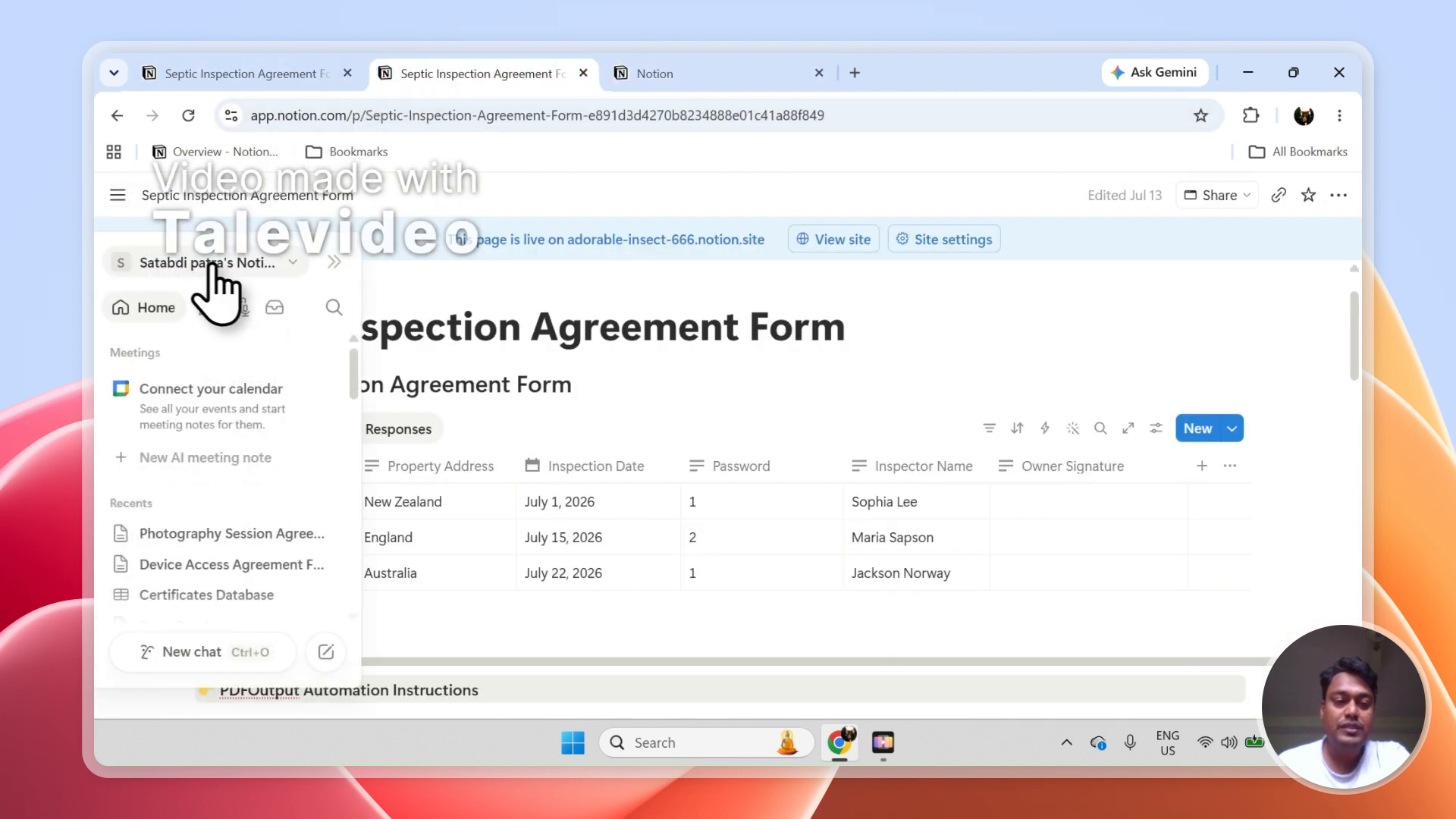
{"action": "left_click", "coordinate": [682, 73]}
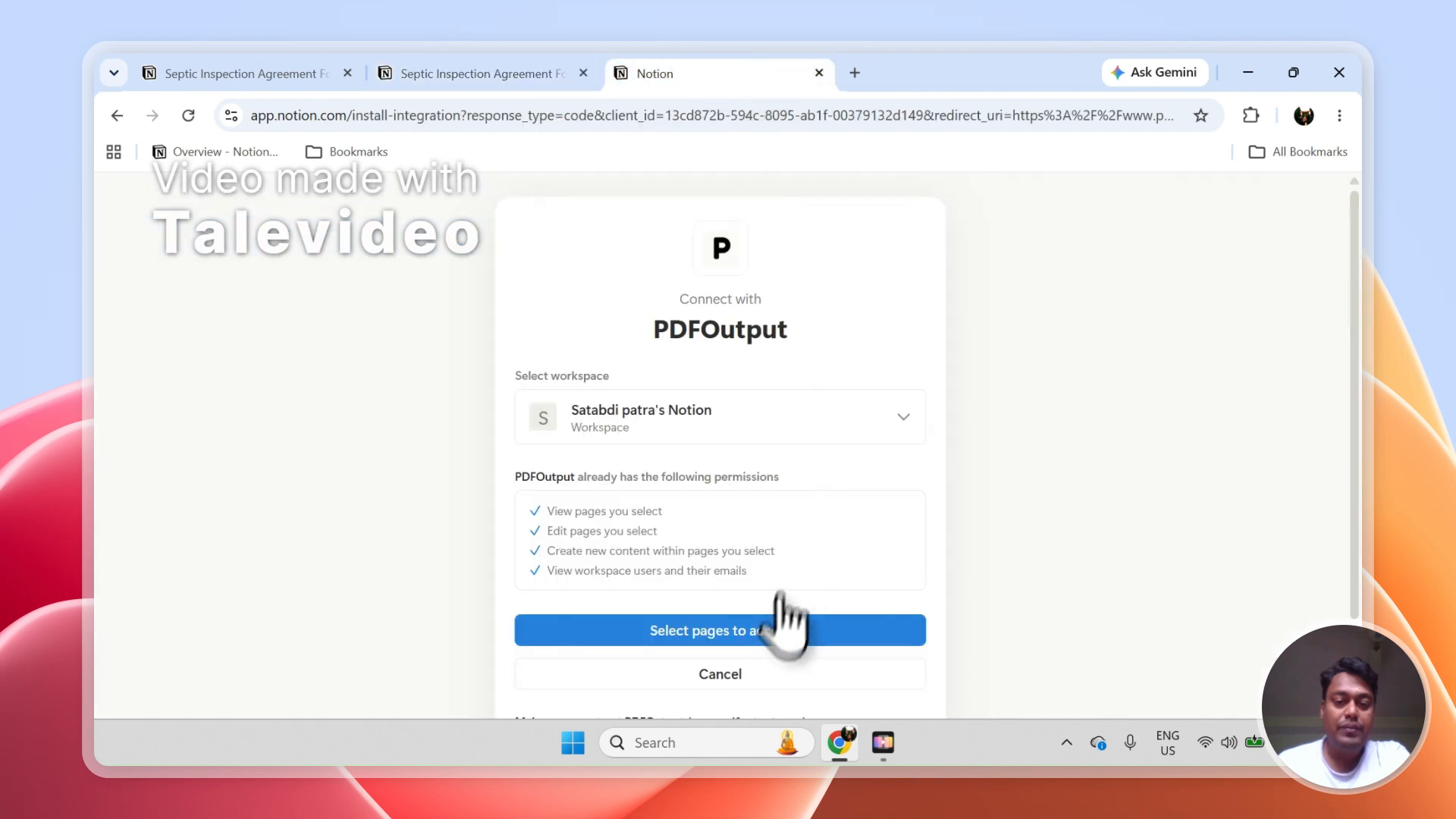
Add the Septic Inspection Agreement Form database to the pages PDFOutput may access, searching with its title copied from Notion
{"action": "left_click", "coordinate": [768, 641]}
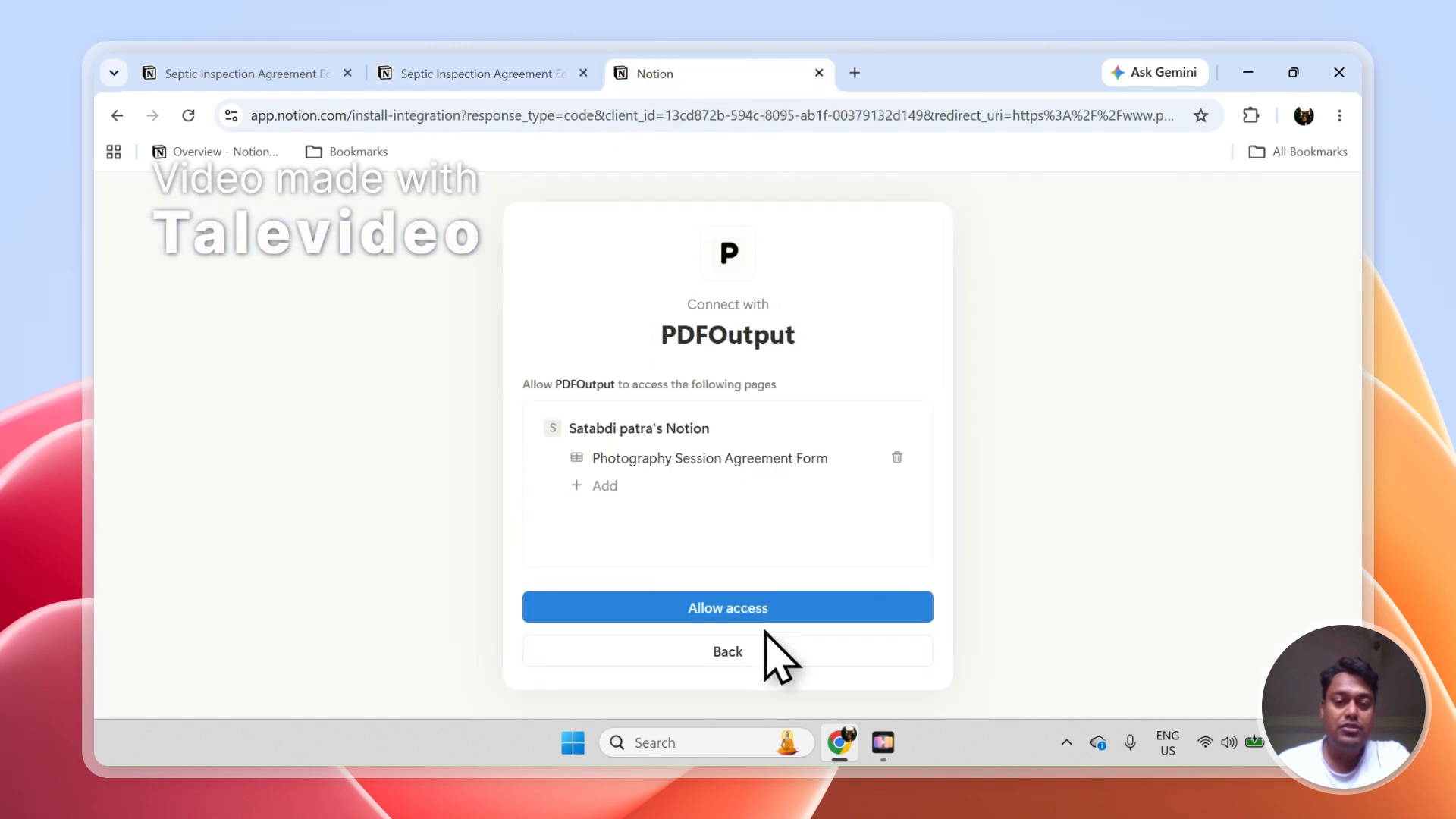
{"action": "left_click", "coordinate": [635, 486]}
{"action": "left_click", "coordinate": [489, 73]}
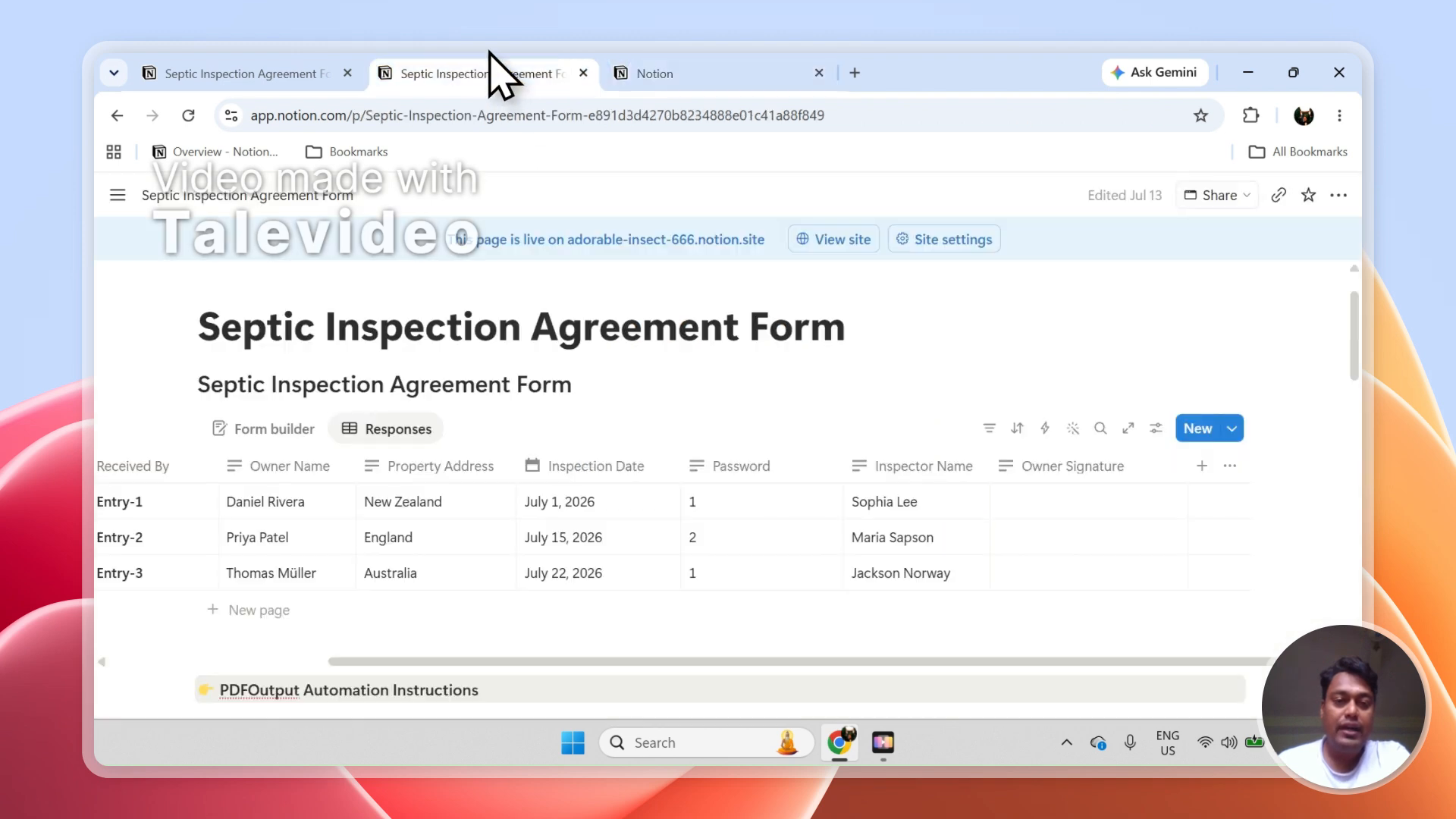
{"action": "triple_click", "coordinate": [455, 384]}
{"action": "right_click", "coordinate": [446, 381]}
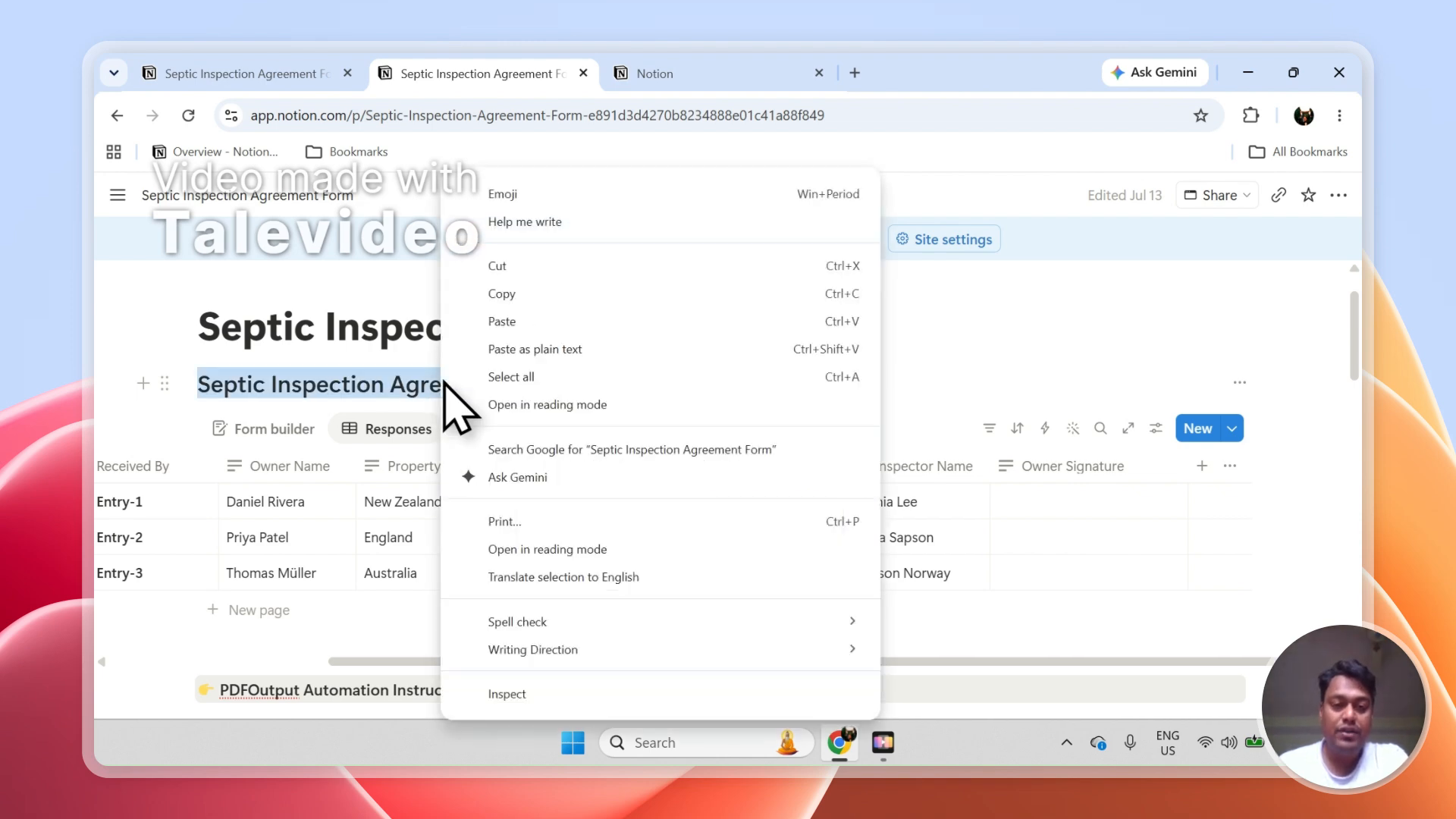
{"action": "left_click", "coordinate": [508, 289]}
{"action": "left_click", "coordinate": [629, 70]}
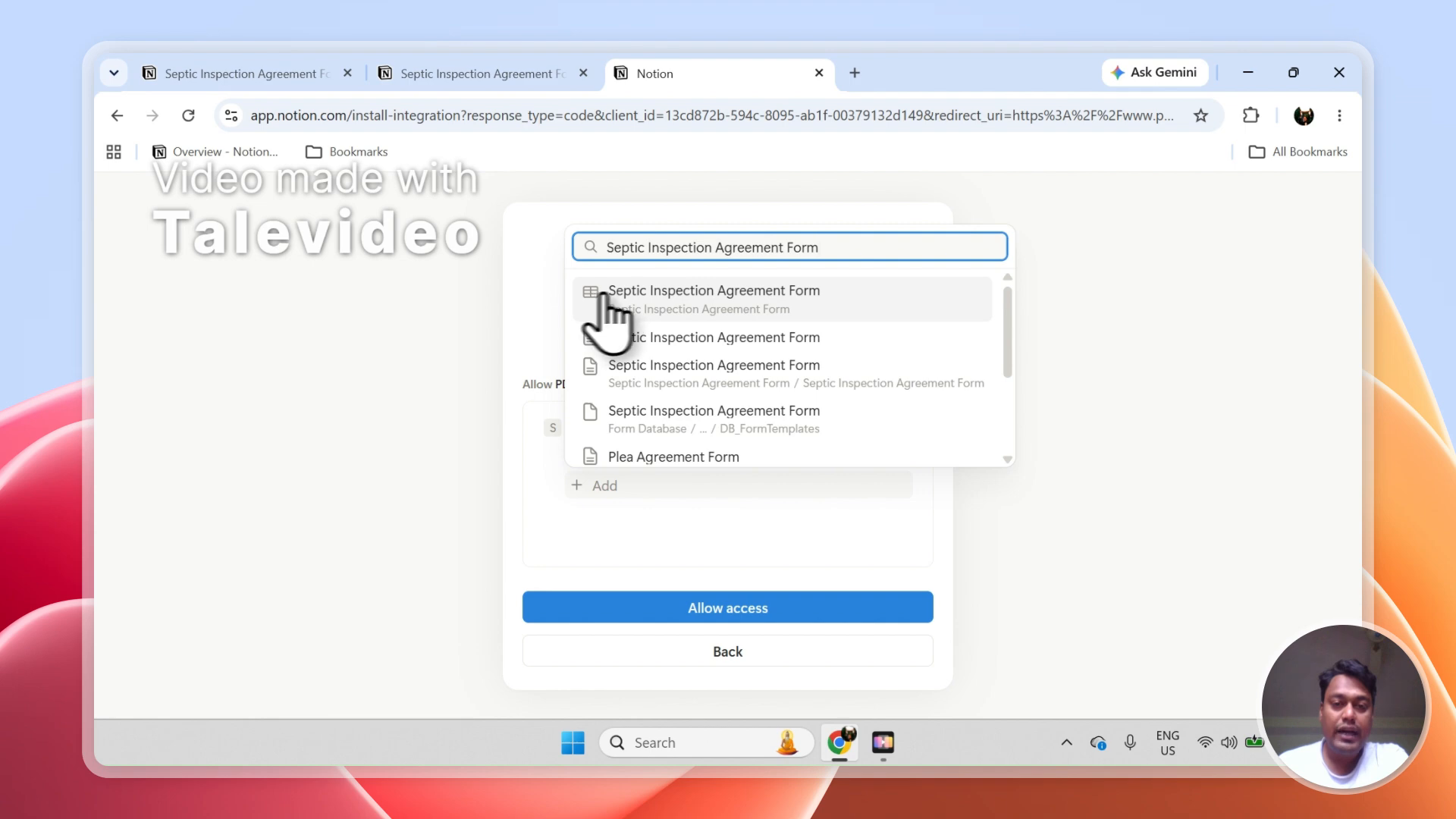
{"action": "left_click", "coordinate": [687, 300]}
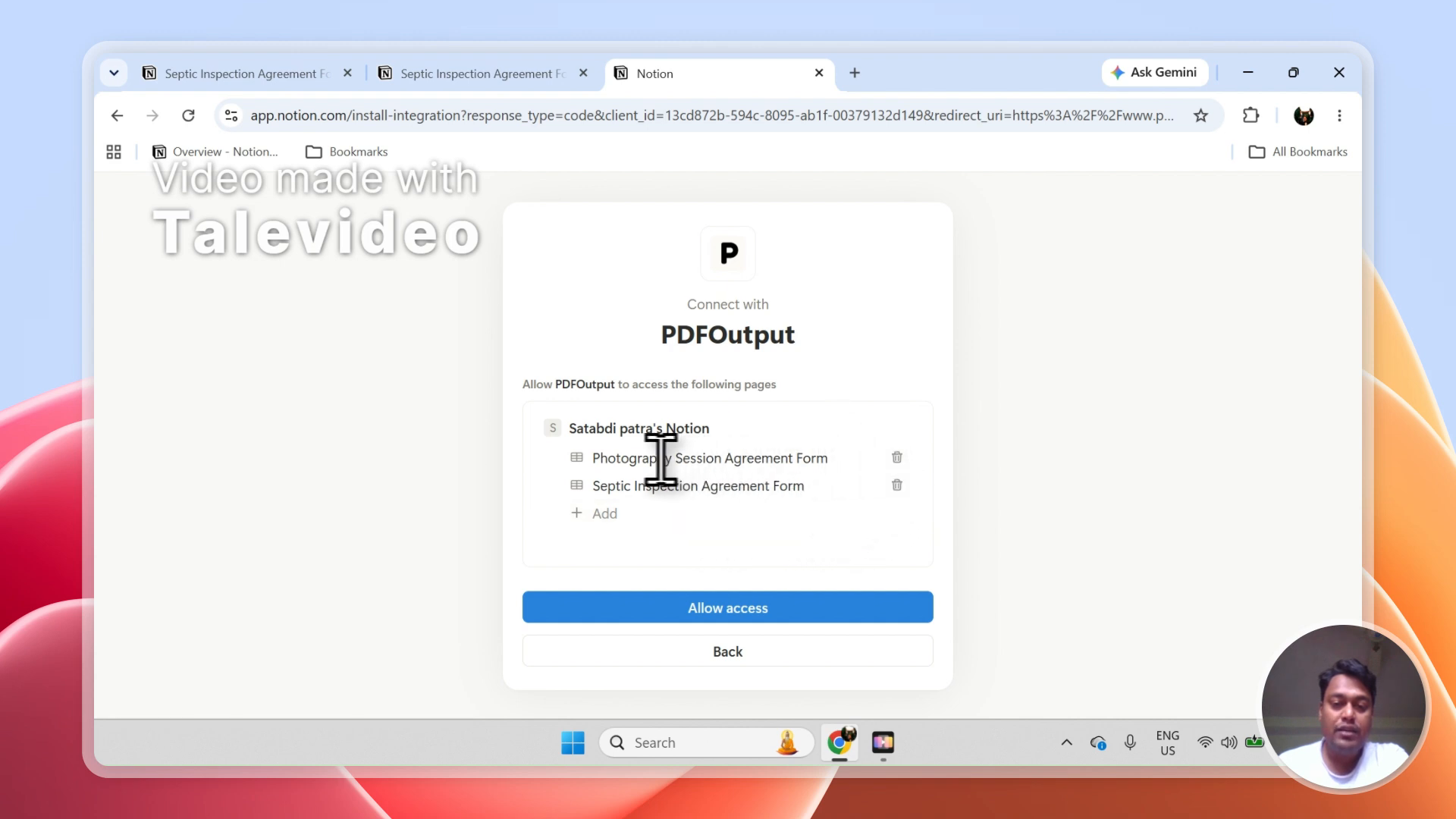
Remove Photography Session Agreement Form from the shared pages and allow PDFOutput access to the Septic Inspection Agreement Form
{"action": "left_click", "coordinate": [895, 457]}
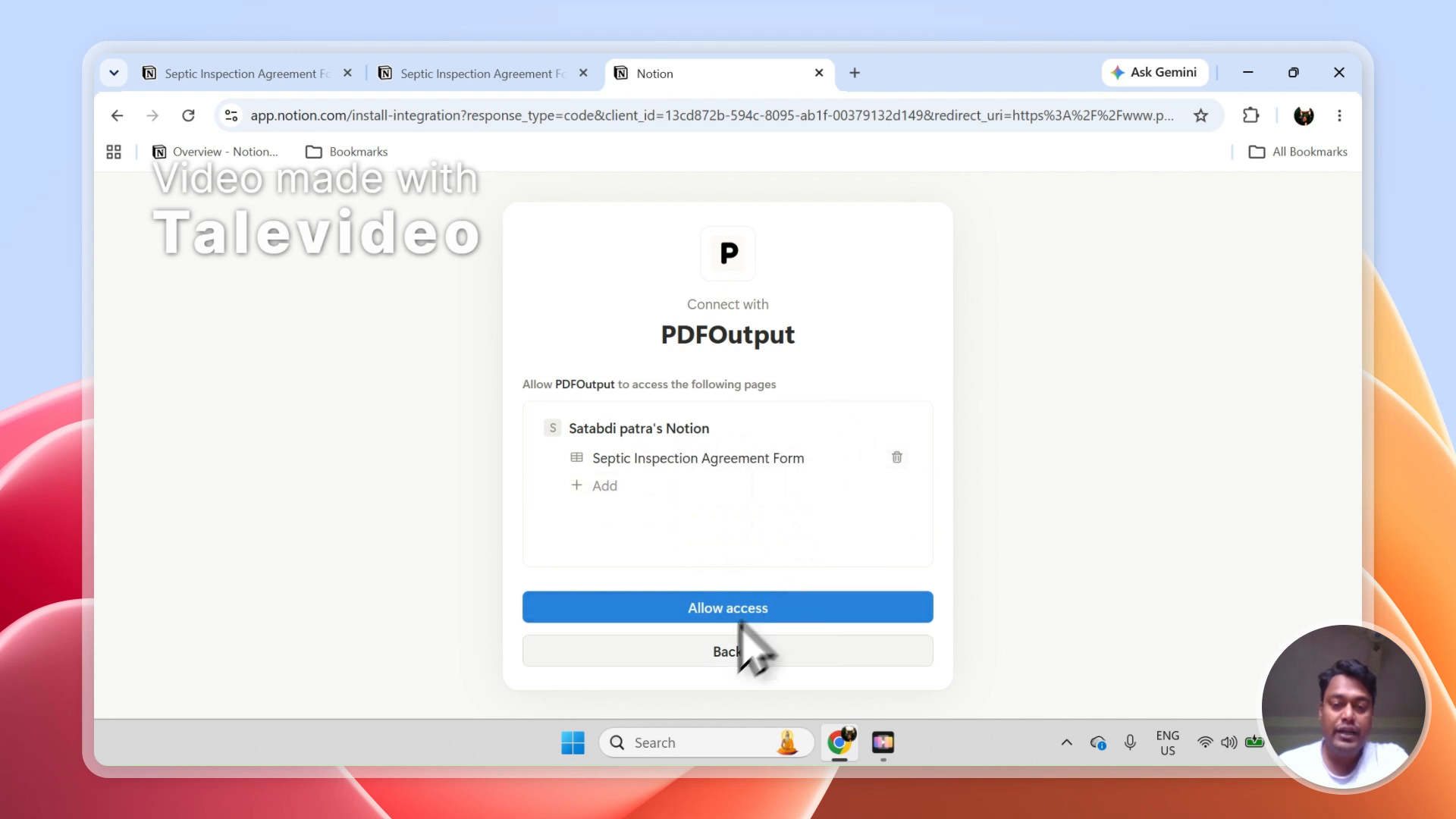
{"action": "left_click", "coordinate": [762, 610]}
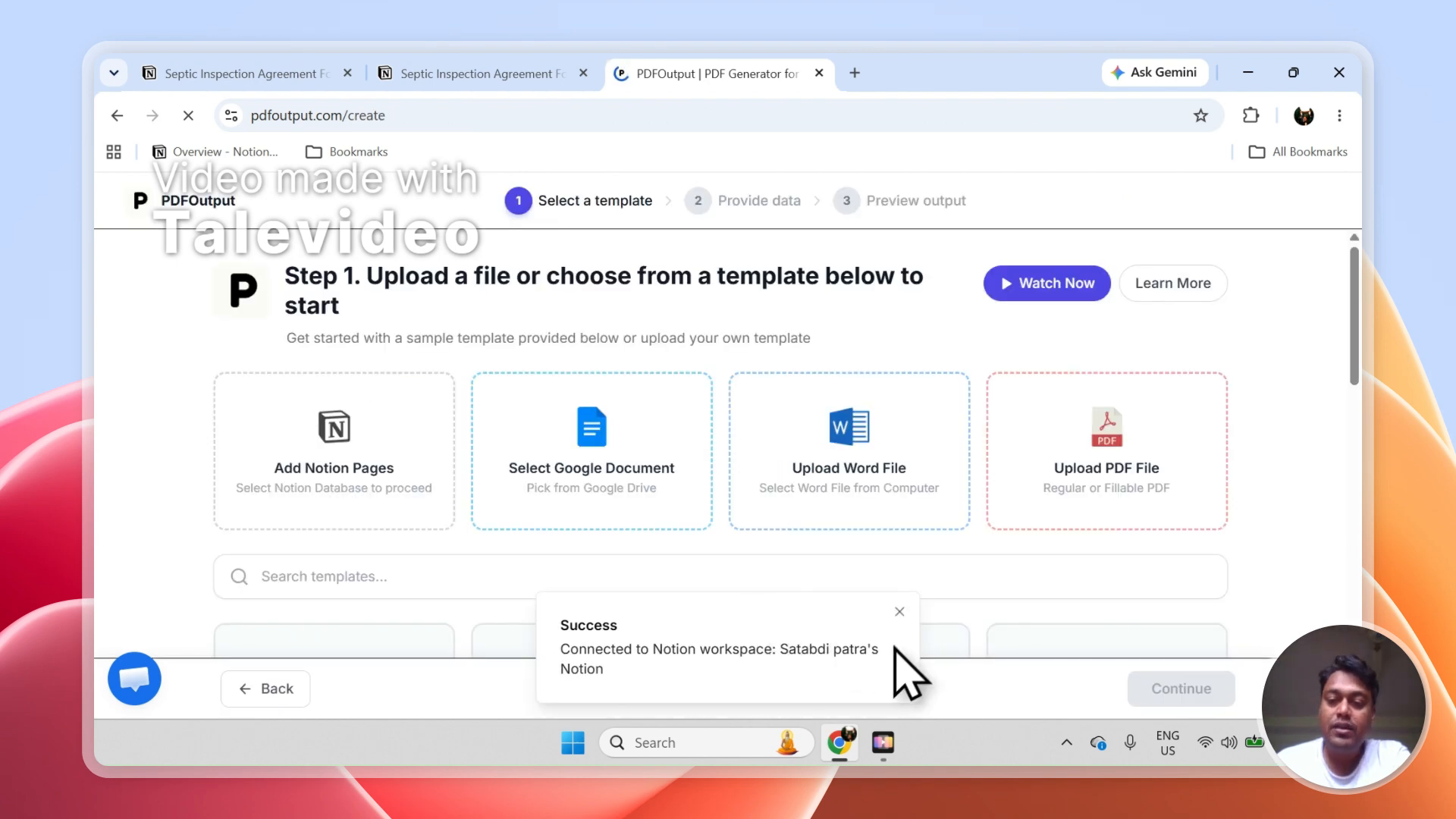
{"action": "left_click", "coordinate": [900, 611]}
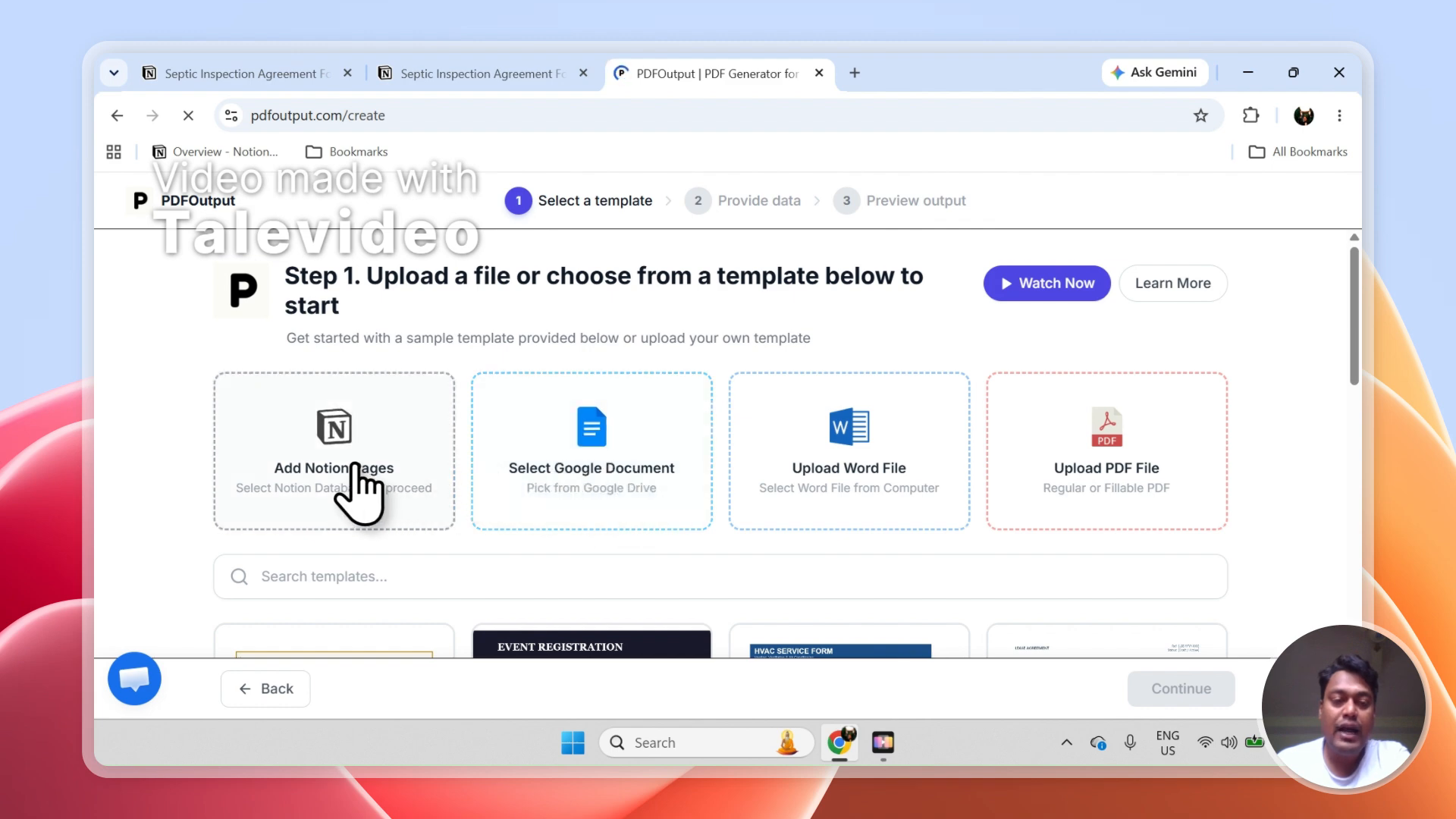
Check the form responses in Notion, and choose a blank Google document as the PDFOutput template
{"action": "left_click", "coordinate": [529, 71]}
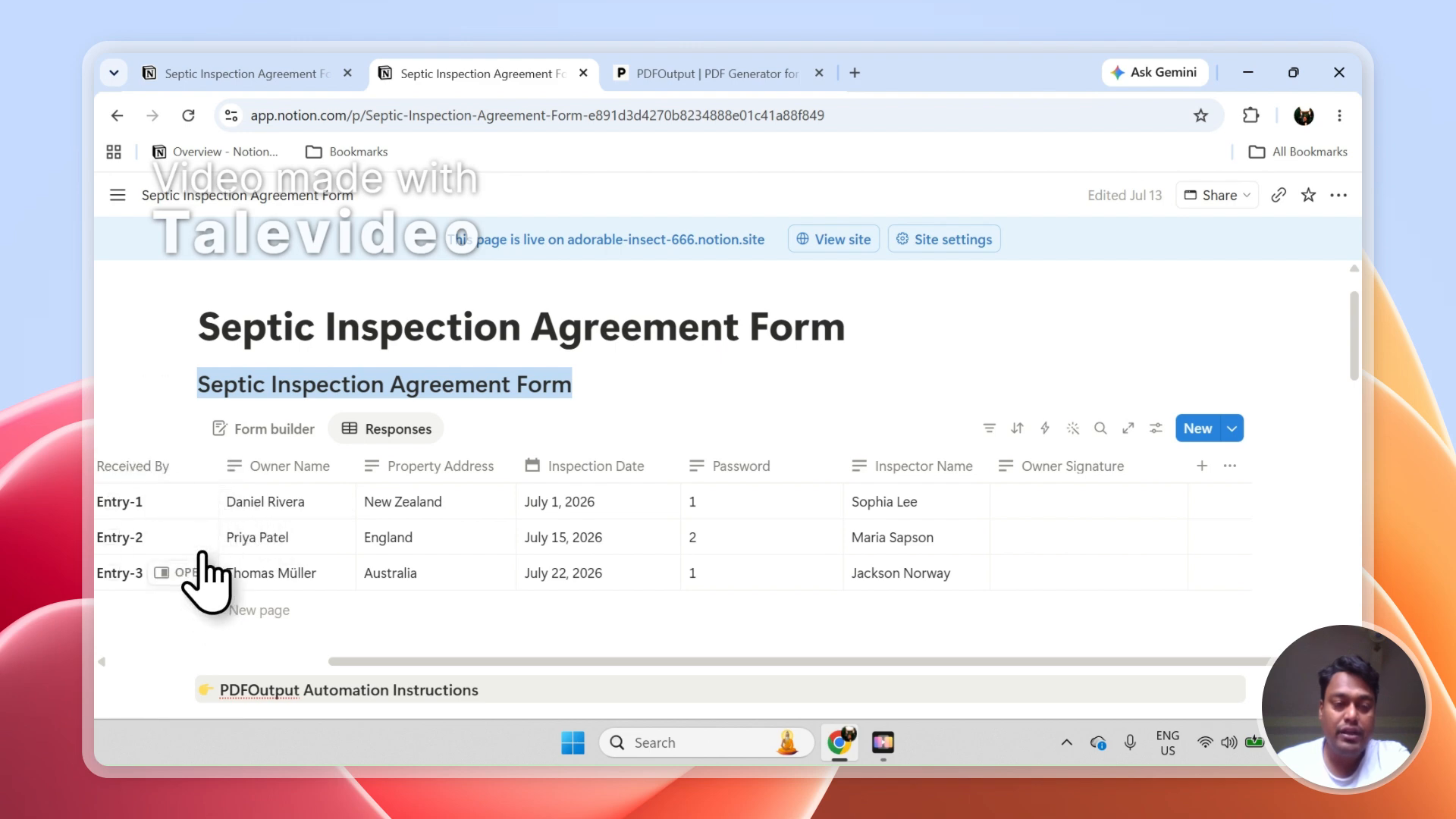
{"action": "left_click", "coordinate": [684, 74]}
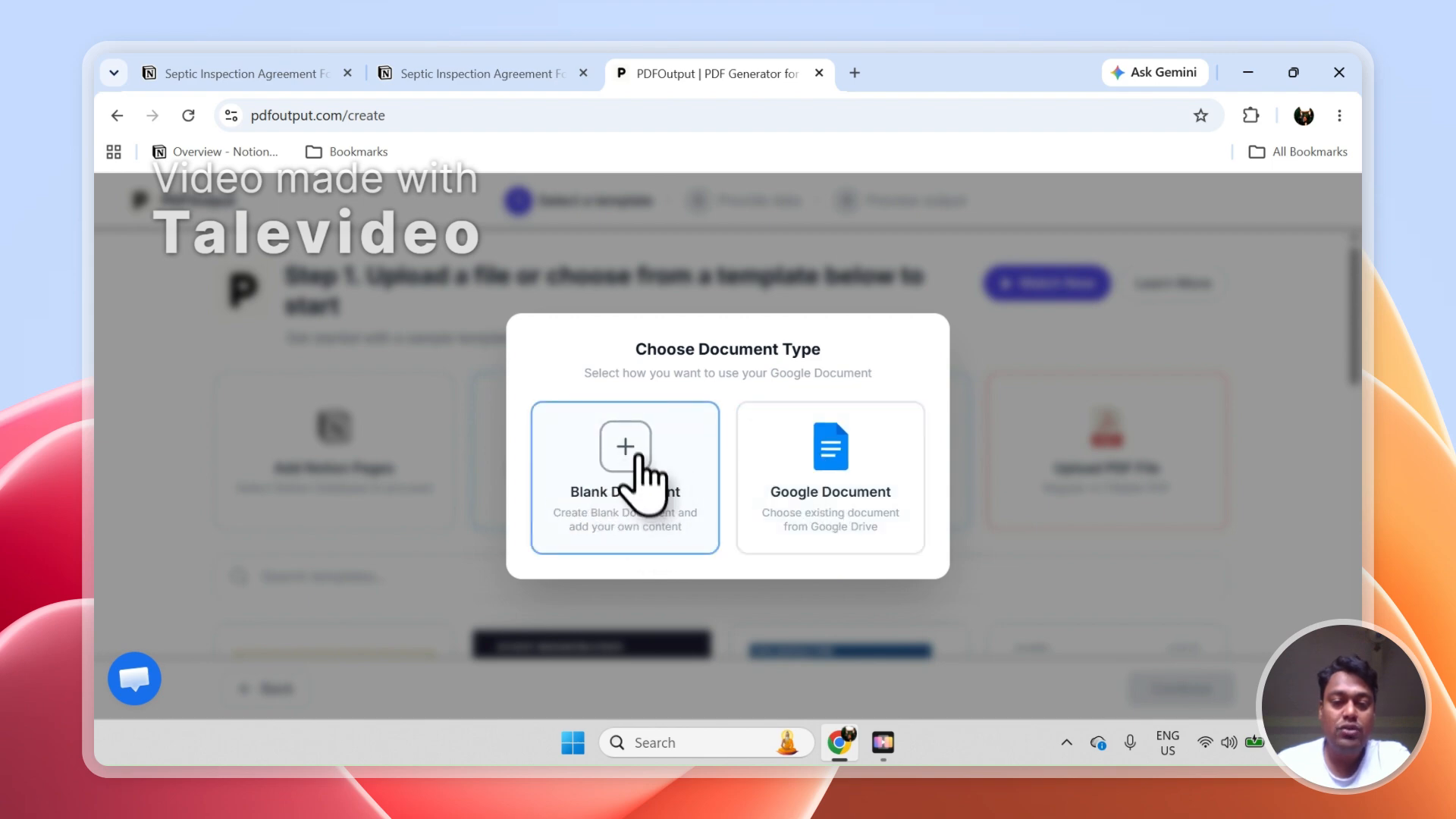
{"action": "left_click", "coordinate": [641, 486]}
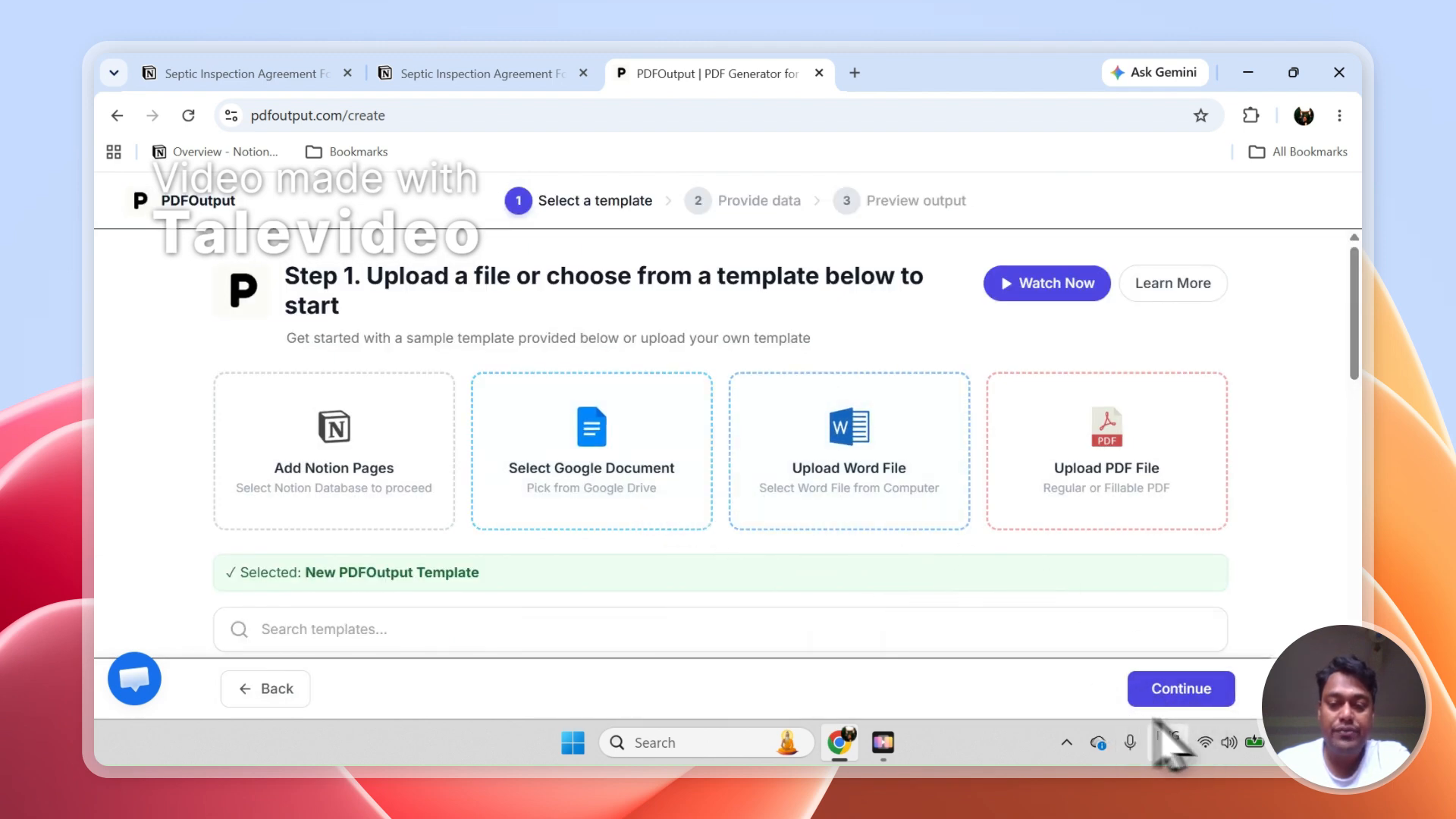
{"action": "left_click", "coordinate": [1187, 689]}
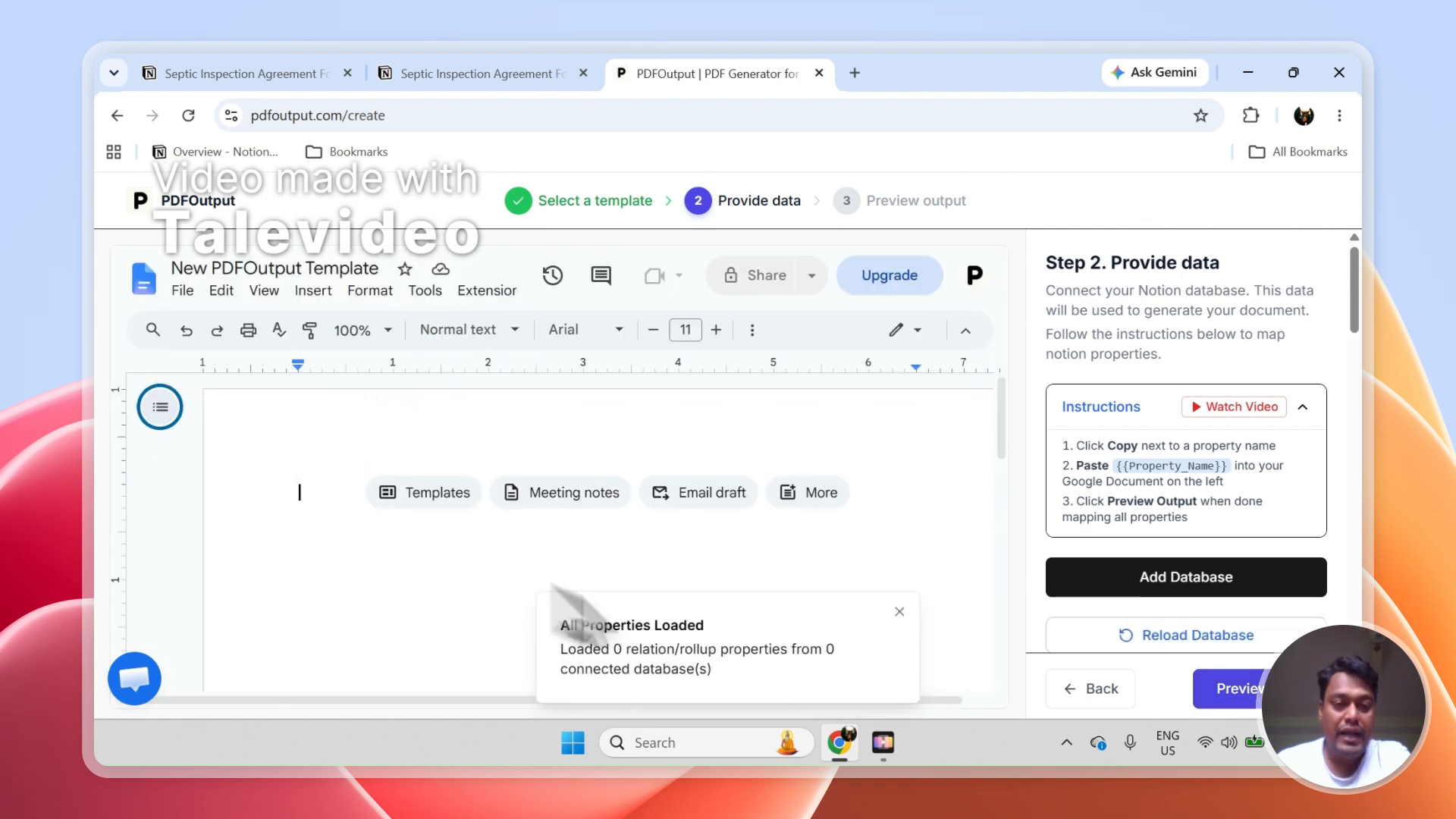
Rename the template document as Safety Inspection Document
{"action": "left_click", "coordinate": [371, 269]}
{"action": "type", "text": "Safety Inspe"}
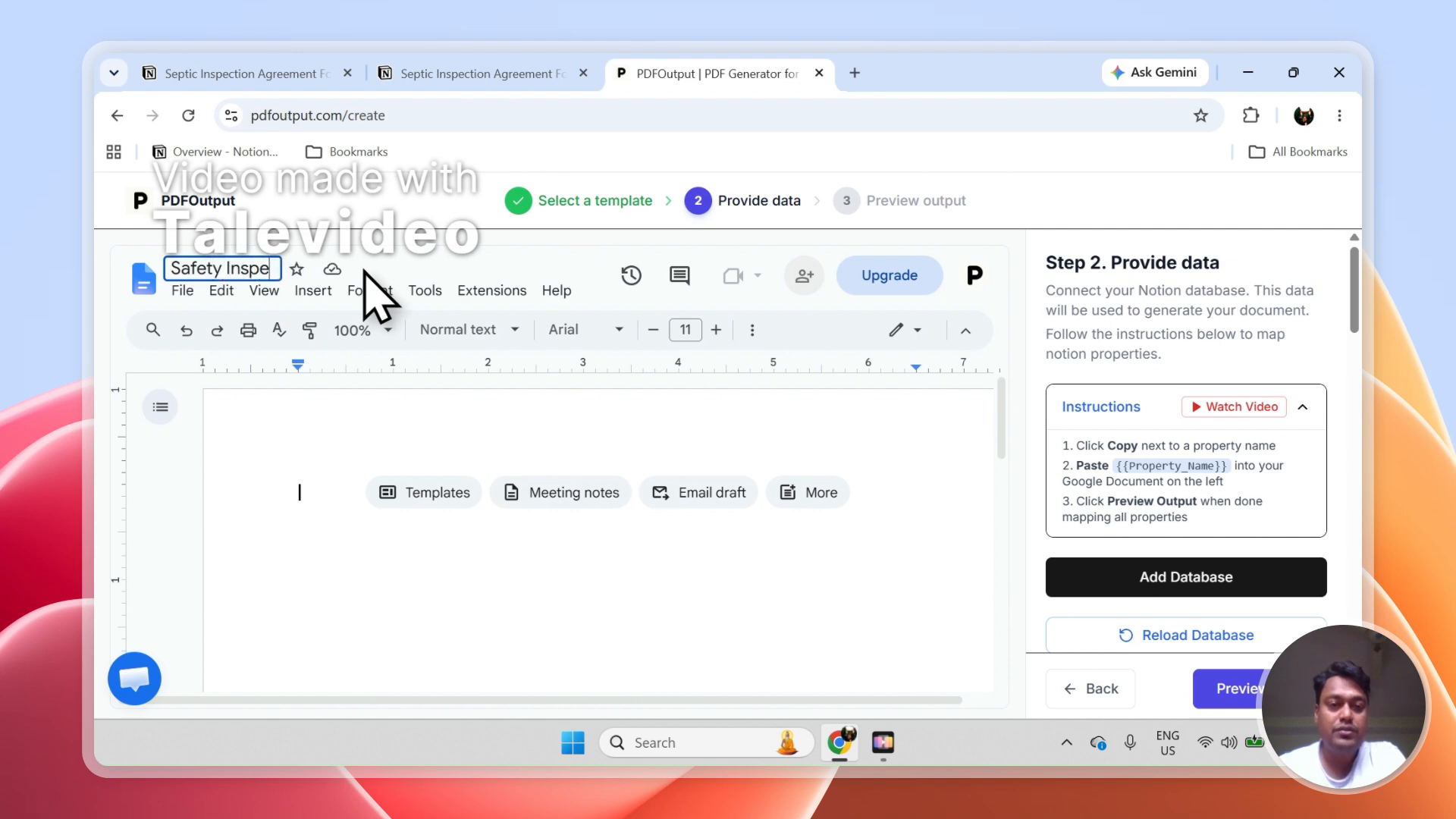
{"action": "type", "text": "ction Document"}
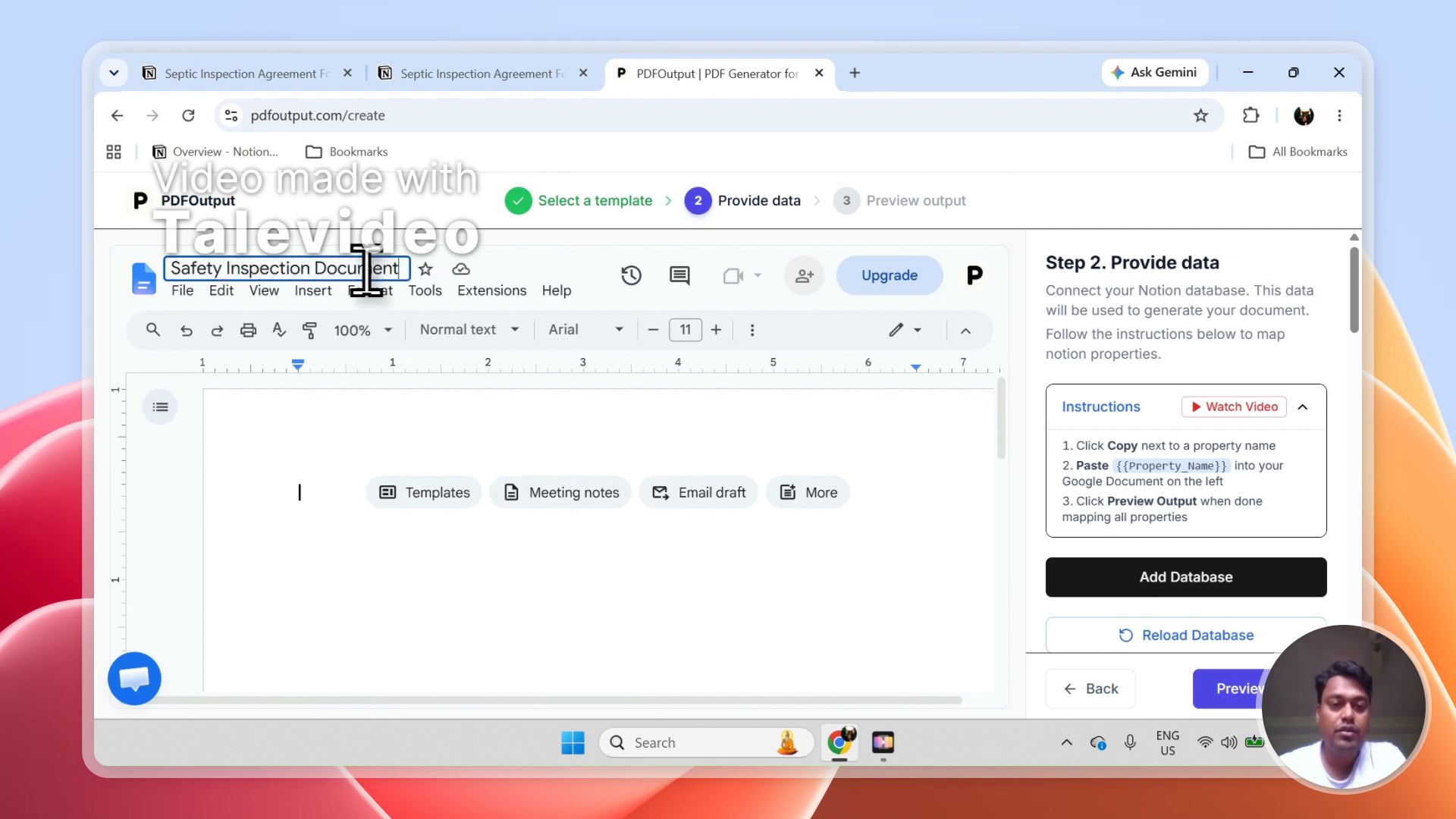
{"action": "key", "text": "Return"}
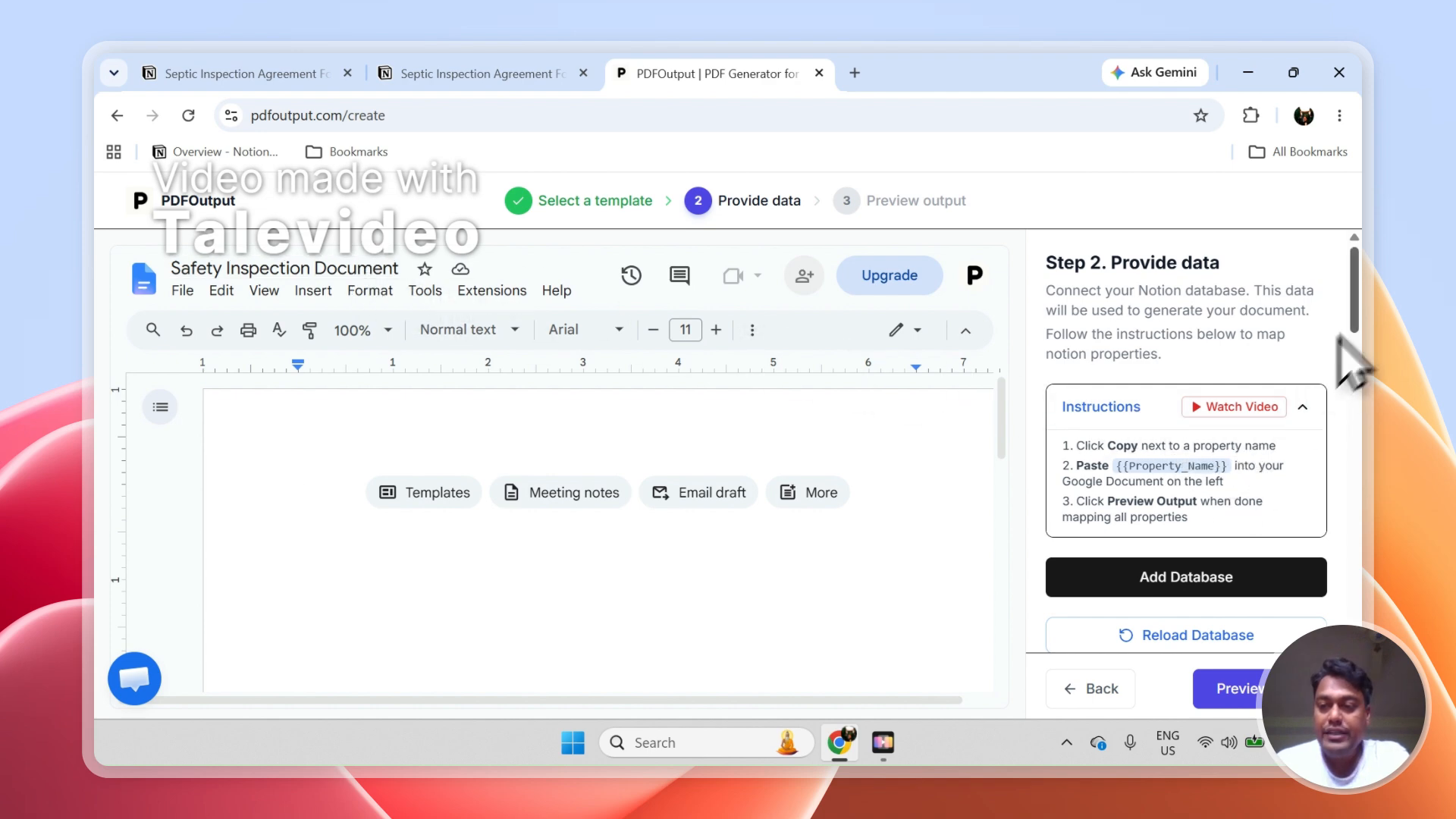
Check which Notion database is selected as the data source for the template
{"action": "scroll", "coordinate": [1362, 303], "scroll_direction": "down", "scroll_amount": 5}
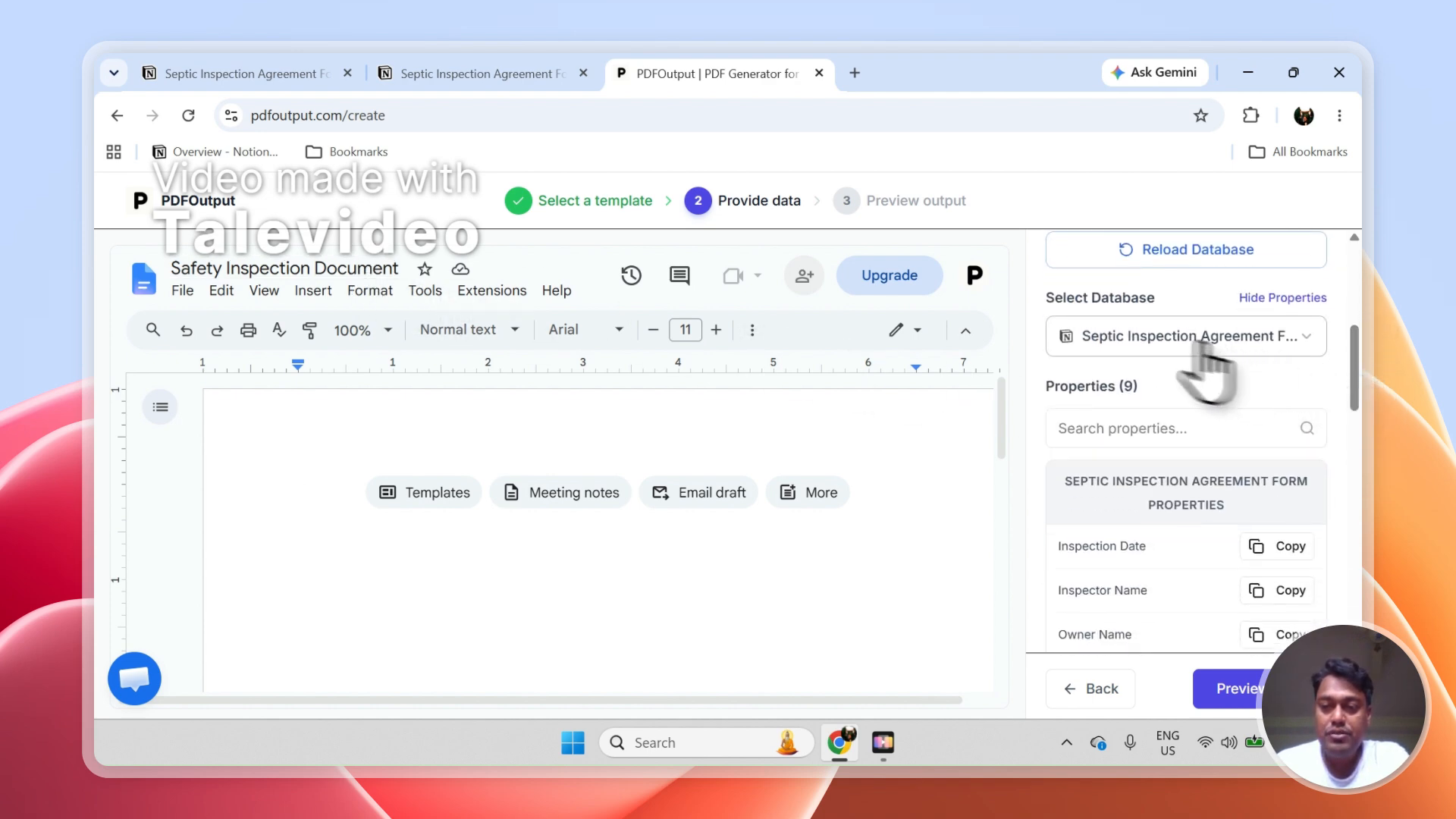
{"action": "left_click", "coordinate": [1135, 340]}
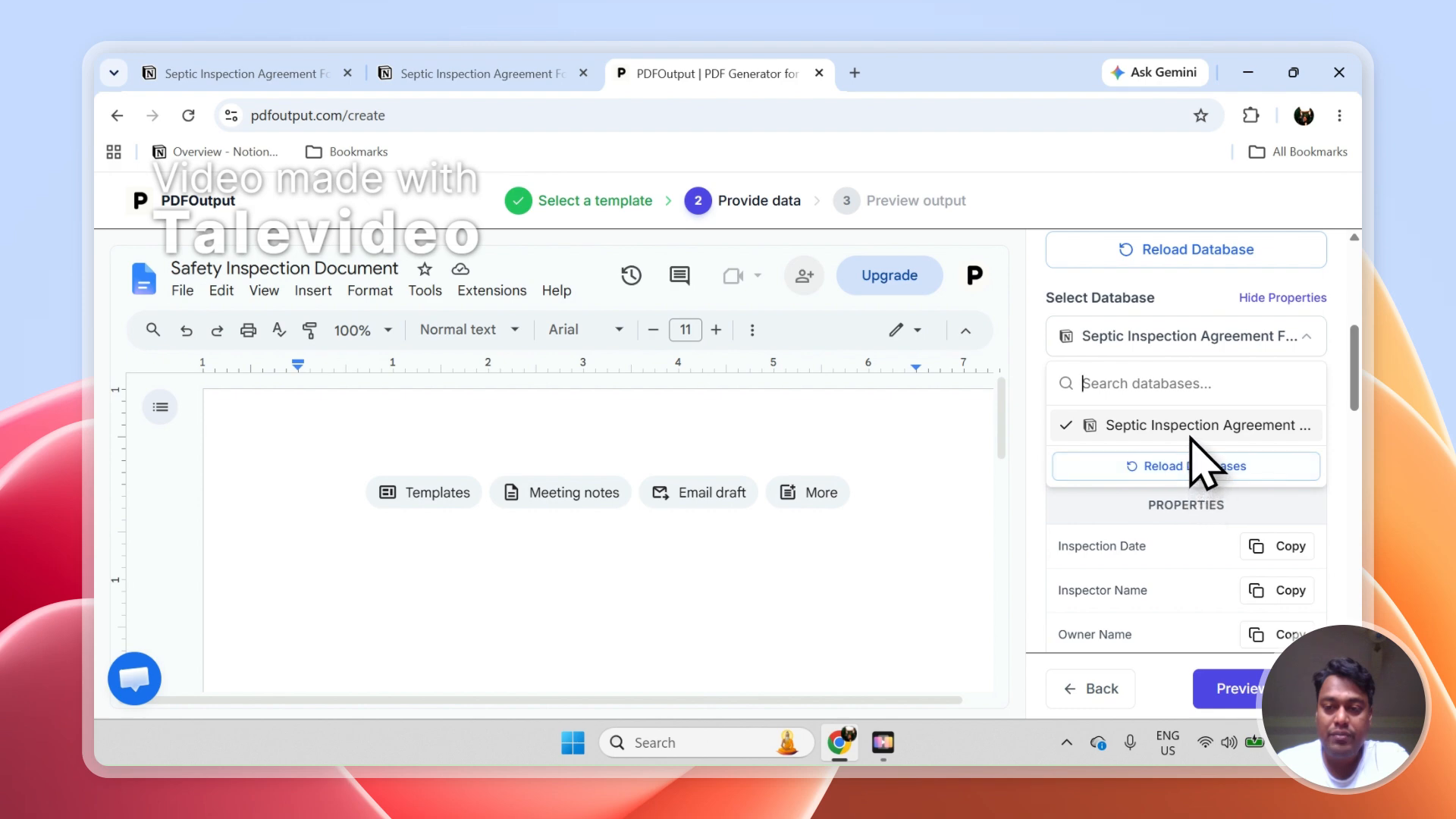
{"action": "left_click", "coordinate": [1189, 345]}
Add the line "Inspection Date - {{Inspection Date}}" to the template, using the copied Inspection Date property
{"action": "left_click_drag", "start_coordinate": [1355, 367], "coordinate": [1356, 421]}
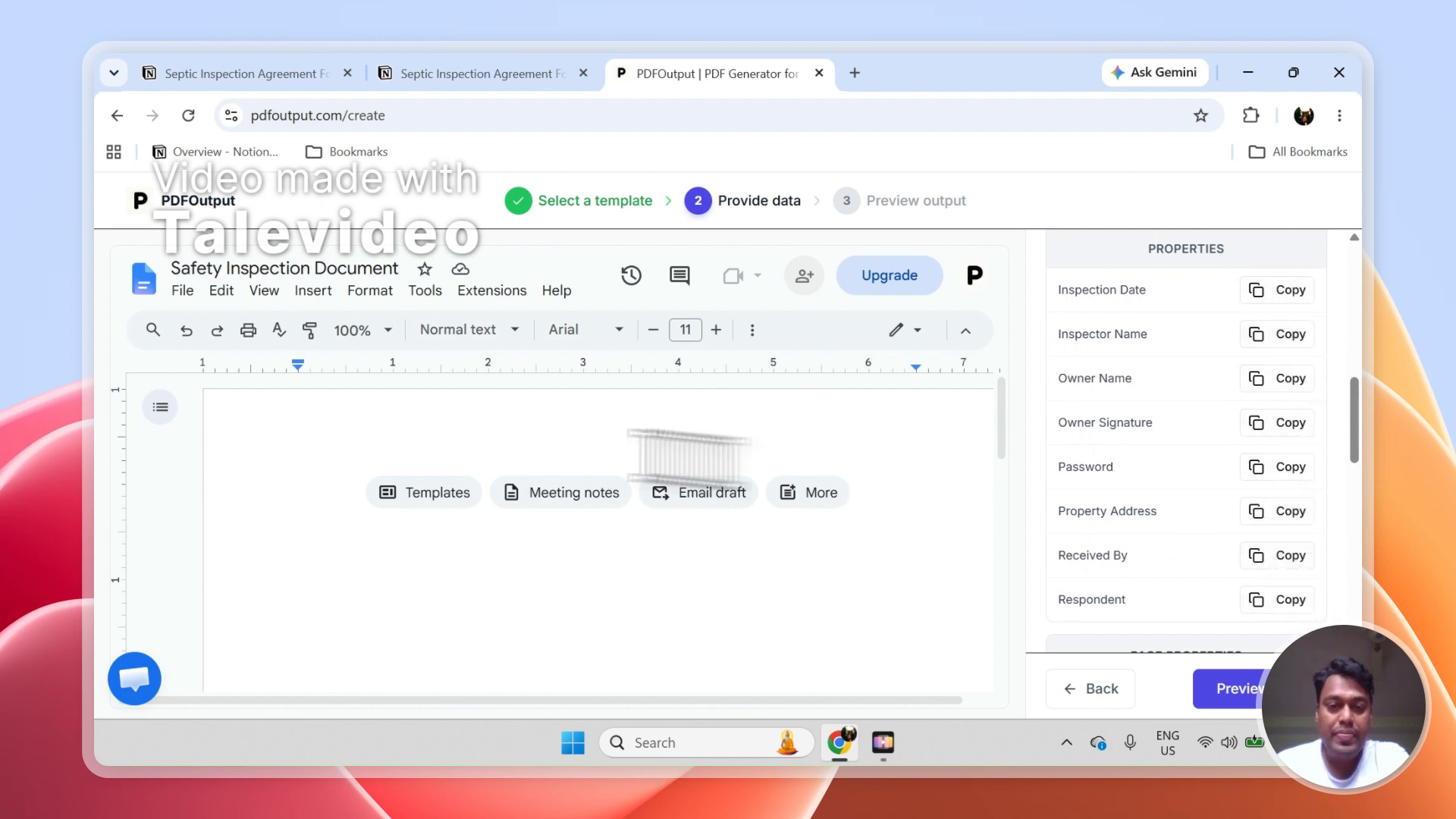
{"action": "left_click", "coordinate": [365, 447]}
{"action": "type", "text": "Inspection Date -"}
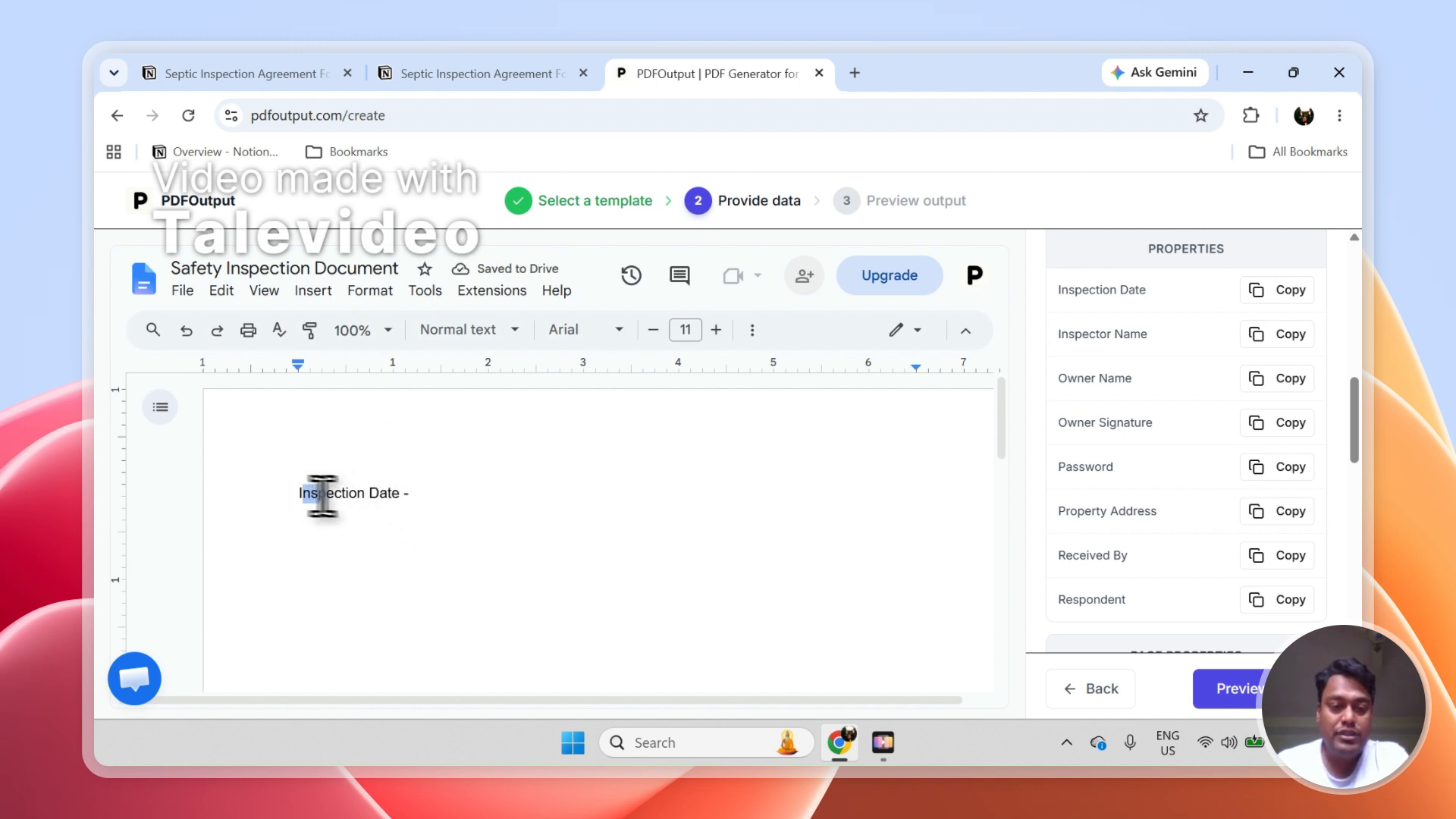
{"action": "double_click", "coordinate": [430, 497]}
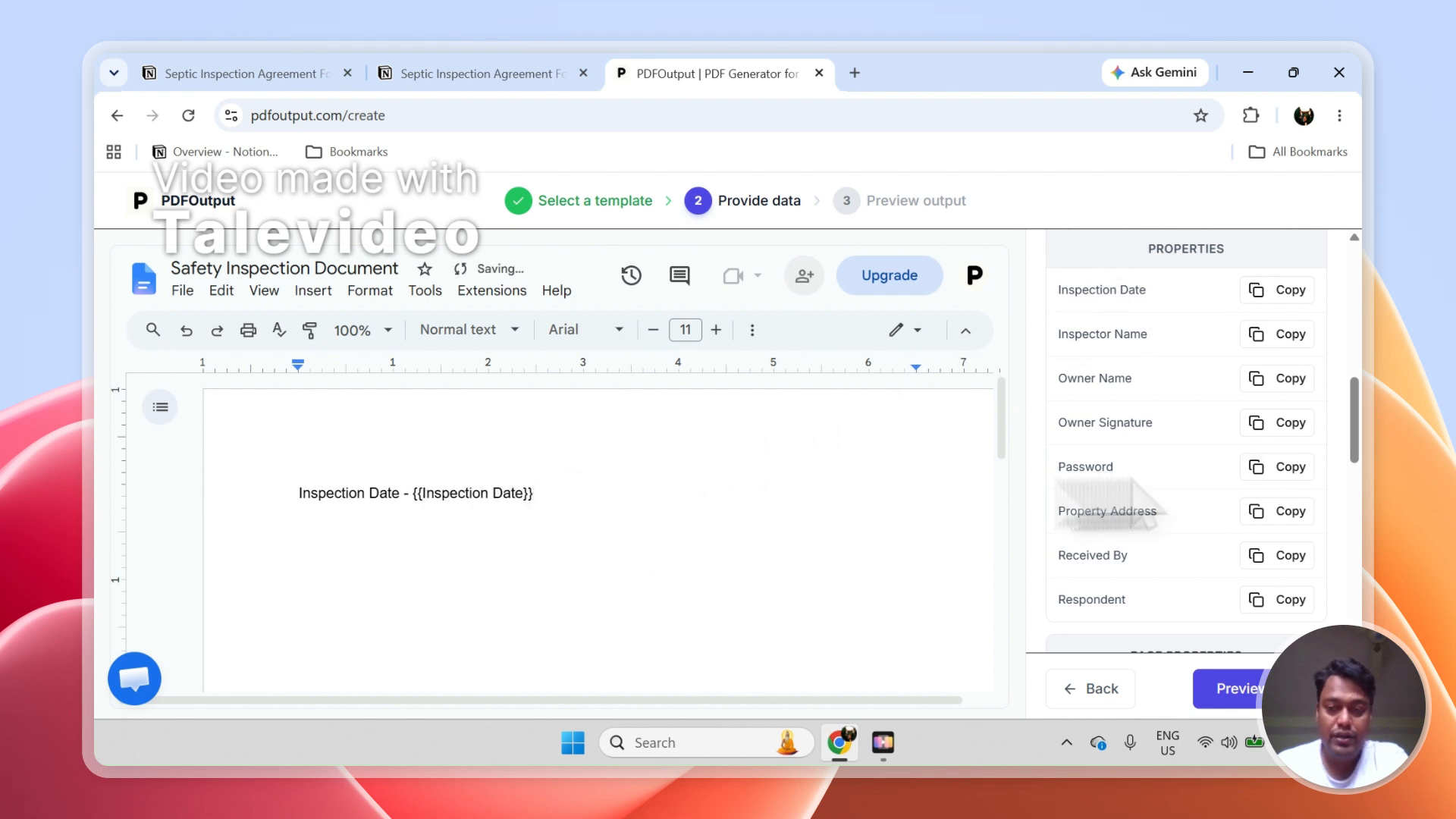
Compare the {{Inspection Date}} placeholder with the mapping instructions and the Inspection Date column in Notion
{"action": "left_click_drag", "start_coordinate": [1354, 455], "coordinate": [1363, 338]}
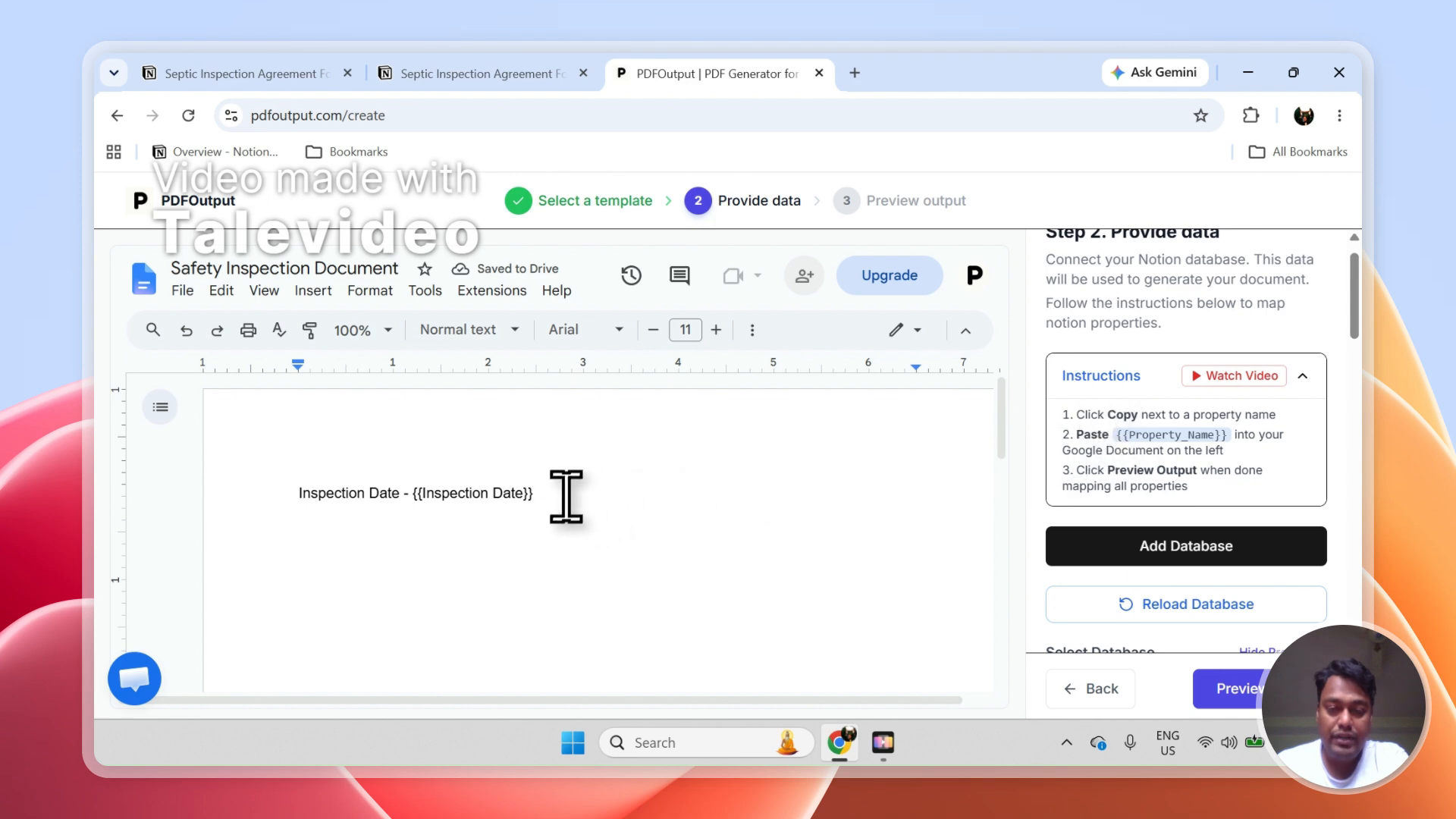
{"action": "left_click_drag", "start_coordinate": [540, 494], "coordinate": [424, 495]}
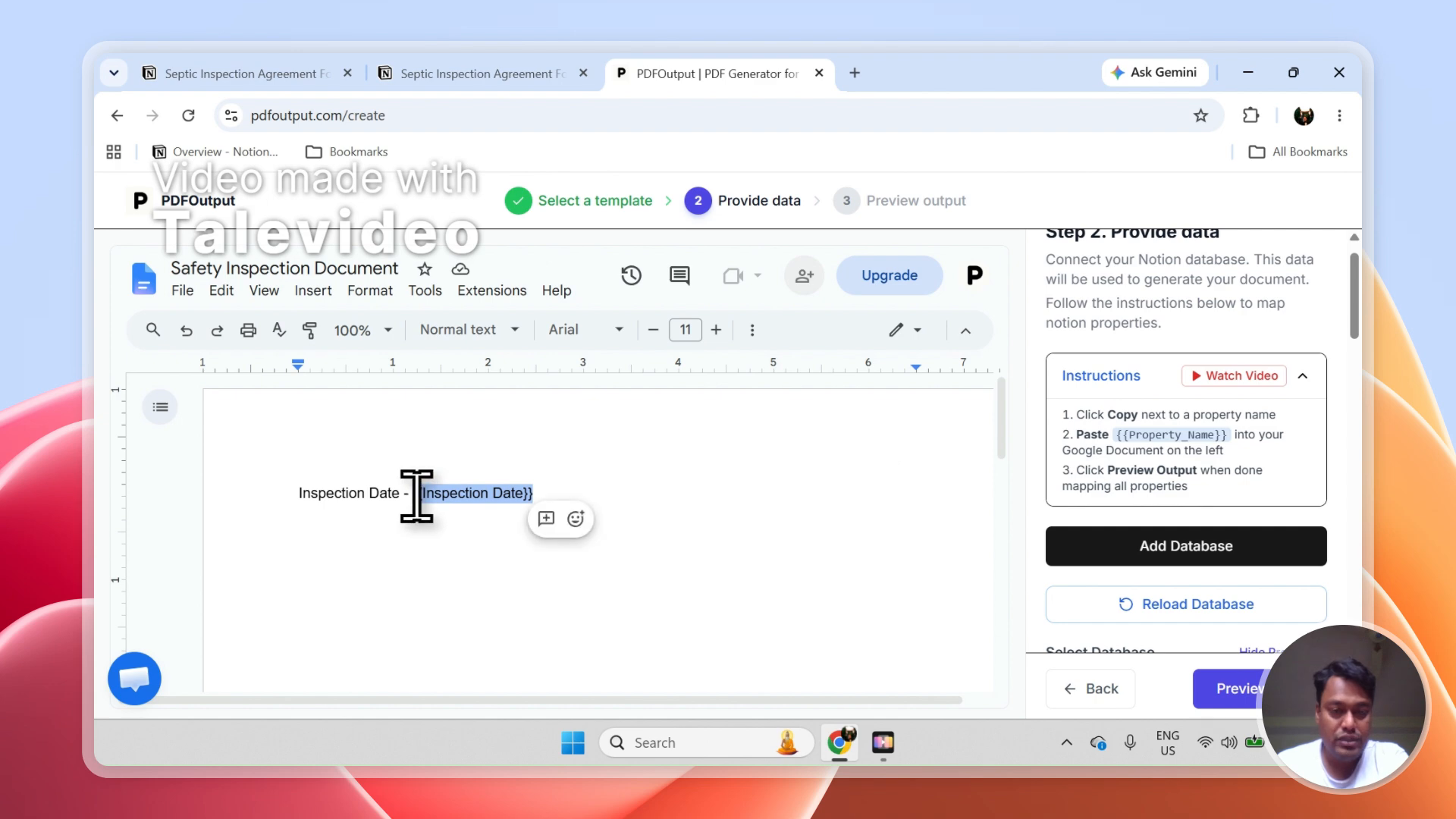
{"action": "left_click", "coordinate": [489, 494]}
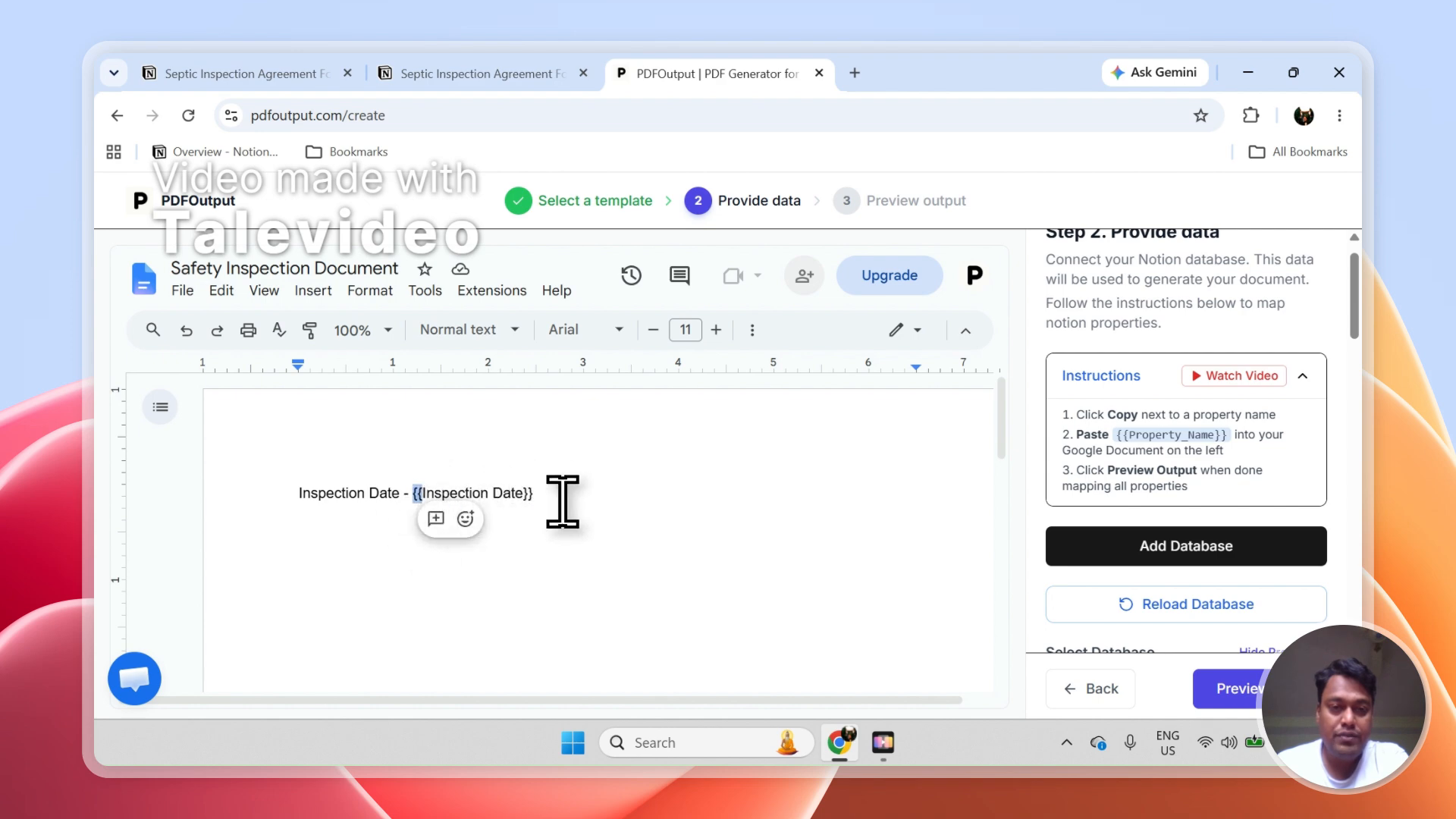
{"action": "left_click", "coordinate": [481, 75]}
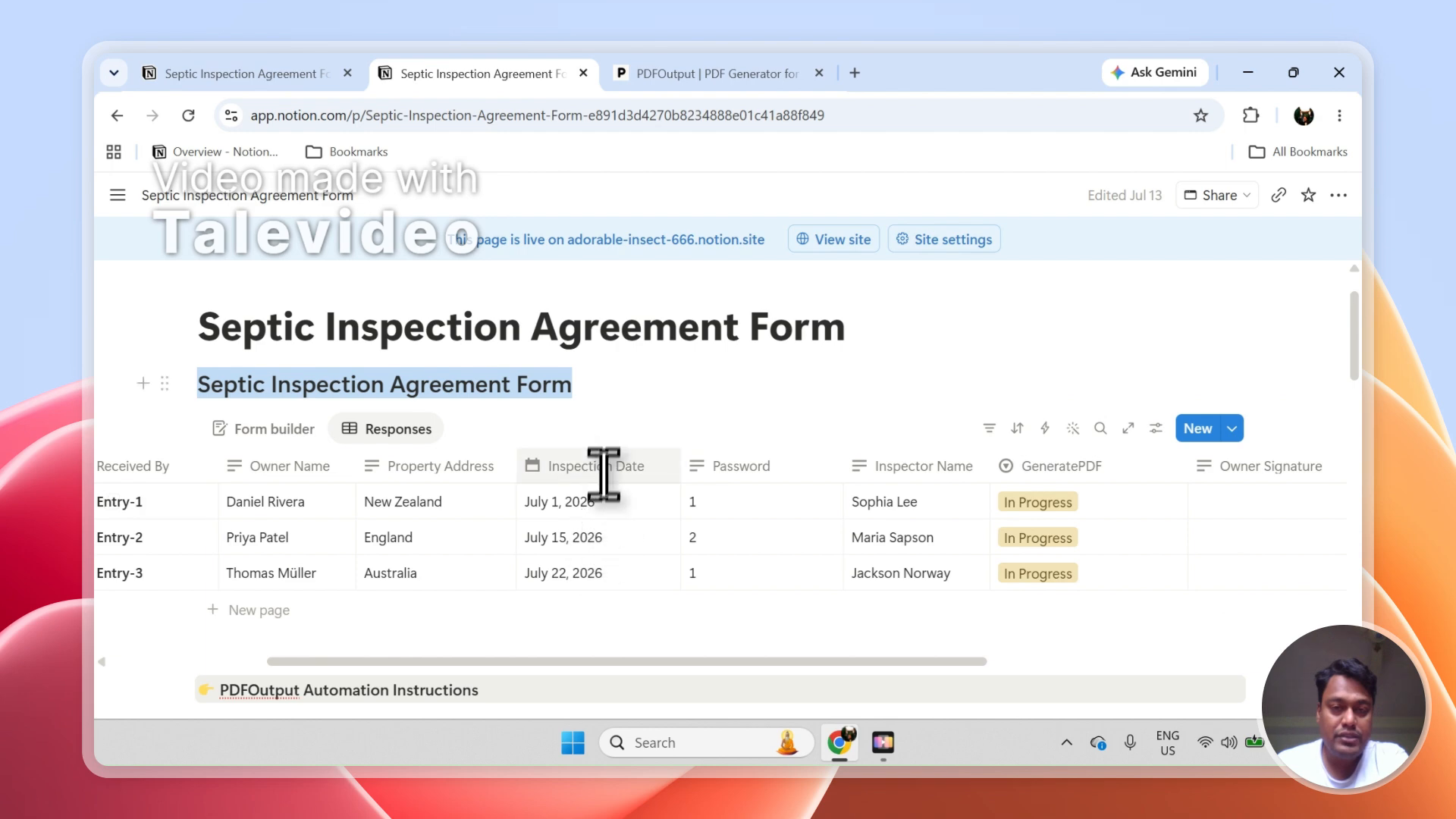
Return to PDFOutput and add the line "Owner Name - {{Owner Name}}" below the inspection date
{"action": "left_click", "coordinate": [690, 64]}
{"action": "left_click_drag", "start_coordinate": [1362, 288], "coordinate": [1364, 372]}
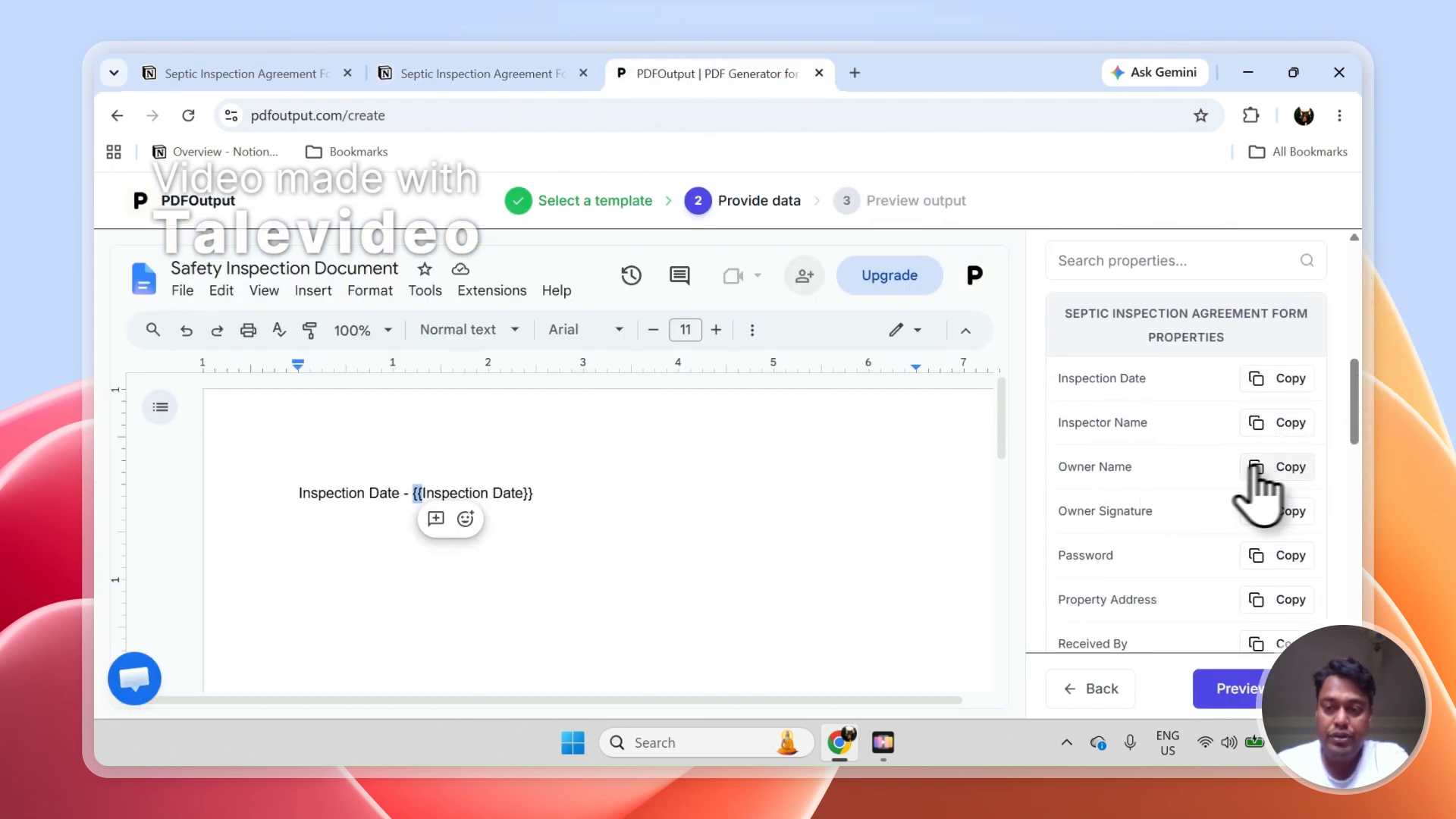
{"action": "left_click", "coordinate": [702, 522]}
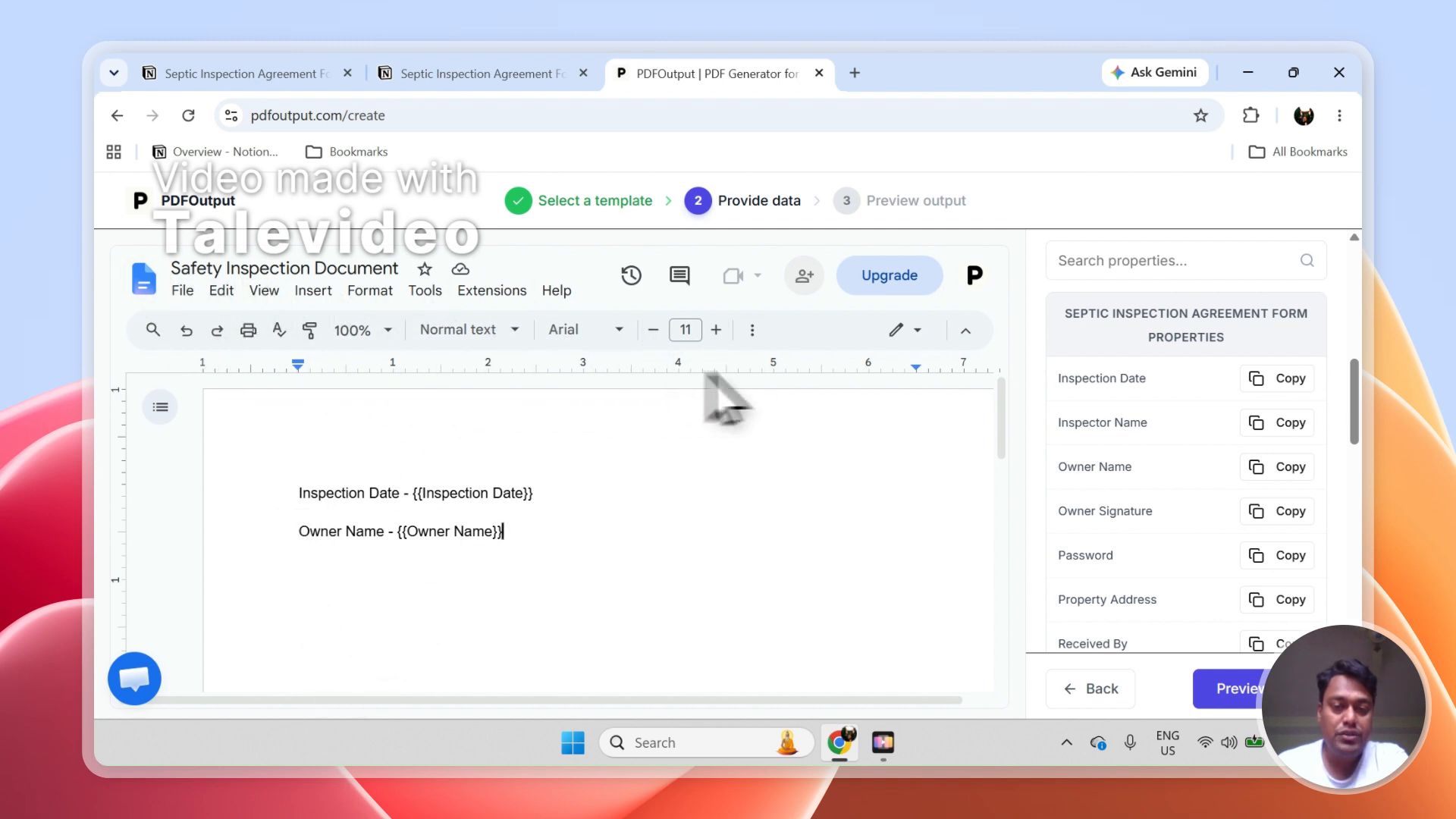
{"action": "left_click", "coordinate": [752, 330]}
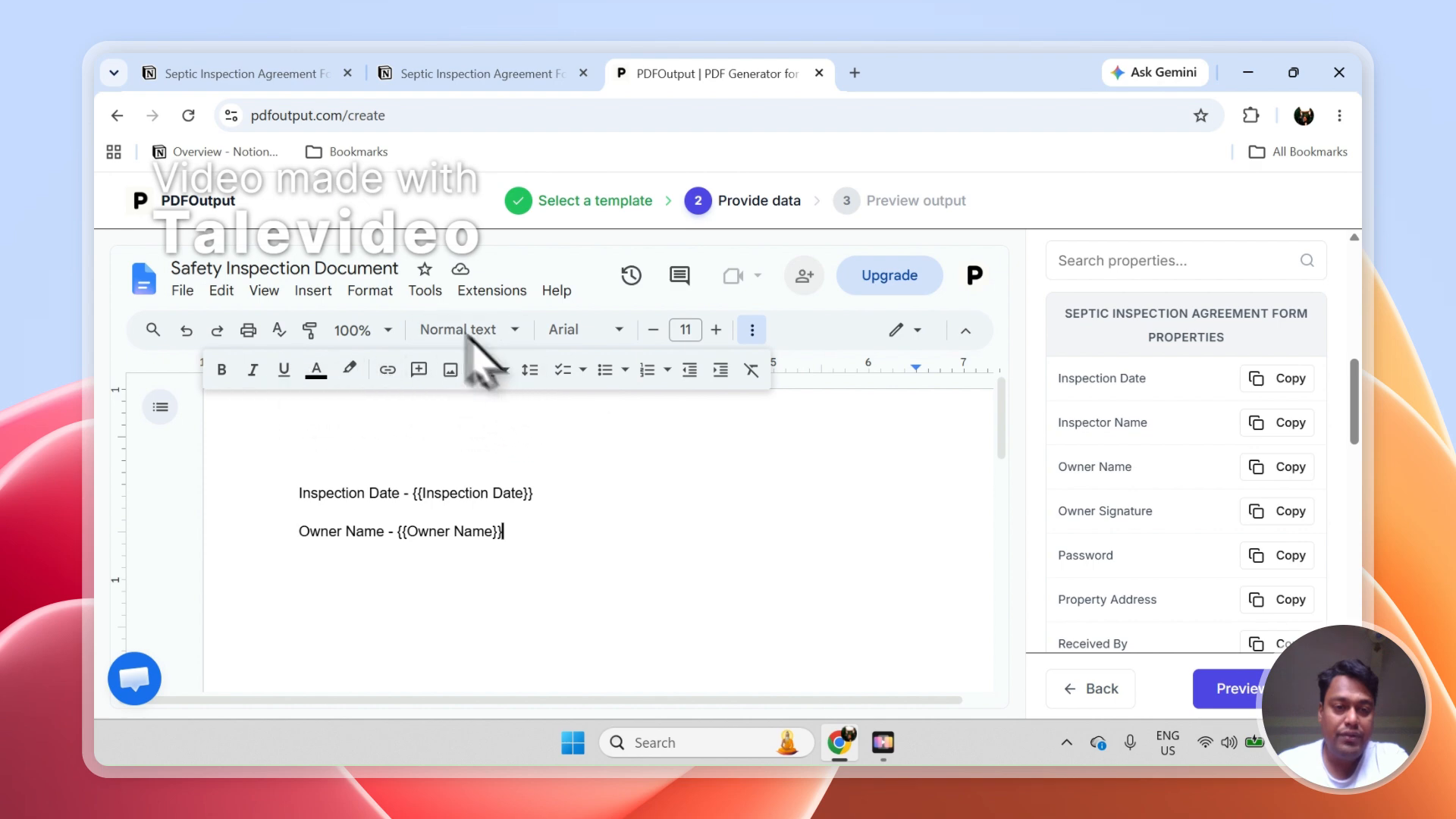
{"action": "left_click", "coordinate": [313, 291]}
{"action": "mouse_move", "coordinate": [358, 353]}
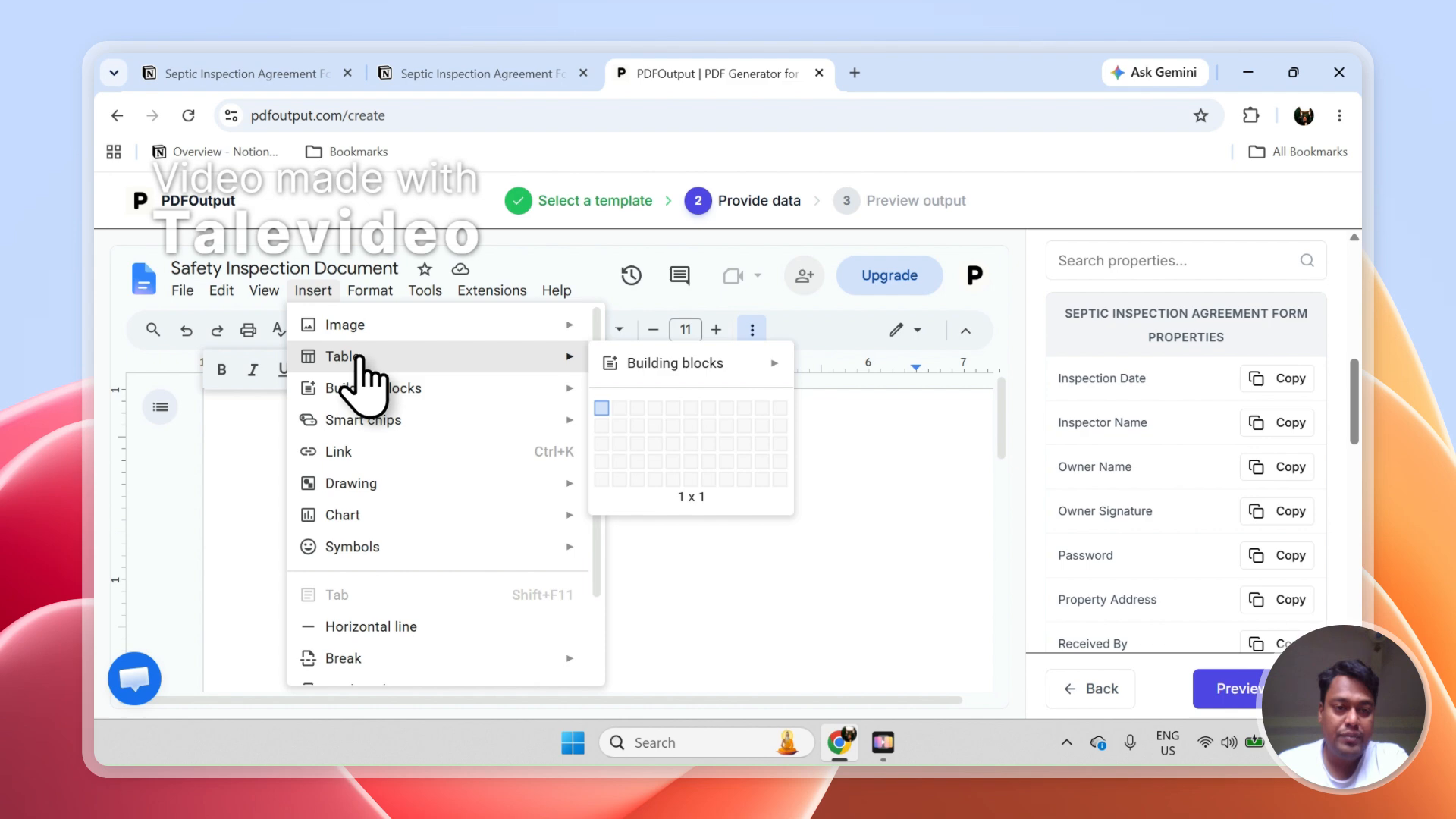
{"action": "mouse_move", "coordinate": [500, 485]}
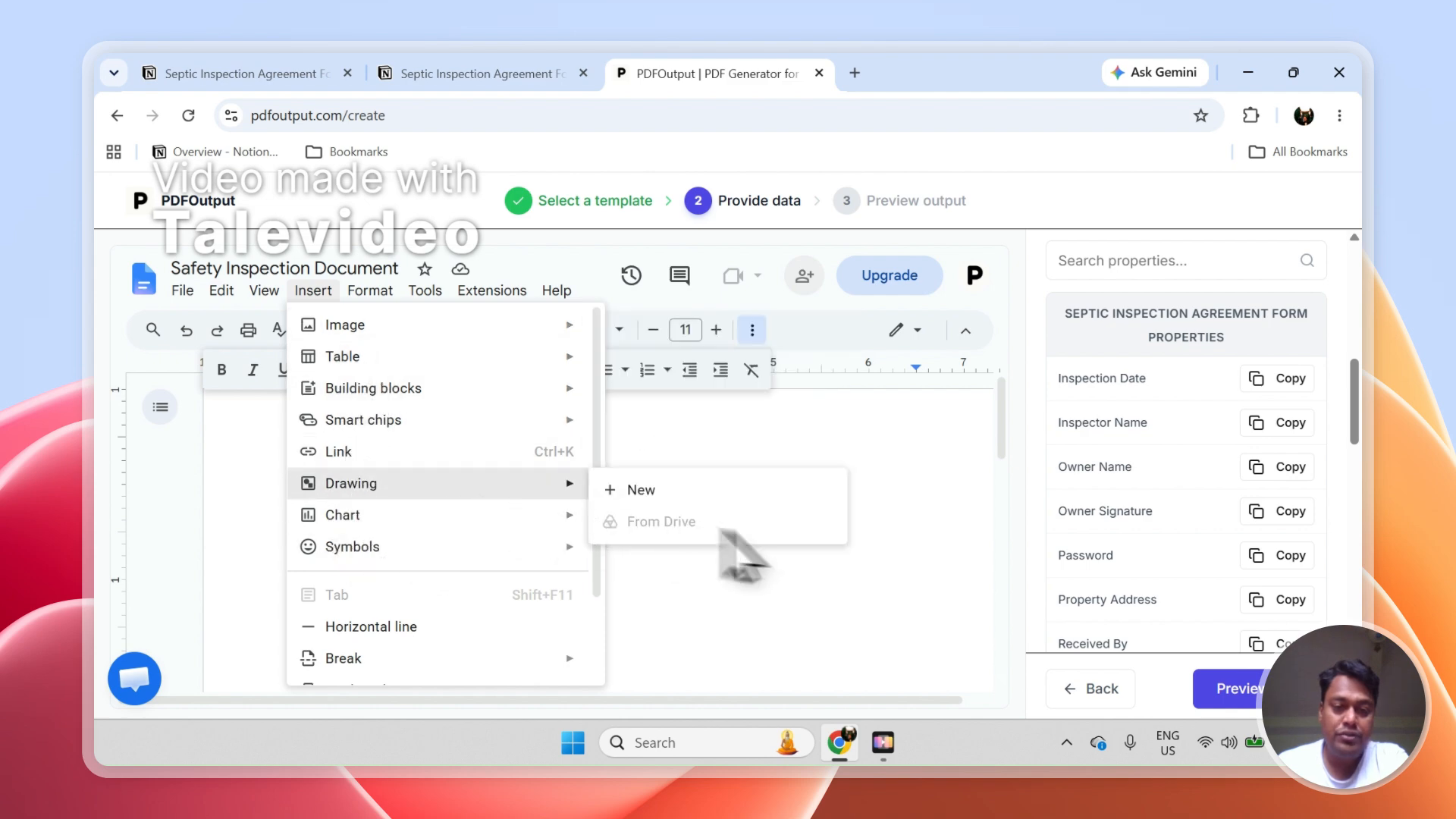
{"action": "left_click", "coordinate": [865, 618]}
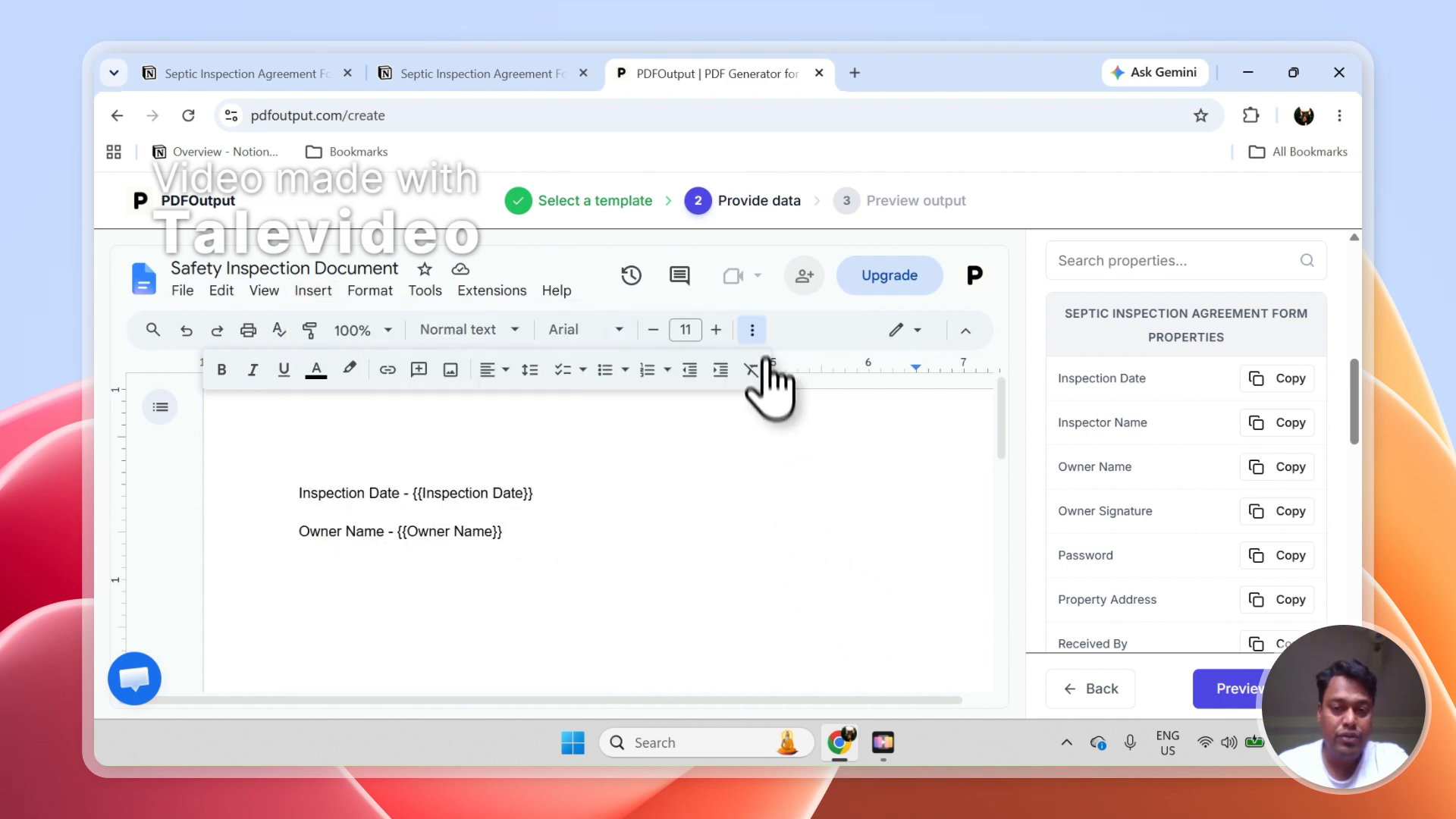
{"action": "left_click", "coordinate": [753, 330]}
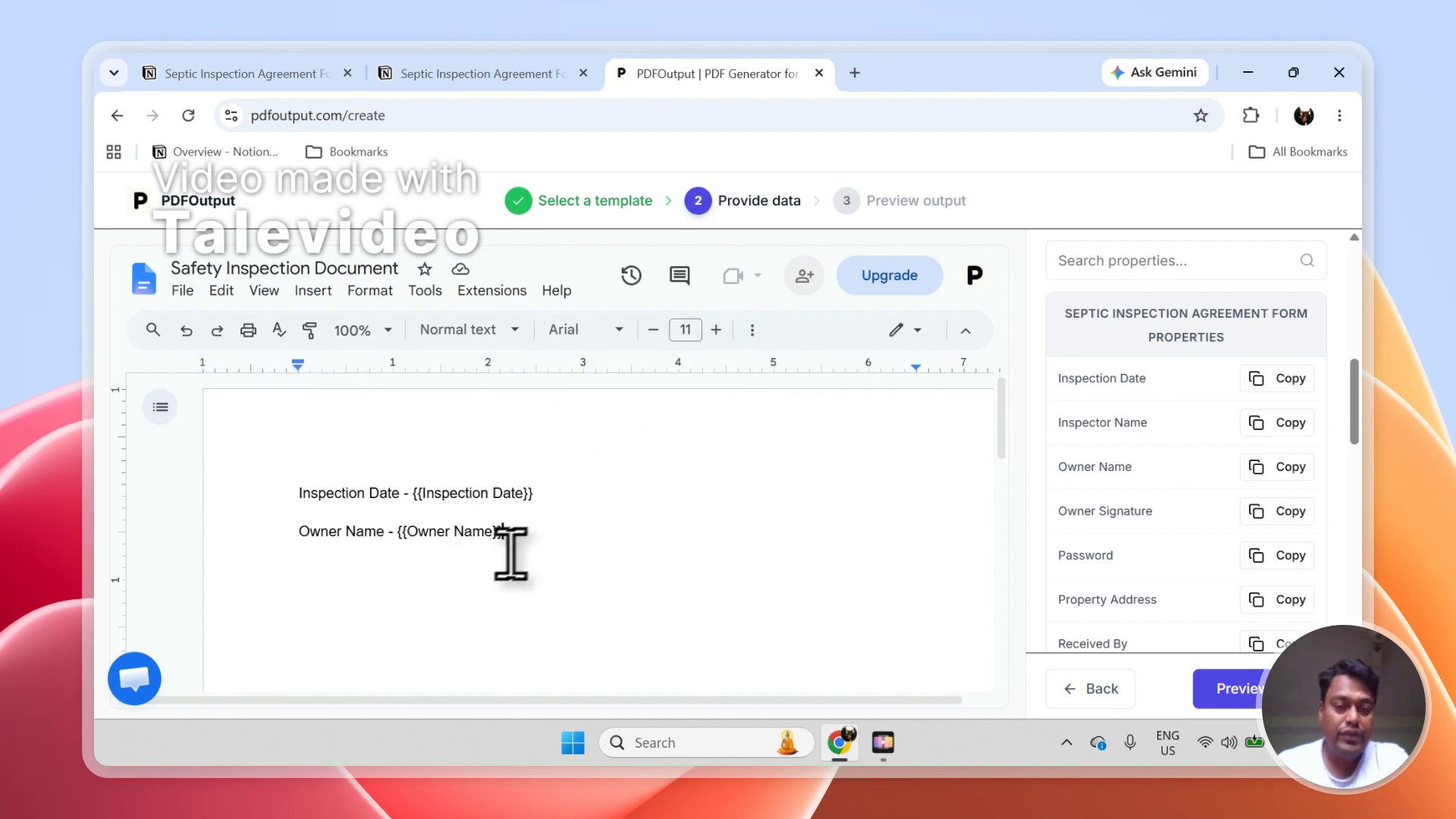
{"action": "triple_click", "coordinate": [482, 531]}
{"action": "left_click_drag", "start_coordinate": [482, 530], "coordinate": [331, 493]}
{"action": "left_click", "coordinate": [588, 459]}
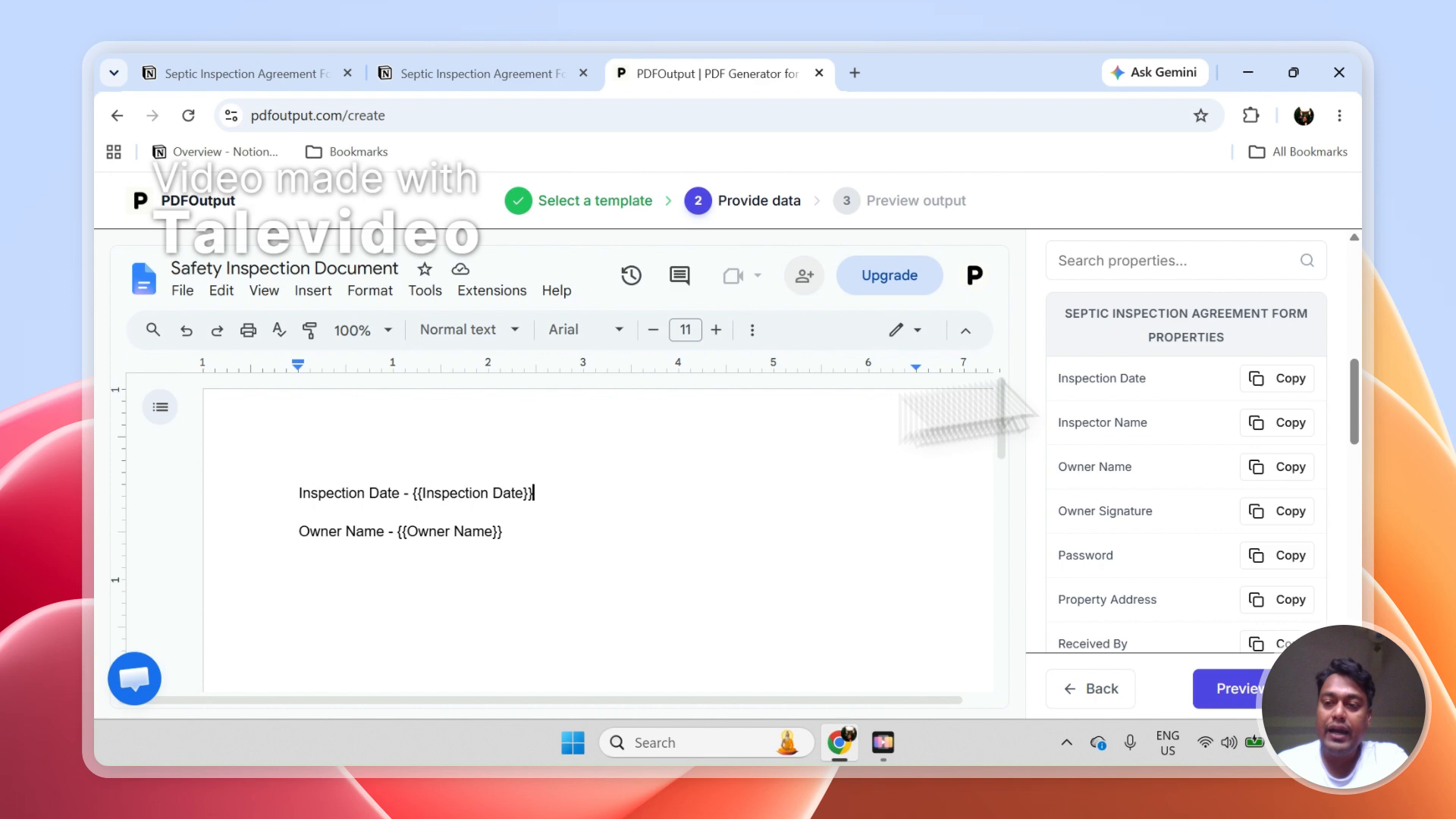
Check the Notion response columns, and set the PDF File Name field in PDFOutput's Additional Settings to Owner Name
{"action": "left_click_drag", "start_coordinate": [1362, 378], "coordinate": [1362, 447]}
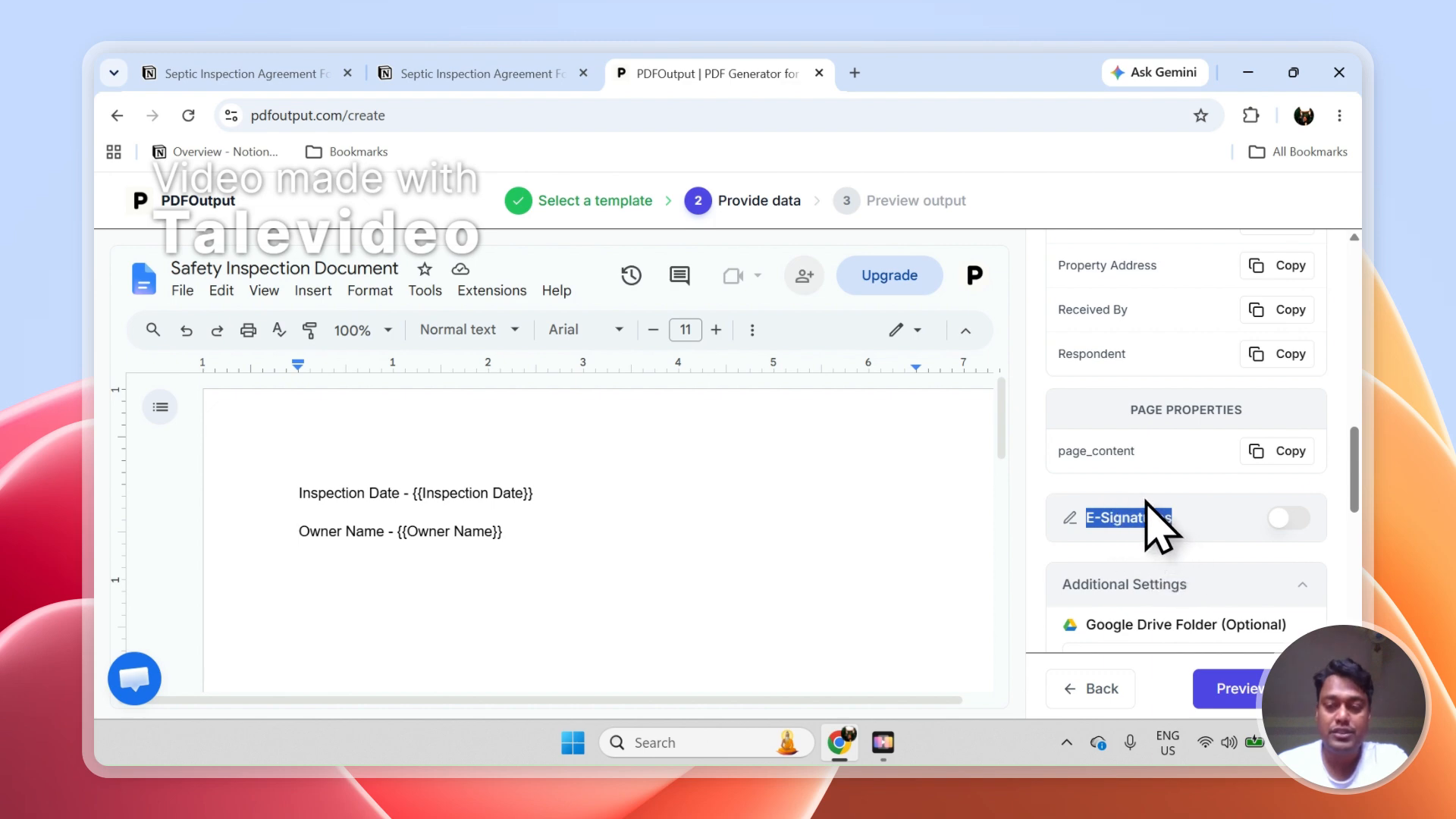
{"action": "left_click_drag", "start_coordinate": [1354, 482], "coordinate": [1364, 543]}
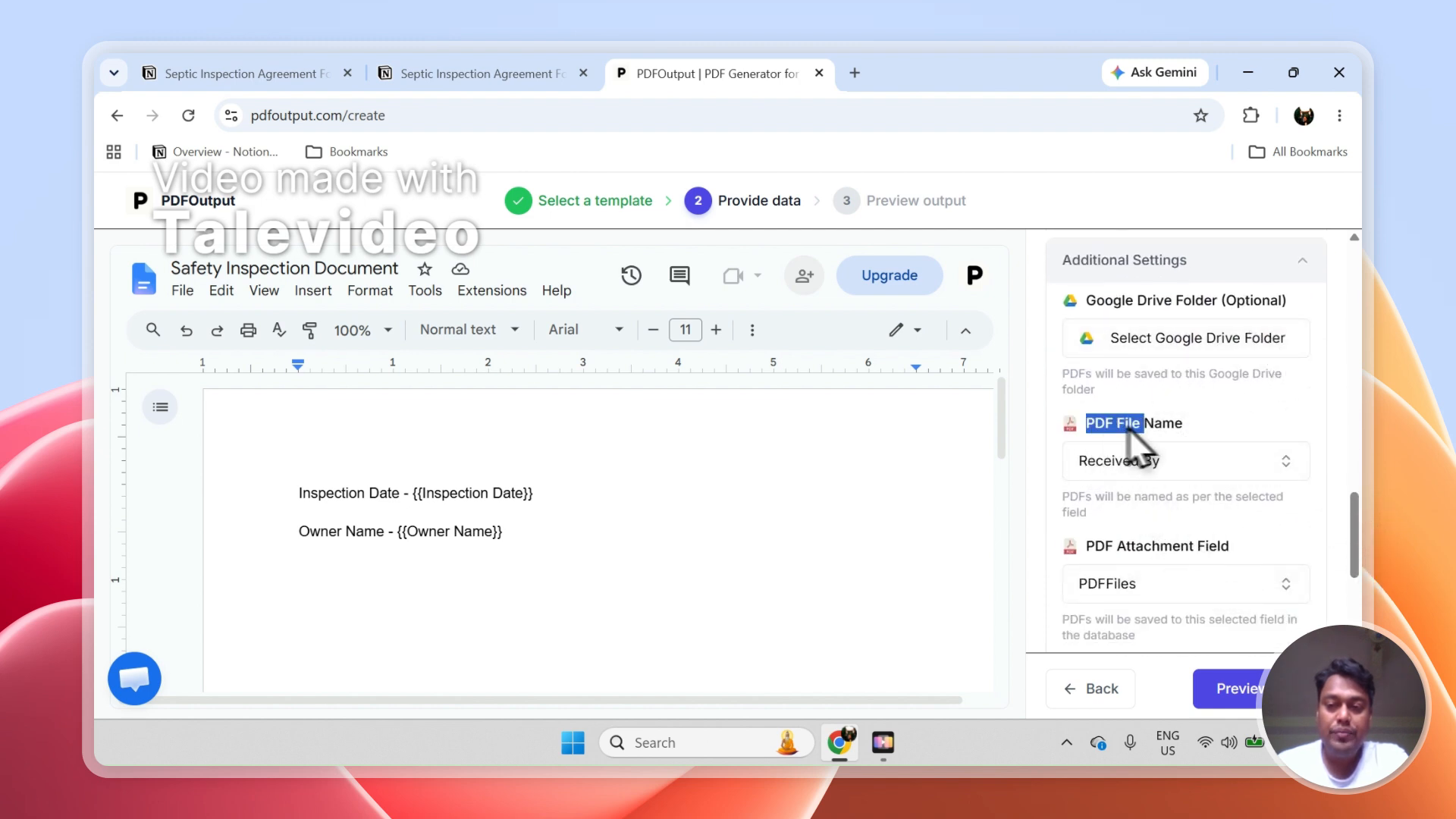
{"action": "left_click", "coordinate": [465, 74]}
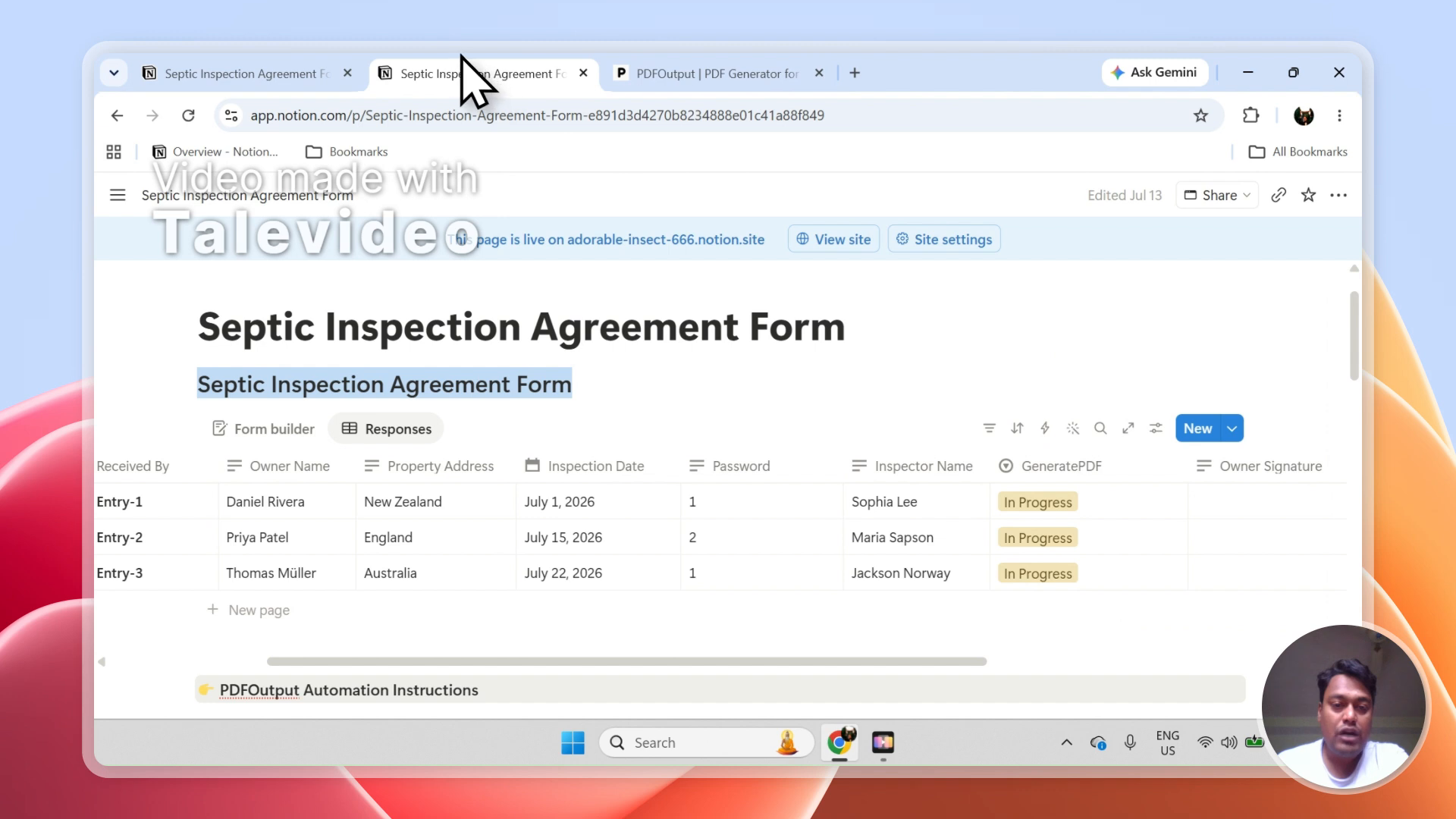
{"action": "scroll", "coordinate": [584, 675], "scroll_direction": "left", "scroll_amount": 5}
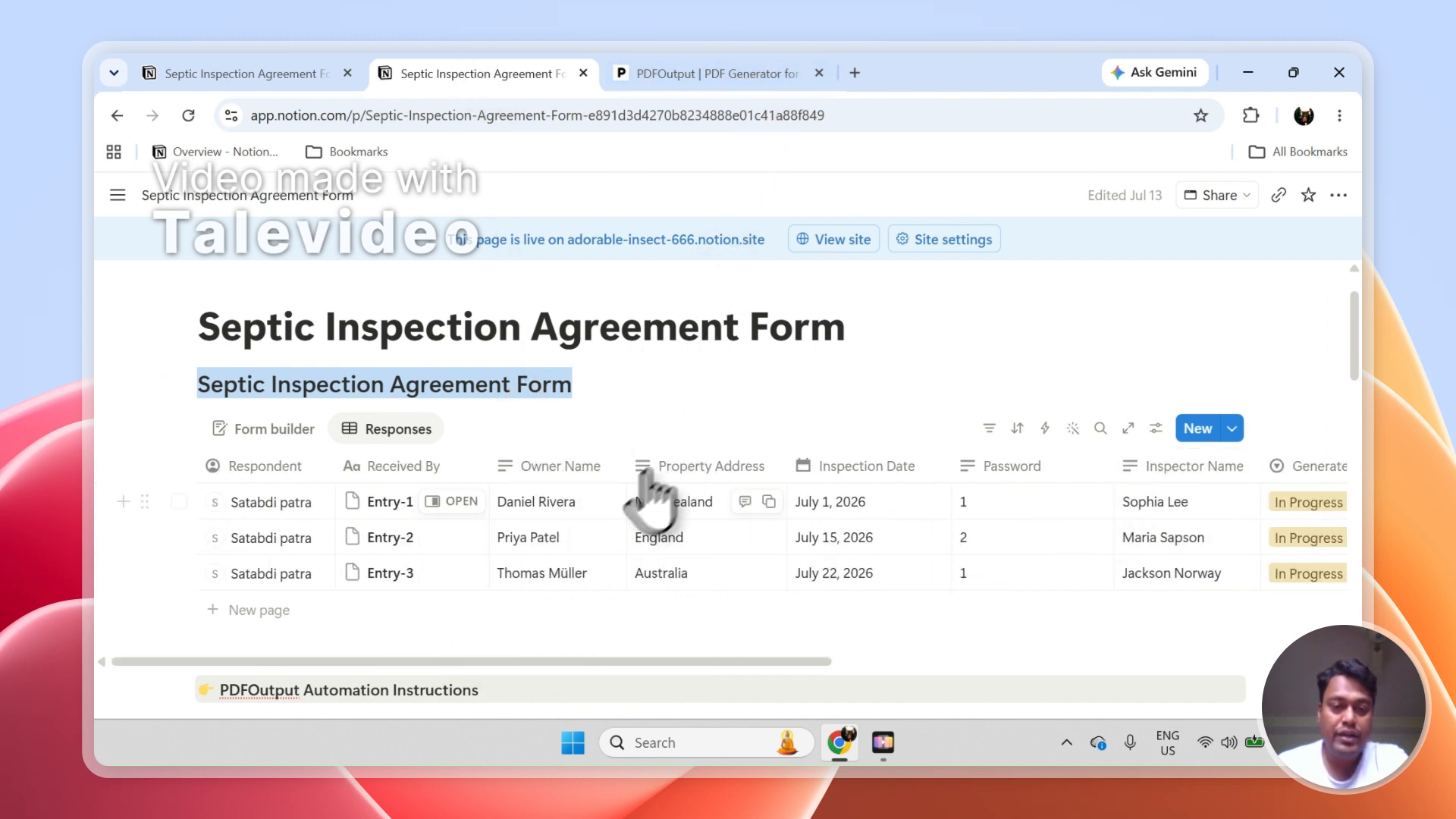
{"action": "left_click", "coordinate": [712, 73]}
{"action": "left_click", "coordinate": [1158, 463]}
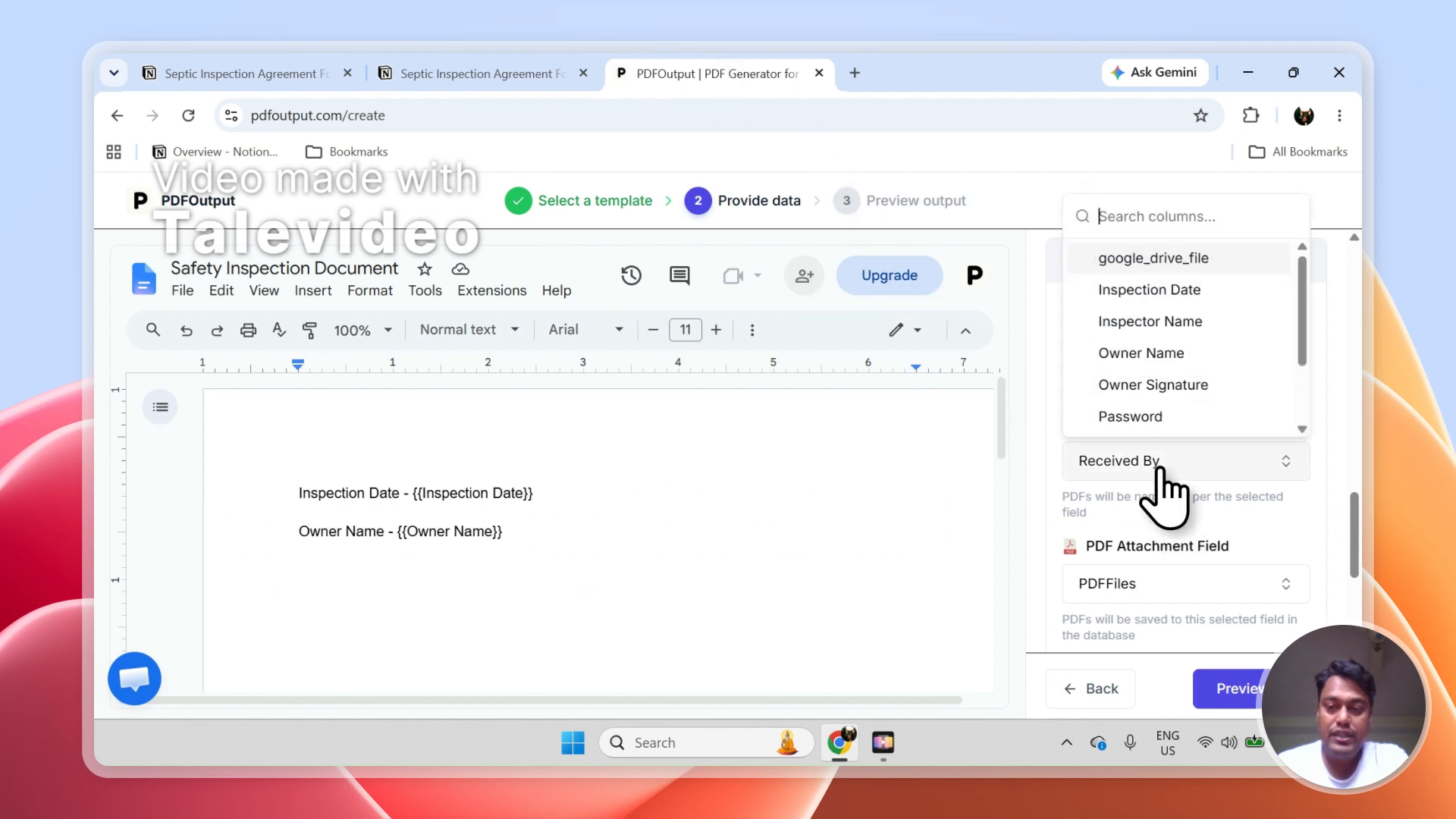
{"action": "type", "text": "Onwer"}
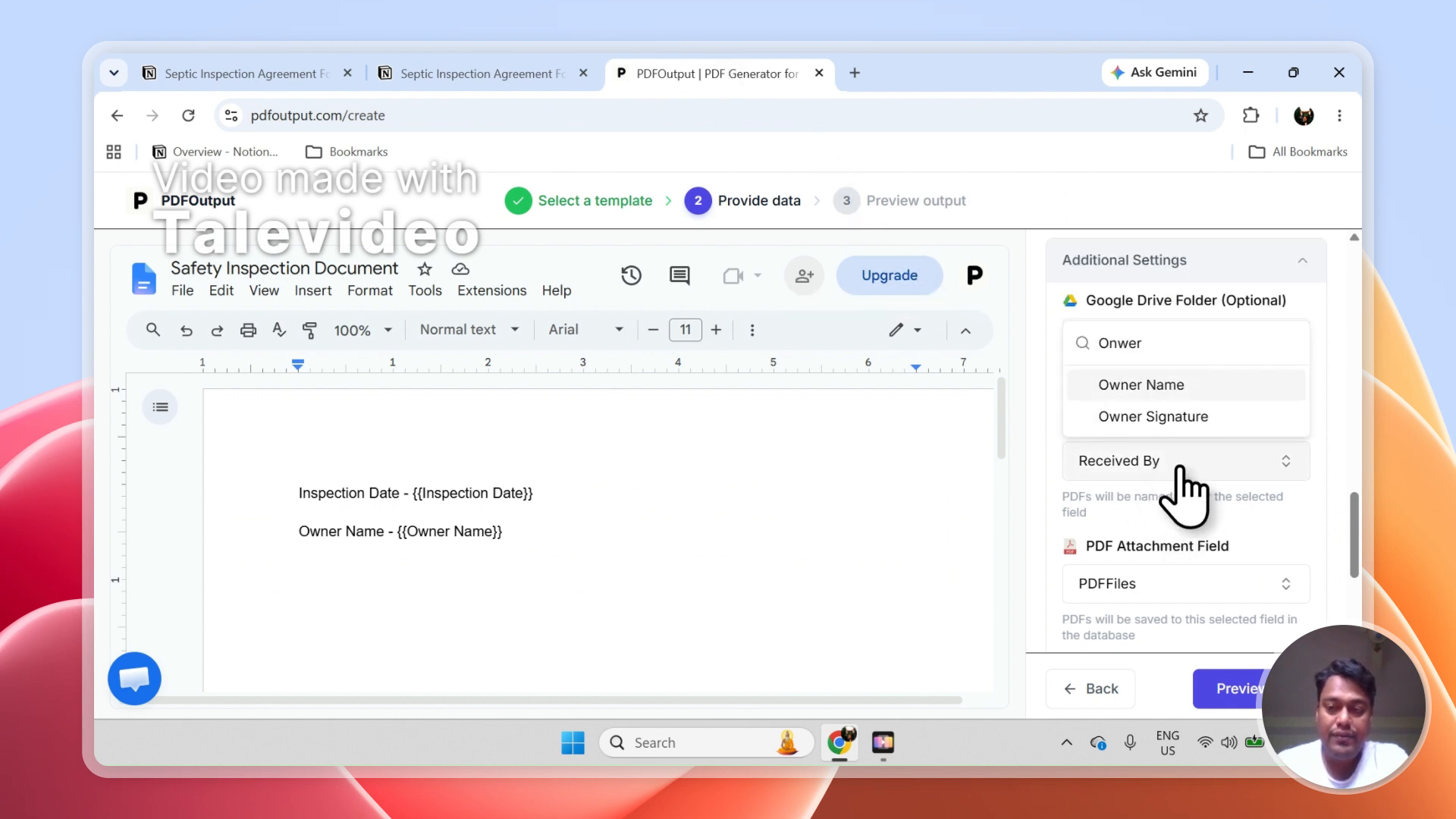
{"action": "left_click", "coordinate": [1077, 389]}
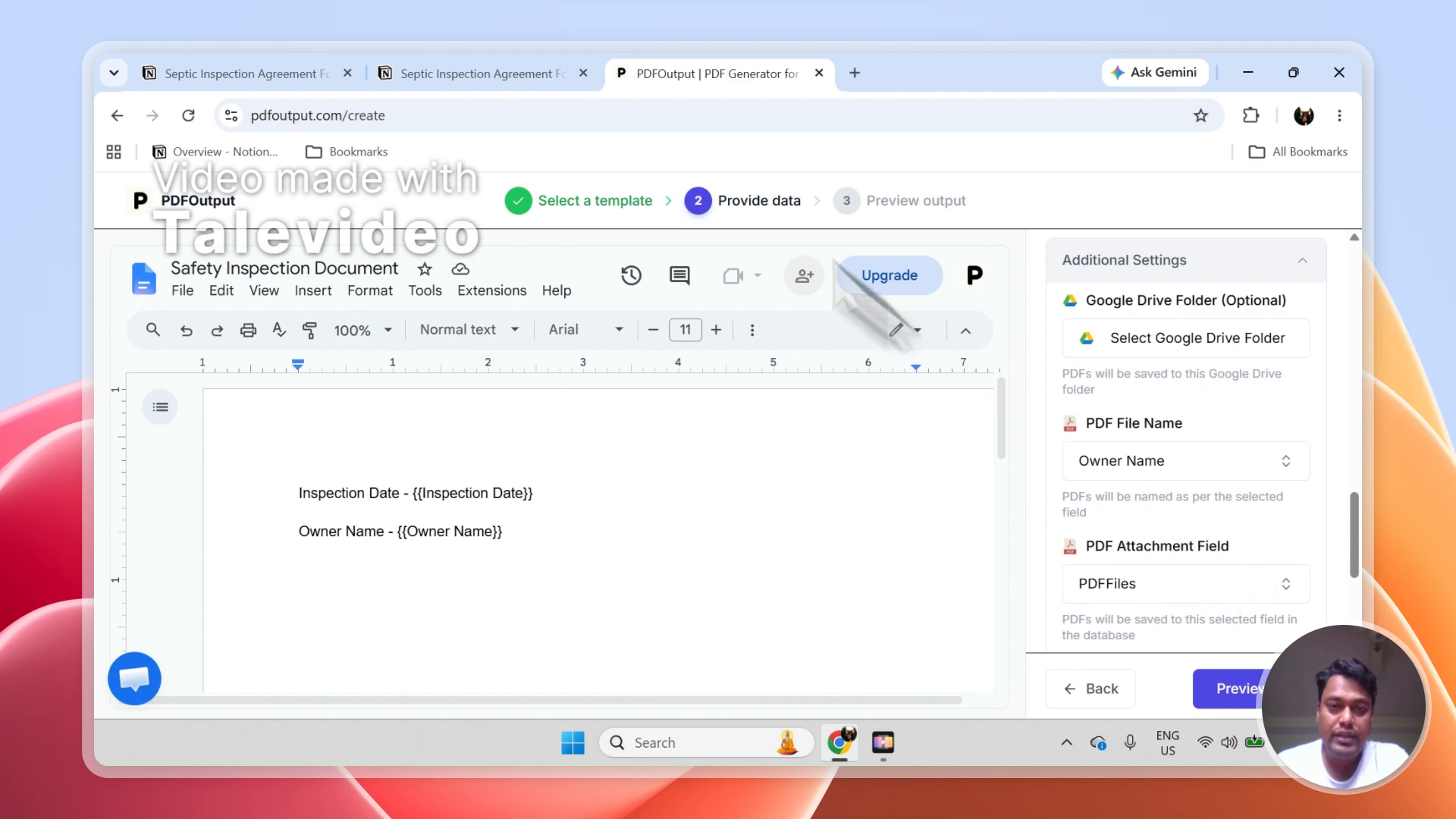
Compare the PDFFiles column in Notion with PDFOutput's PDF Attachment Field, and check the Drive Attachment Field in Additional Settings
{"action": "left_click", "coordinate": [585, 68]}
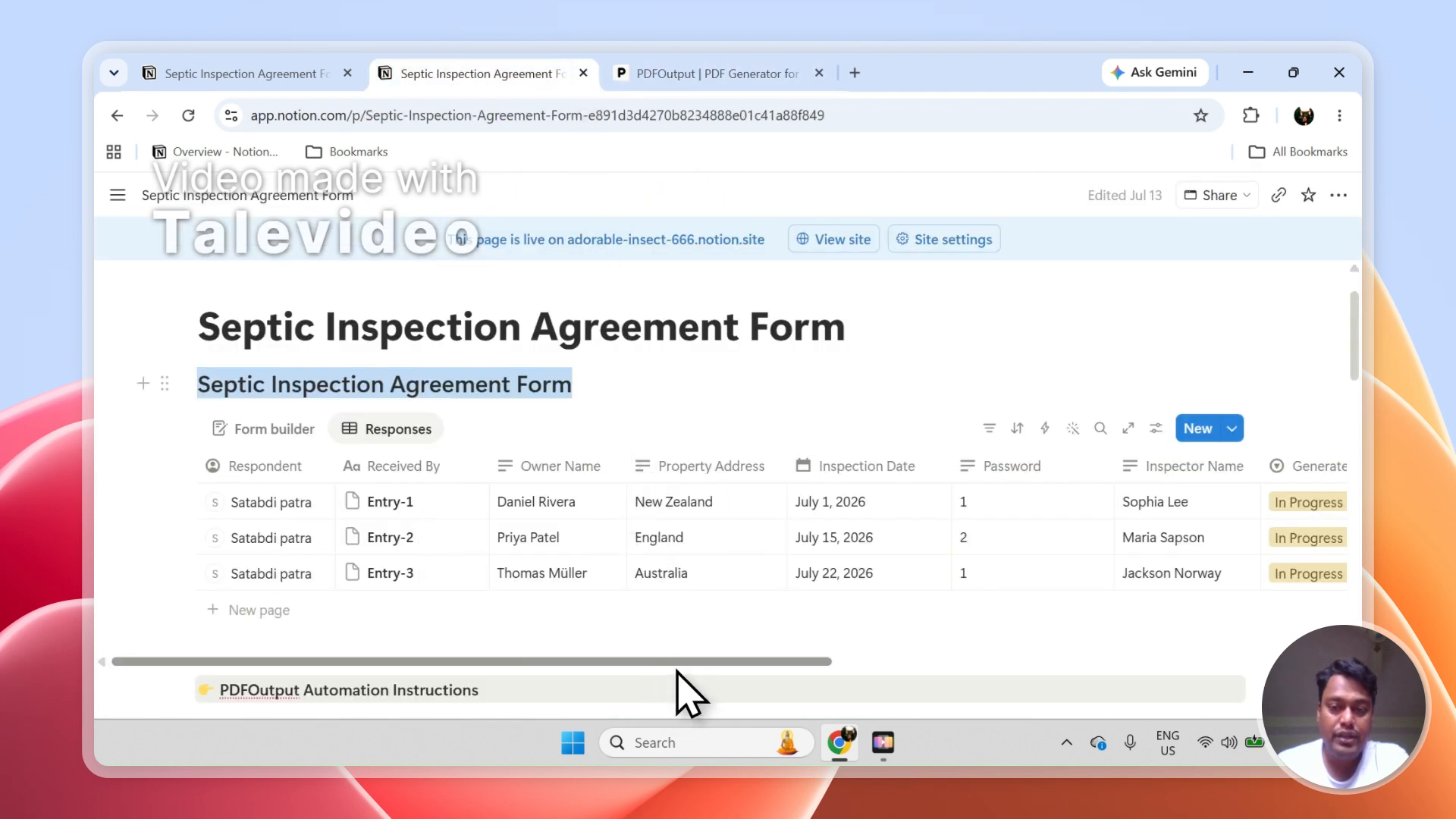
{"action": "left_click_drag", "start_coordinate": [682, 667], "coordinate": [1096, 671]}
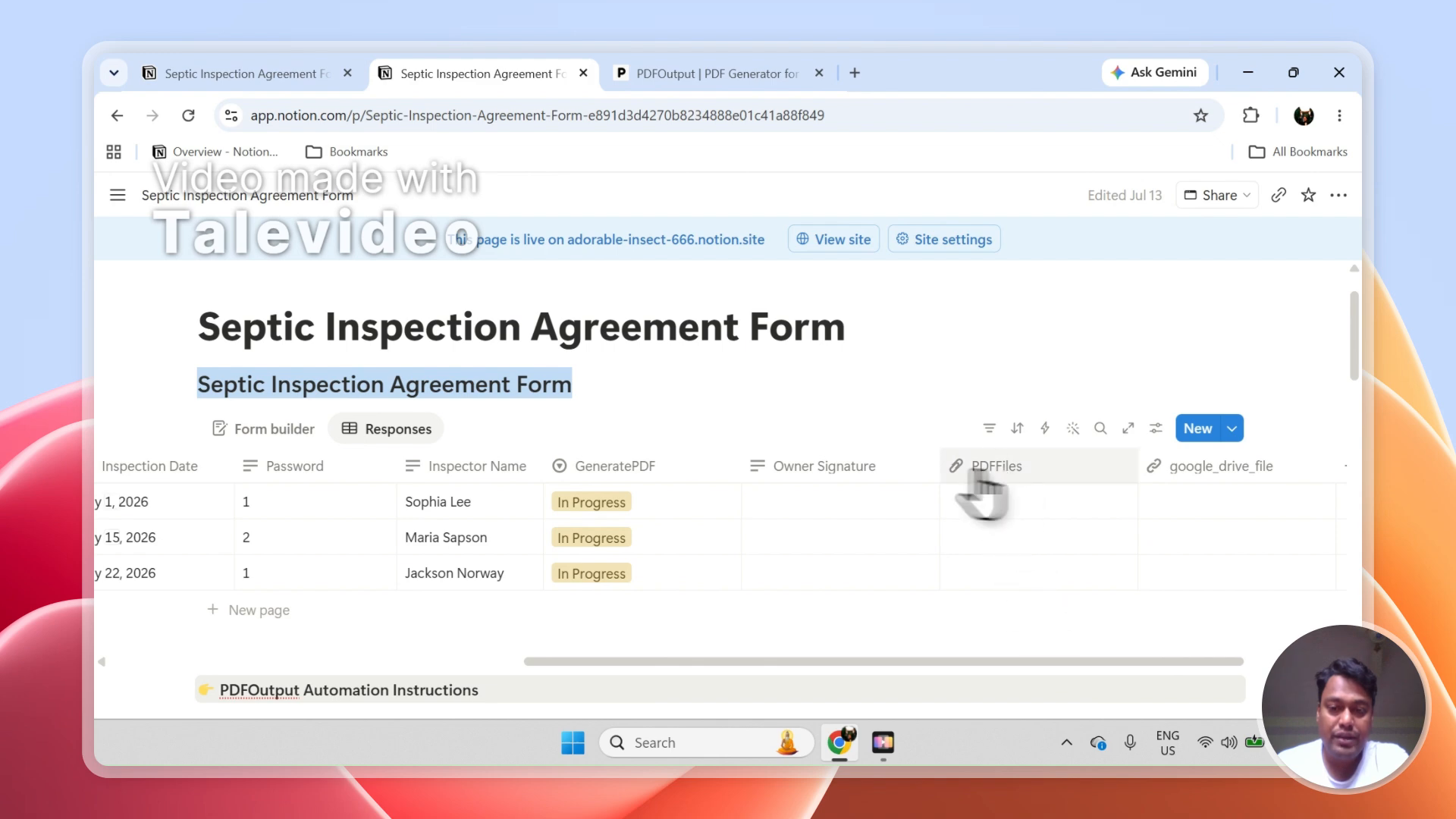
{"action": "left_click", "coordinate": [739, 74]}
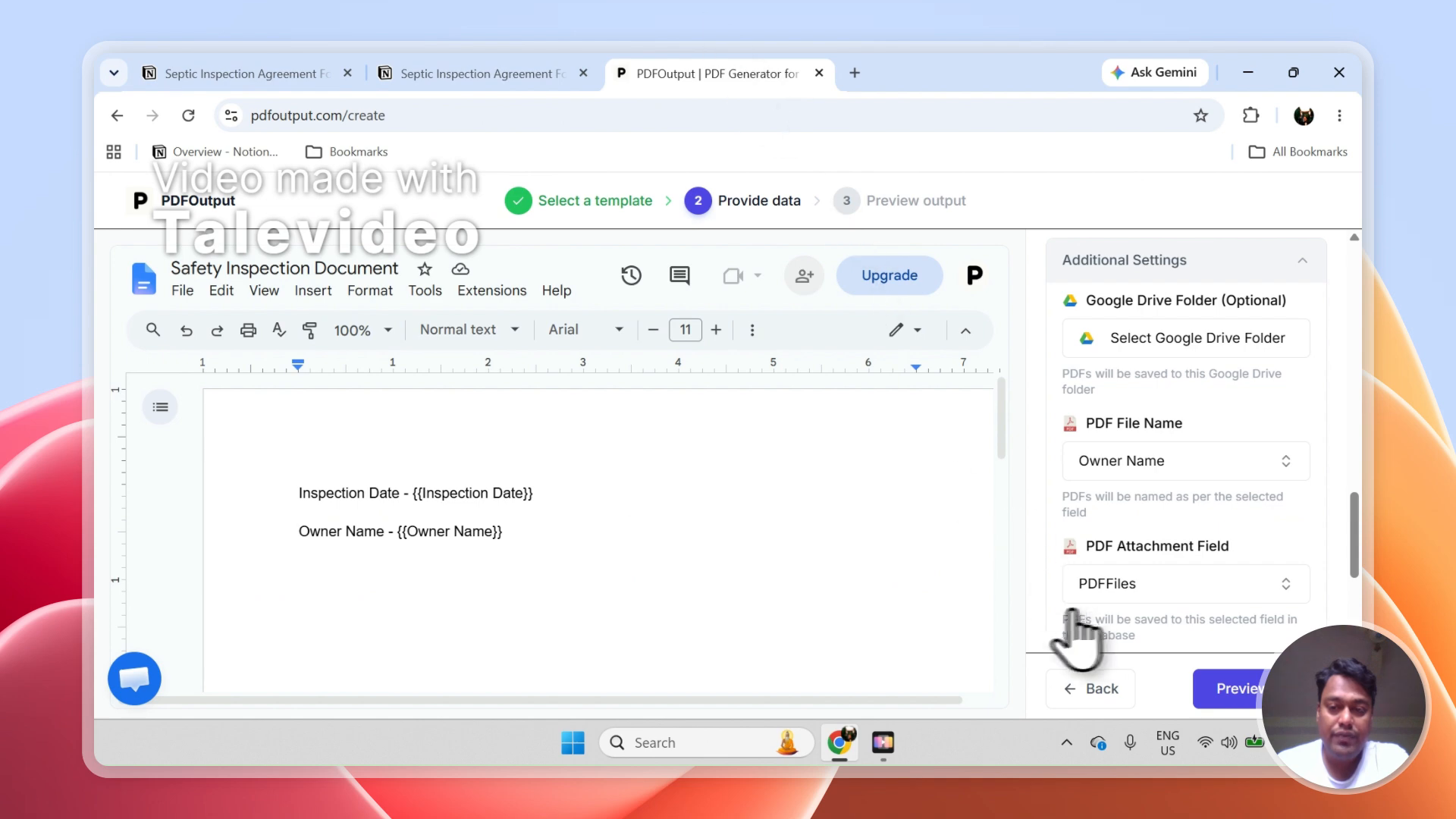
{"action": "scroll", "coordinate": [1358, 588], "scroll_direction": "down", "scroll_amount": 2}
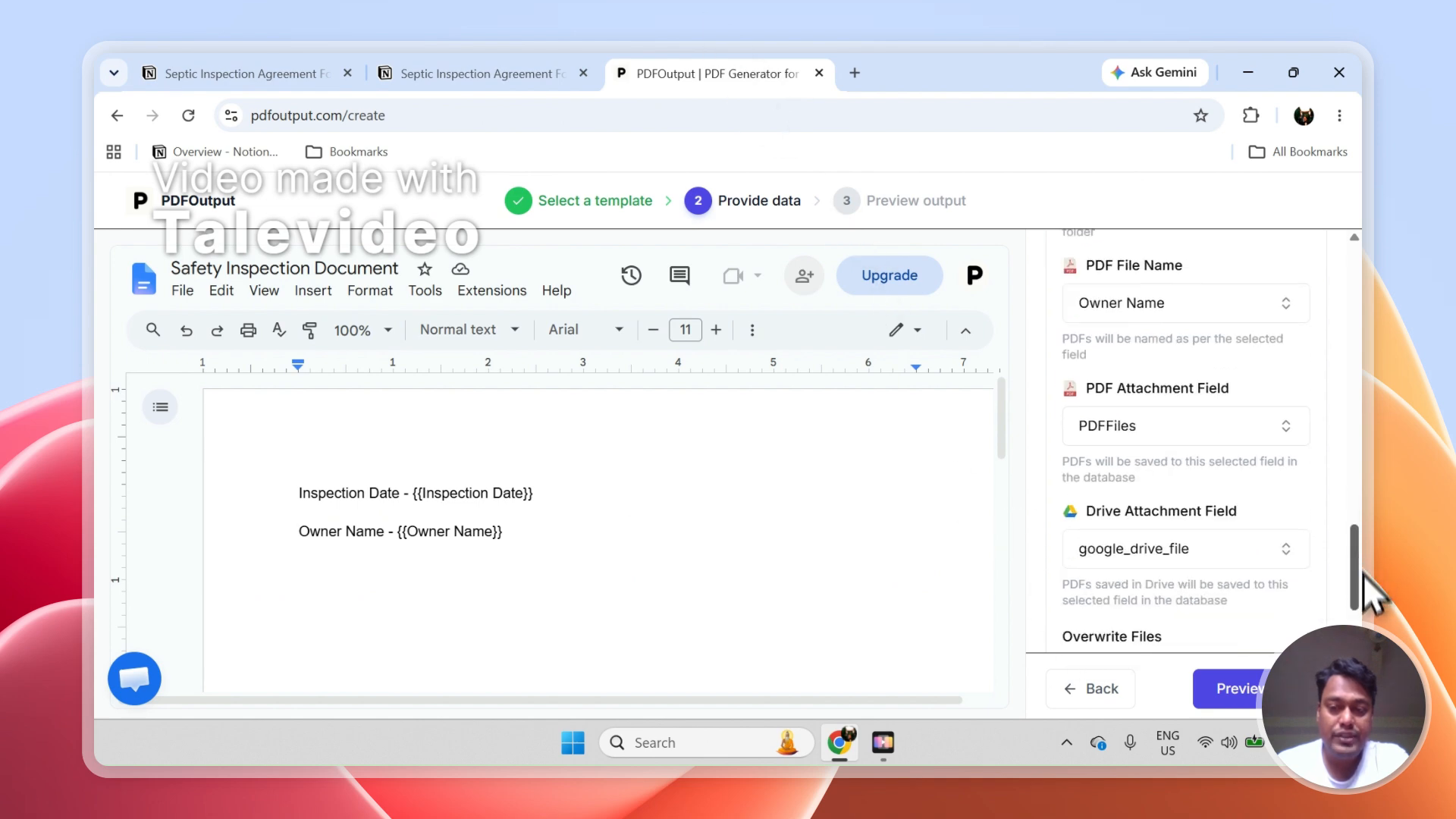
{"action": "scroll", "coordinate": [1363, 572], "scroll_direction": "down", "scroll_amount": 2}
{"action": "left_click_drag", "start_coordinate": [1362, 610], "coordinate": [1363, 570]}
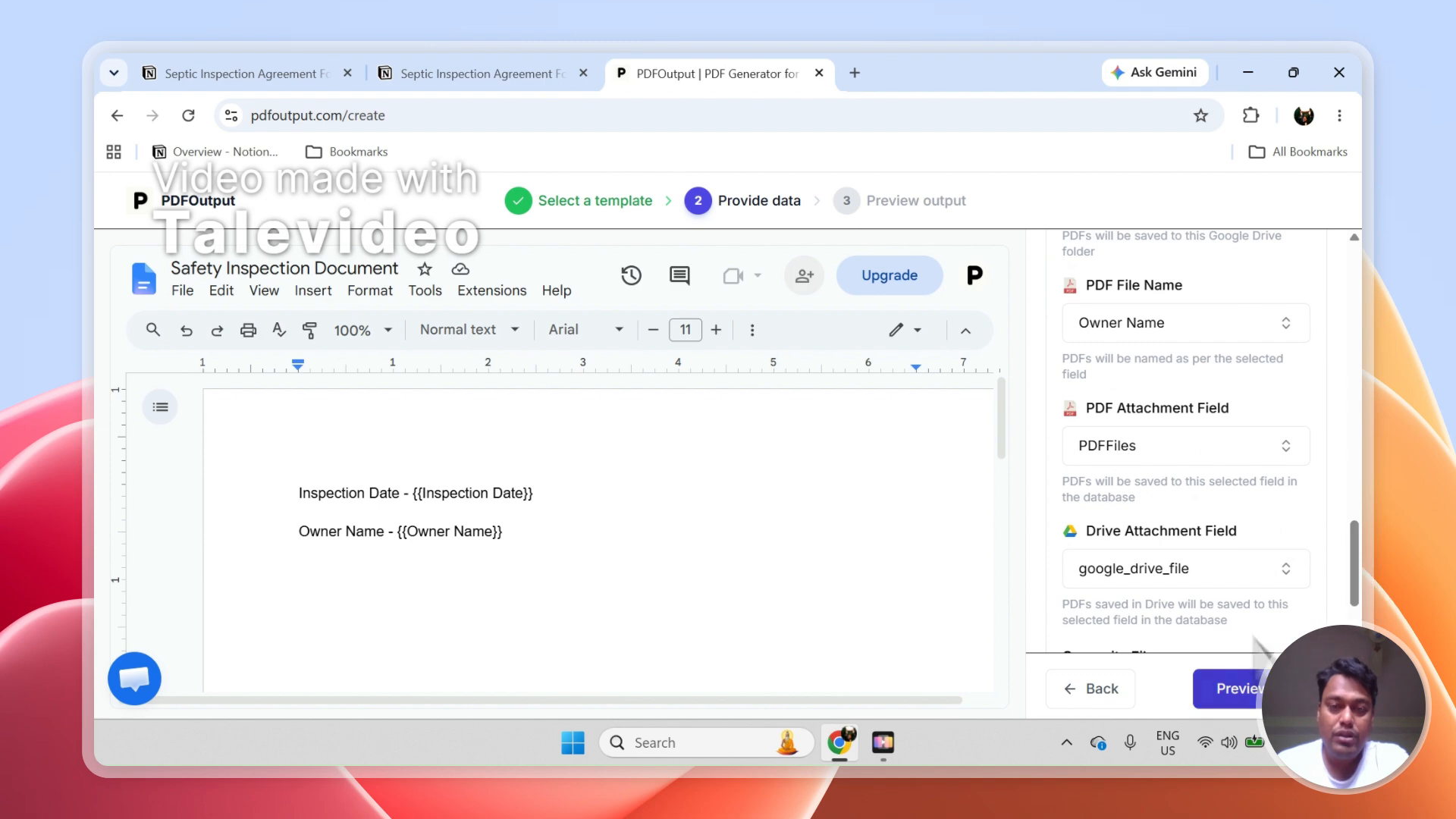
Move the PDFFiles column beside GeneratePDF in the Notion responses, and start the document preview in PDFOutput
{"action": "left_click", "coordinate": [486, 72]}
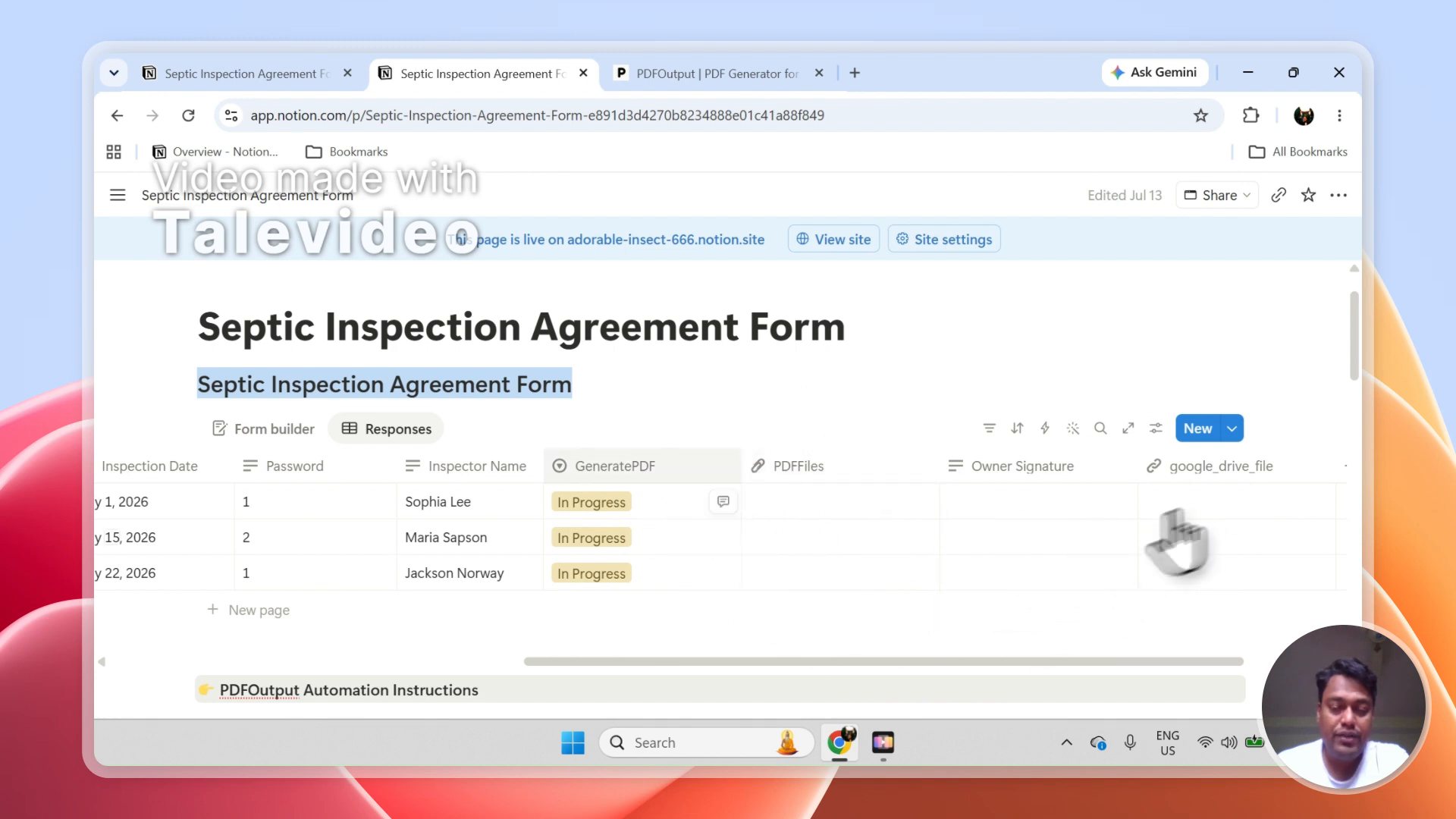
{"action": "left_click", "coordinate": [717, 74]}
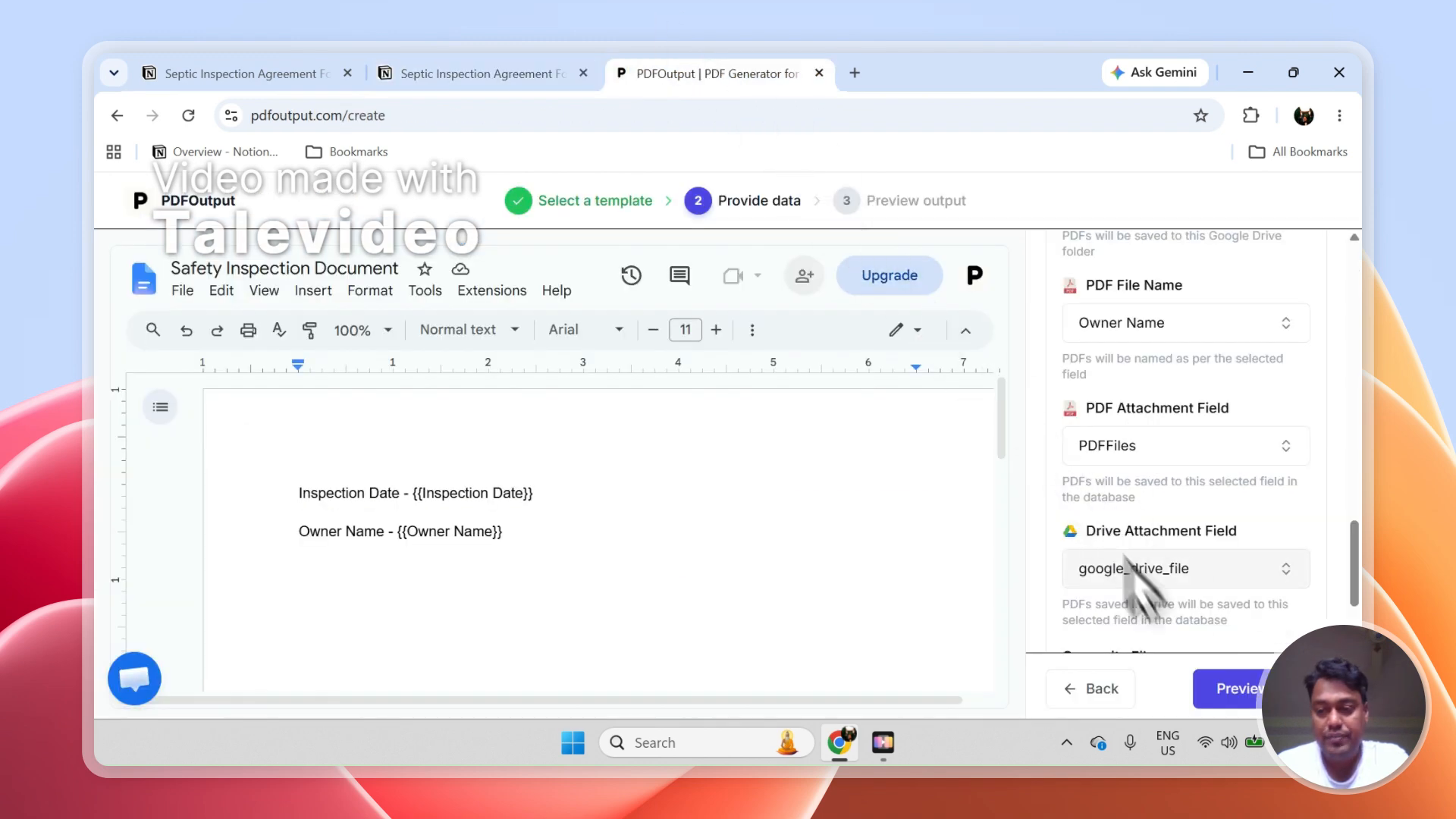
{"action": "left_click", "coordinate": [1244, 694]}
Check the first response's GeneratePDF status in Notion, and open its generated document to examine the inspection date and owner name
{"action": "left_click", "coordinate": [458, 76]}
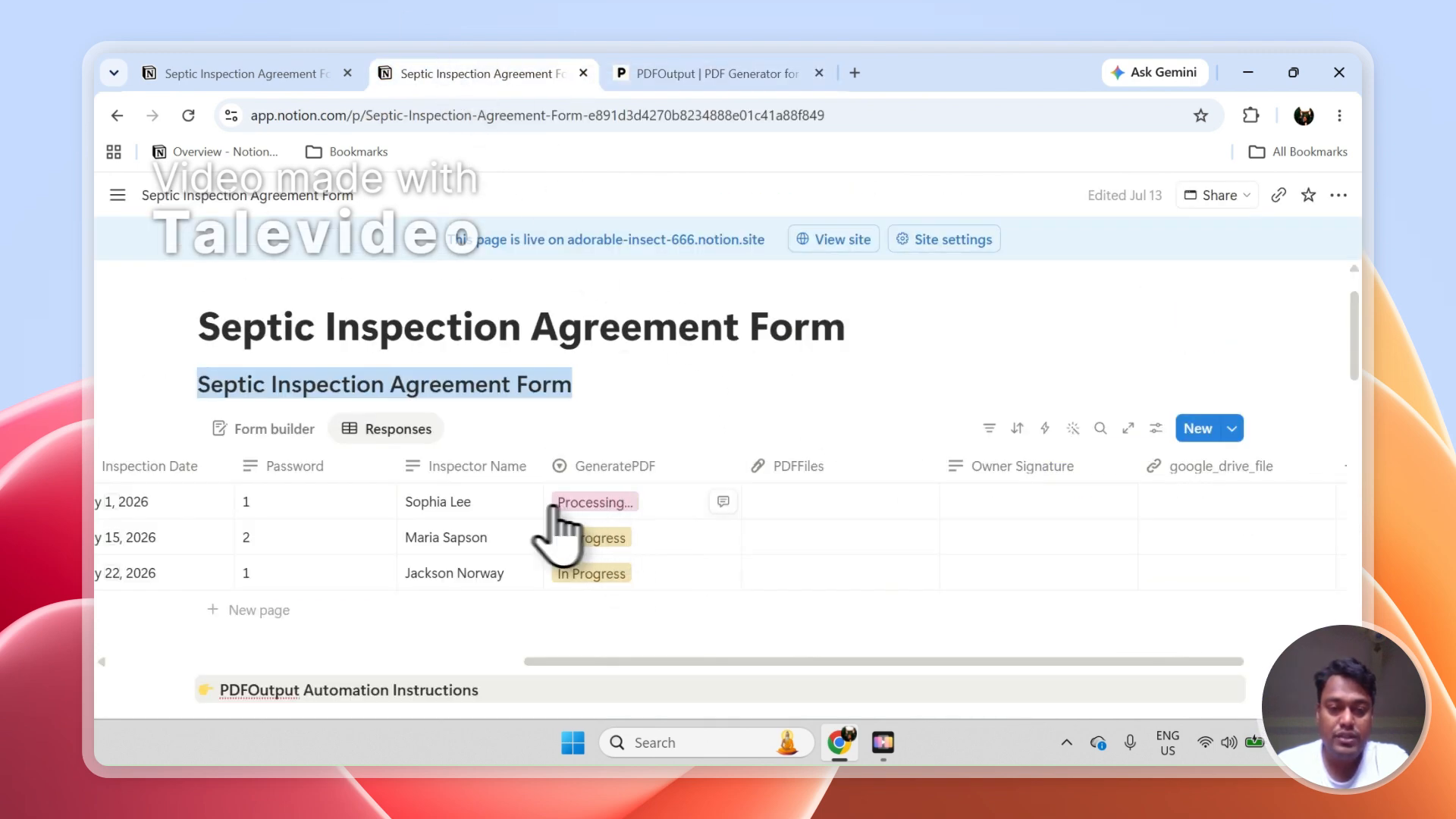
{"action": "left_click", "coordinate": [113, 502]}
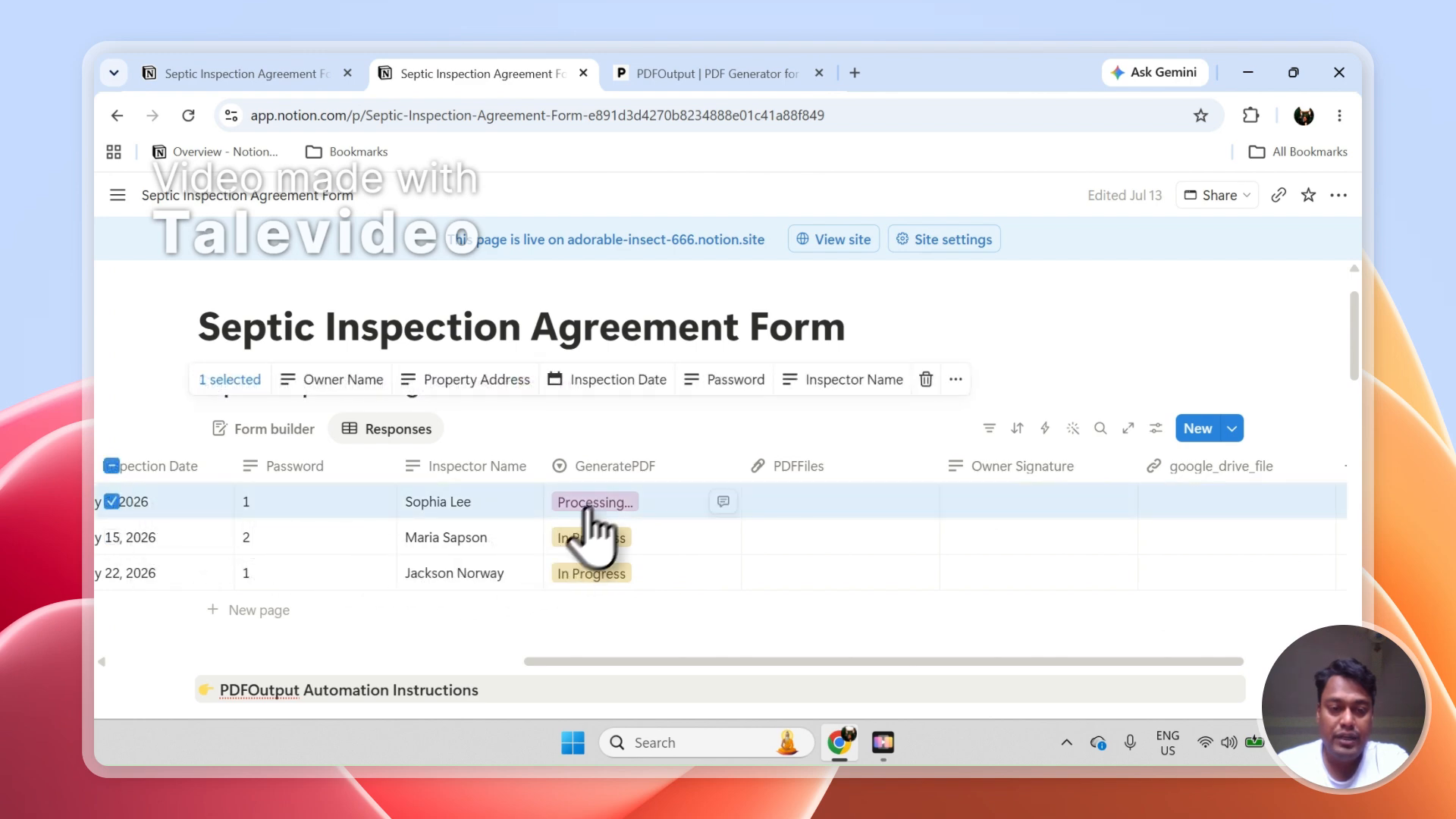
{"action": "left_click", "coordinate": [111, 503]}
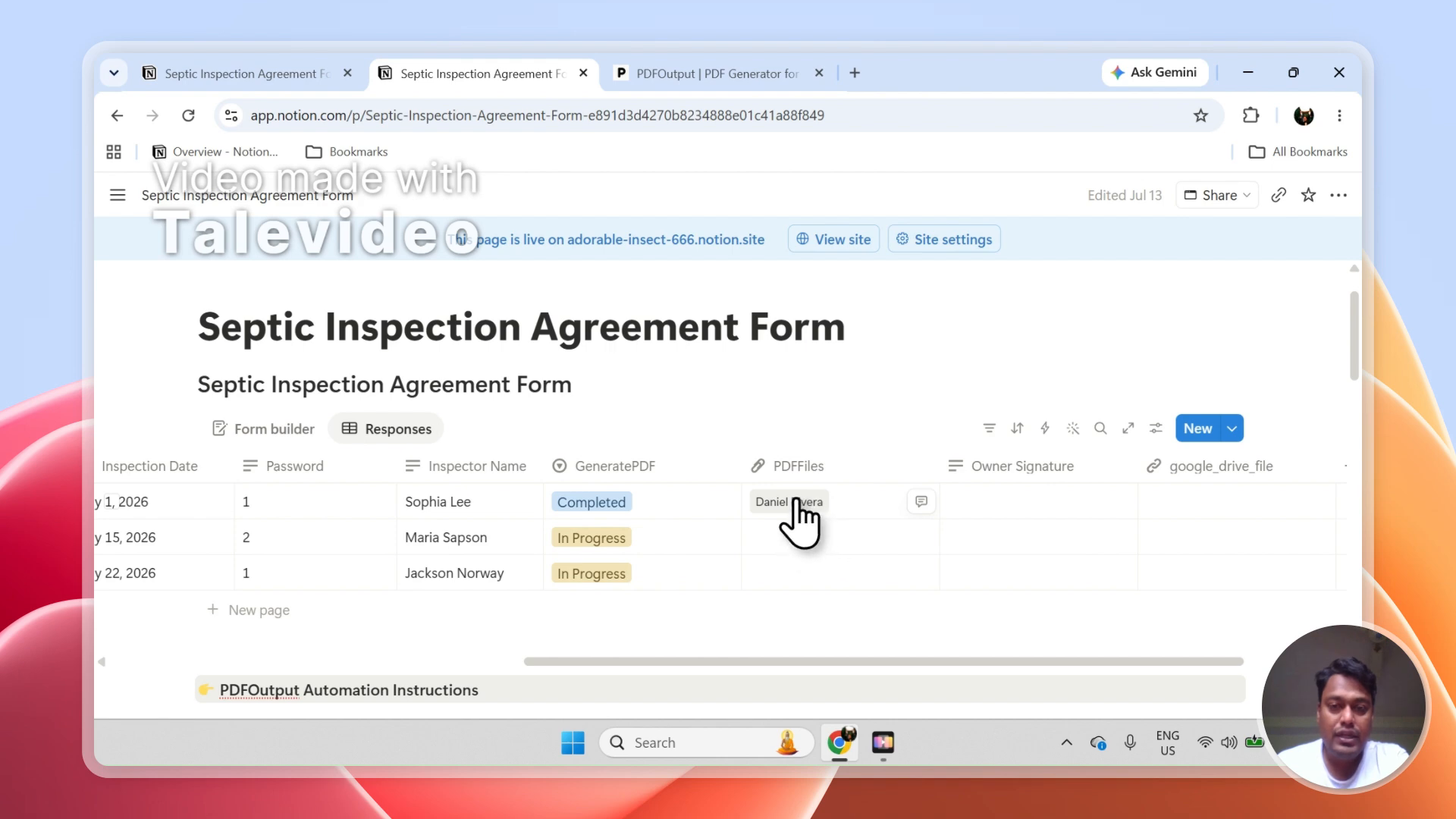
{"action": "left_click", "coordinate": [795, 504]}
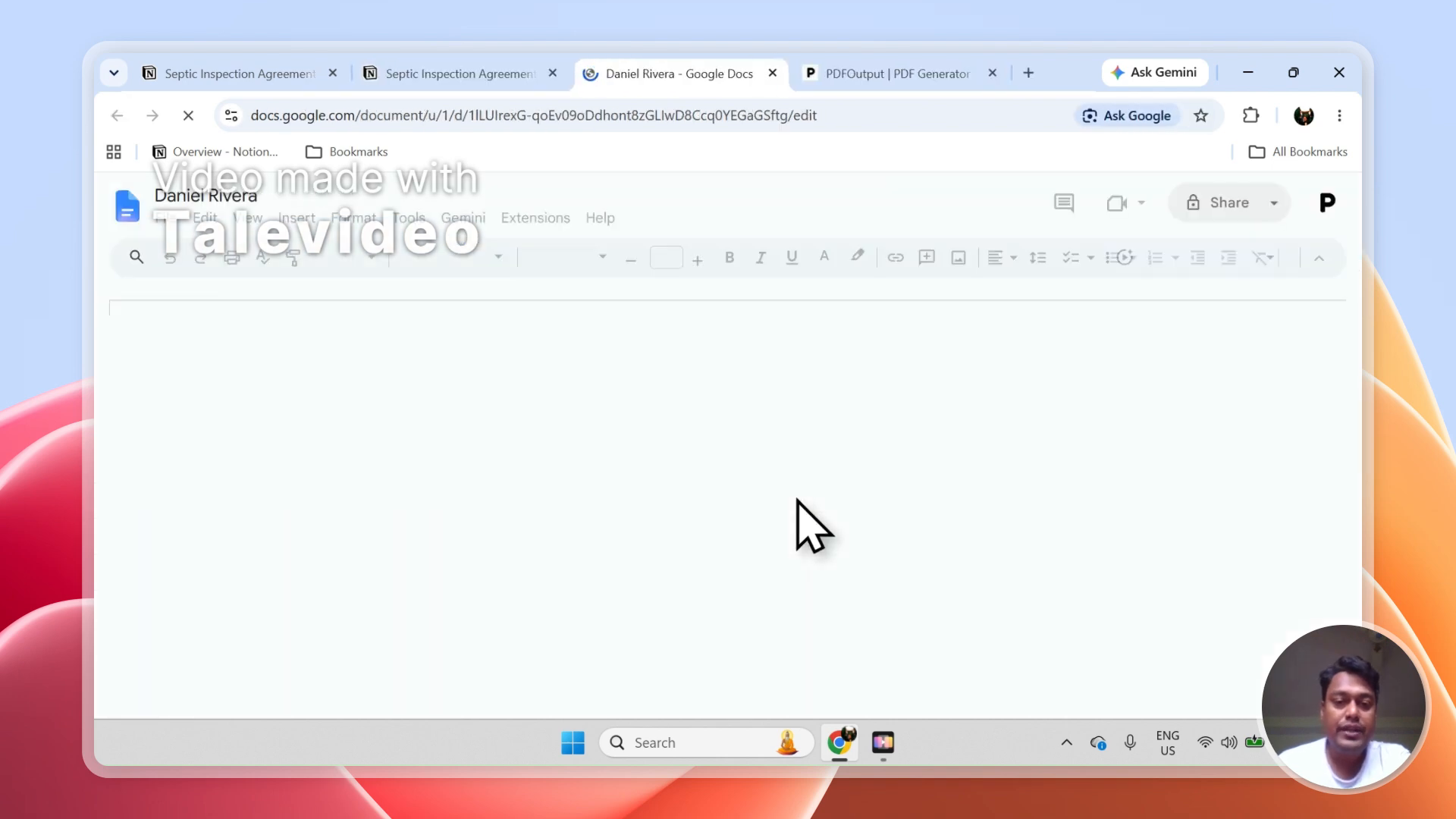
{"action": "left_click_drag", "start_coordinate": [613, 468], "coordinate": [418, 422]}
{"action": "left_click", "coordinate": [466, 461]}
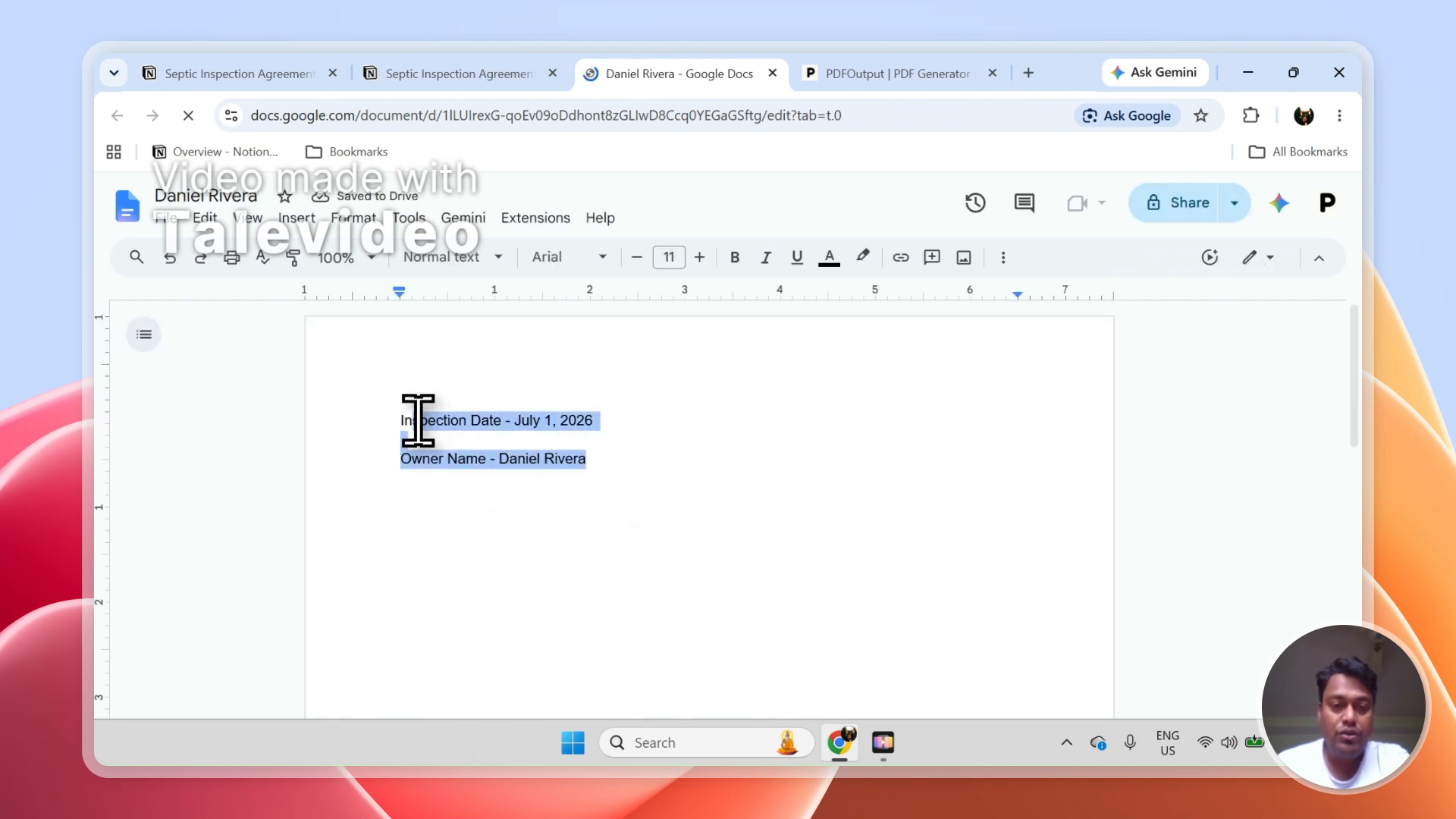
{"action": "left_click", "coordinate": [520, 429]}
{"action": "left_click_drag", "start_coordinate": [540, 422], "coordinate": [595, 417]}
Compare the generated document's inspection date with the first Notion response, and close the document
{"action": "left_click", "coordinate": [459, 73]}
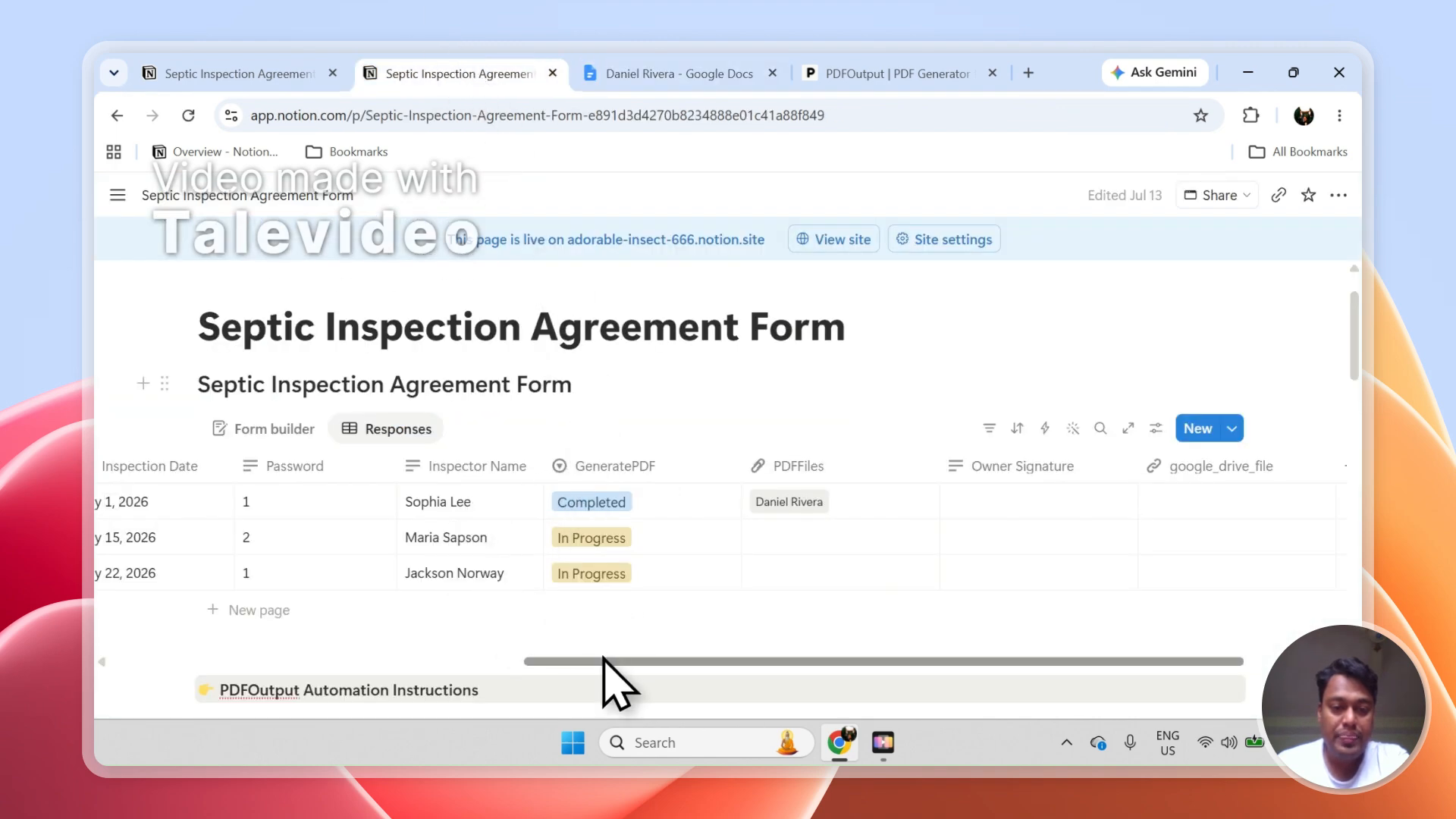
{"action": "left_click_drag", "start_coordinate": [611, 661], "coordinate": [488, 661]}
{"action": "left_click", "coordinate": [650, 73]}
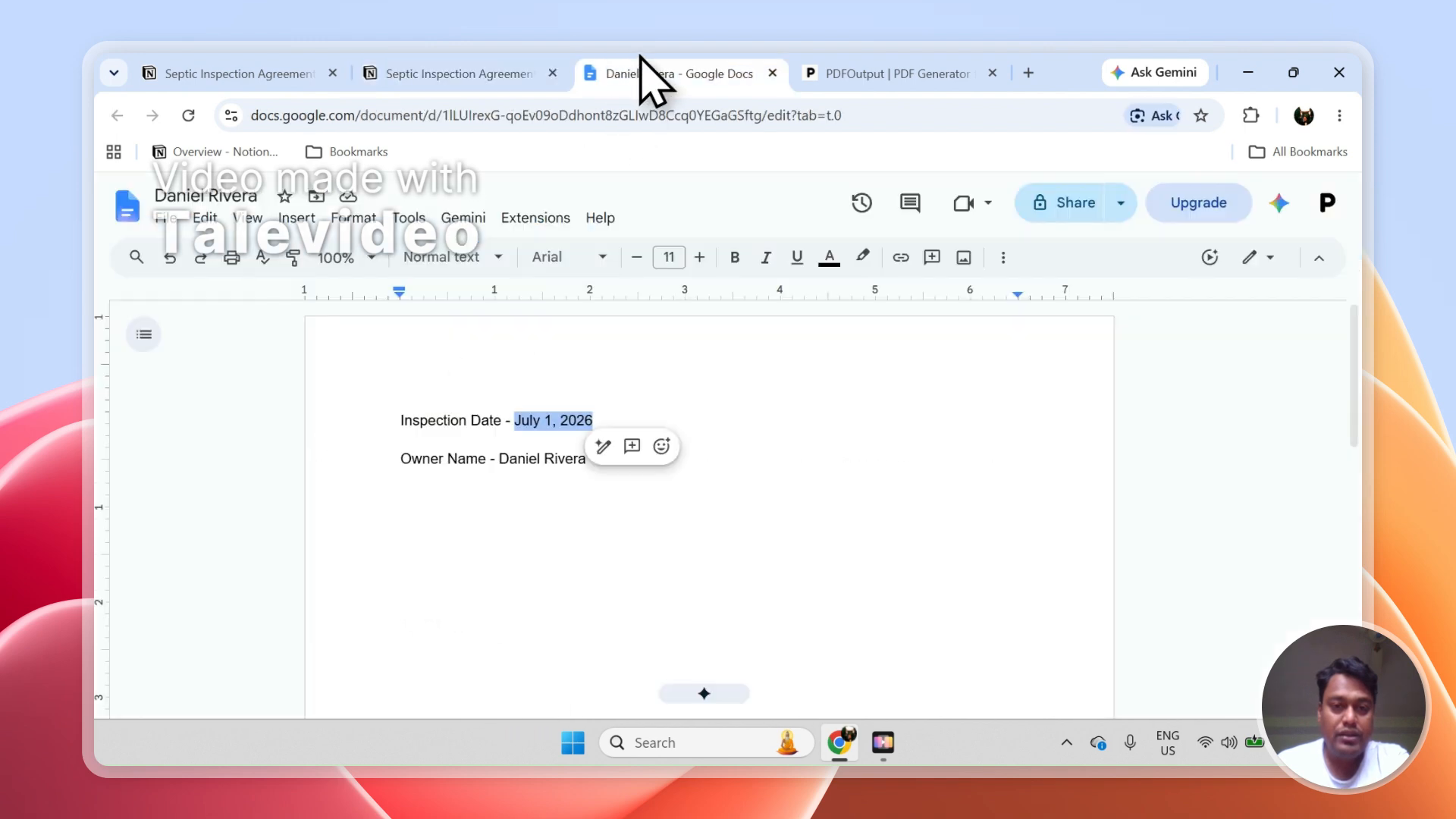
{"action": "left_click", "coordinate": [432, 73]}
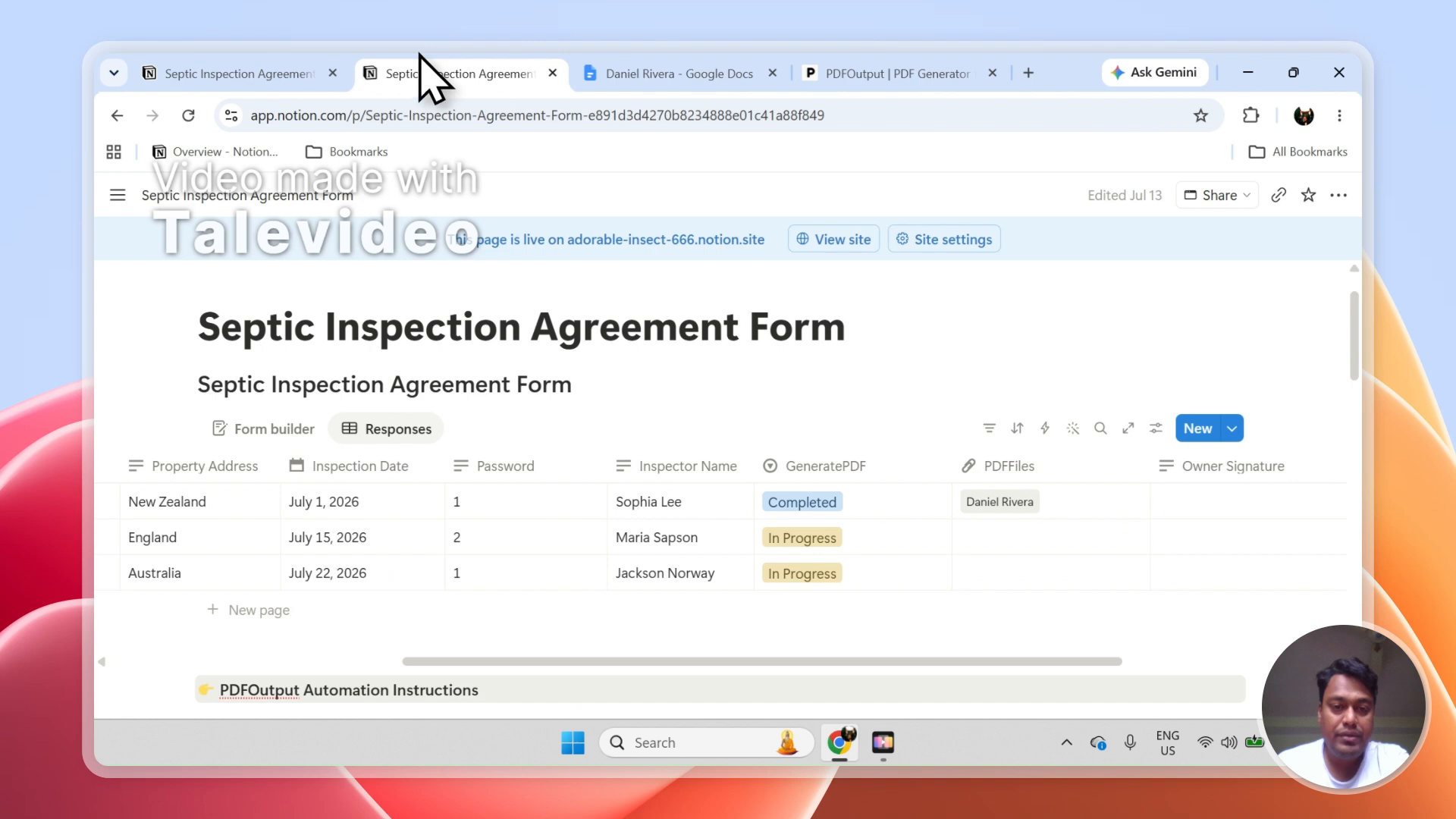
{"action": "left_click", "coordinate": [599, 73]}
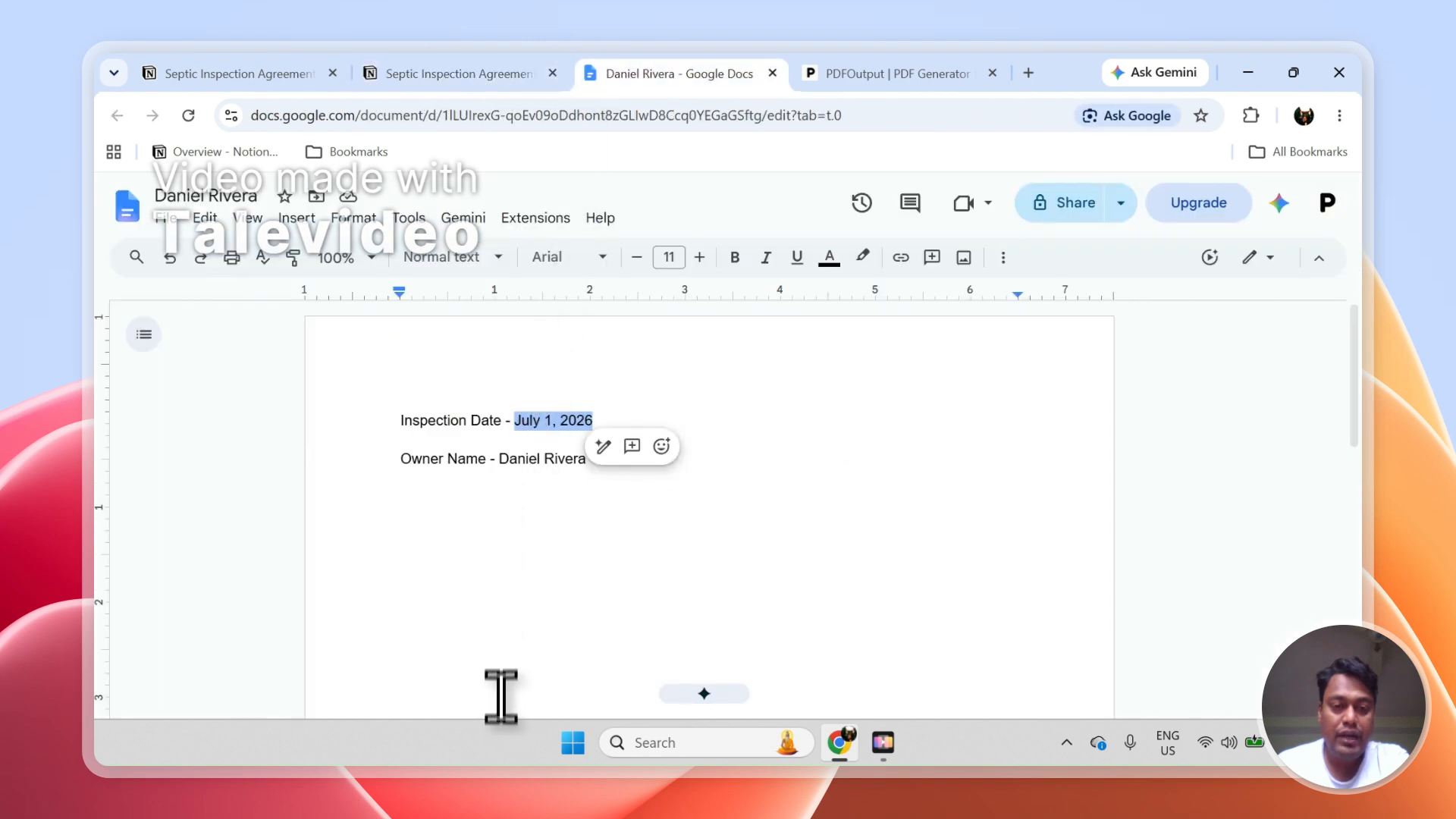
{"action": "left_click", "coordinate": [500, 73]}
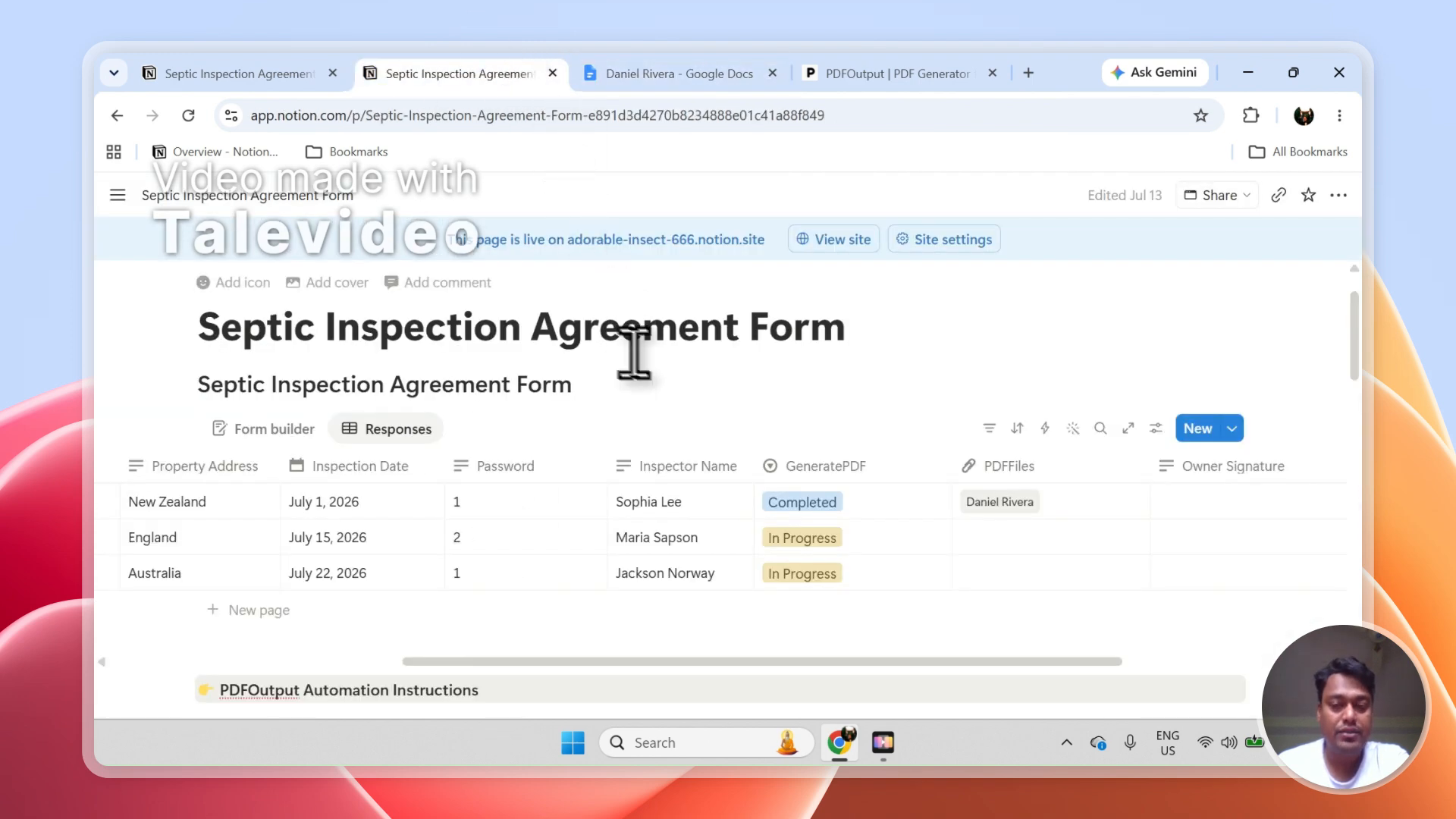
{"action": "left_click", "coordinate": [692, 76]}
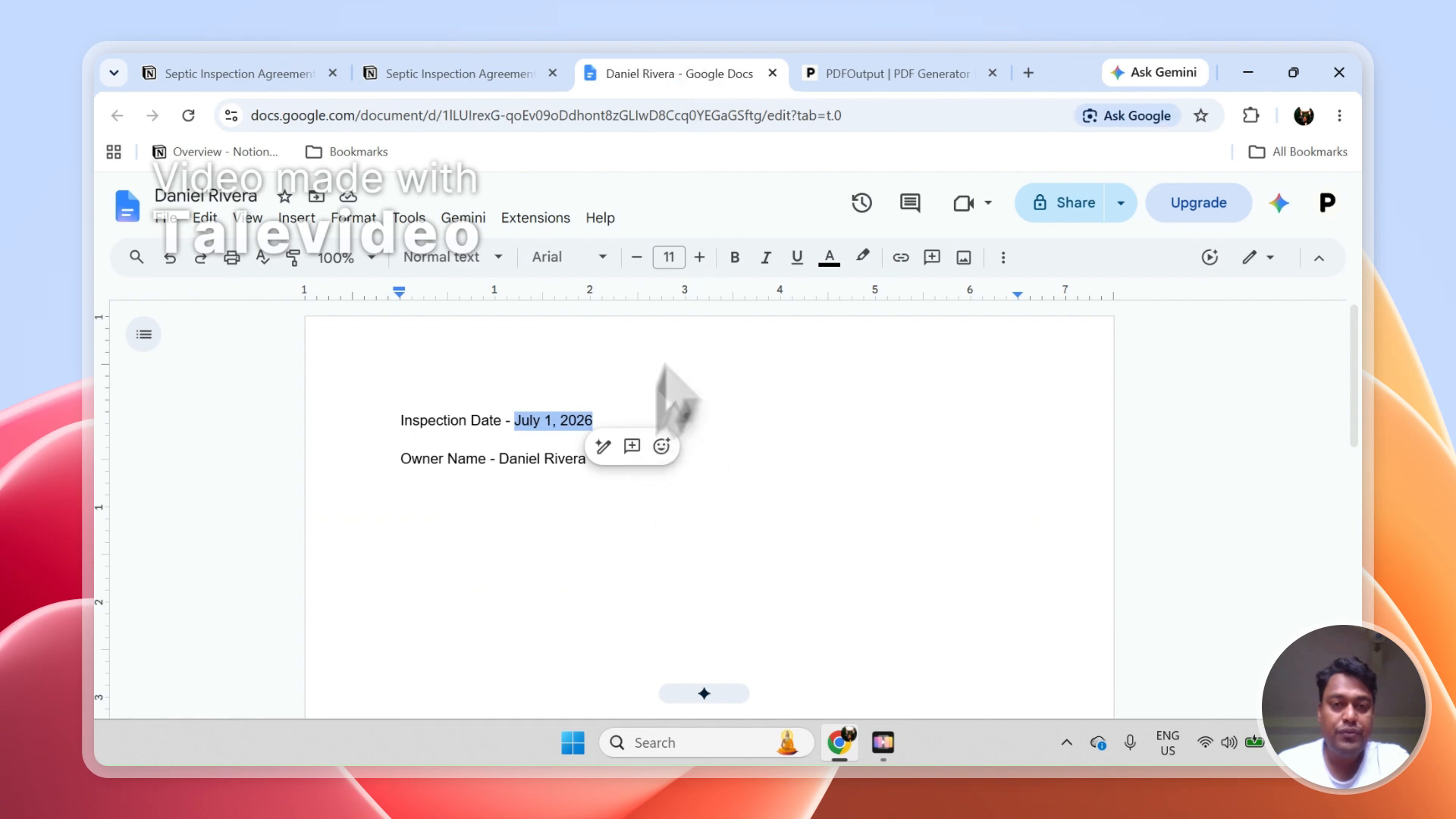
{"action": "left_click", "coordinate": [773, 73]}
Set up the automation from PDFOutput's preview page, close the Notion button guide, and return to the automation dashboard
{"action": "left_click", "coordinate": [725, 73]}
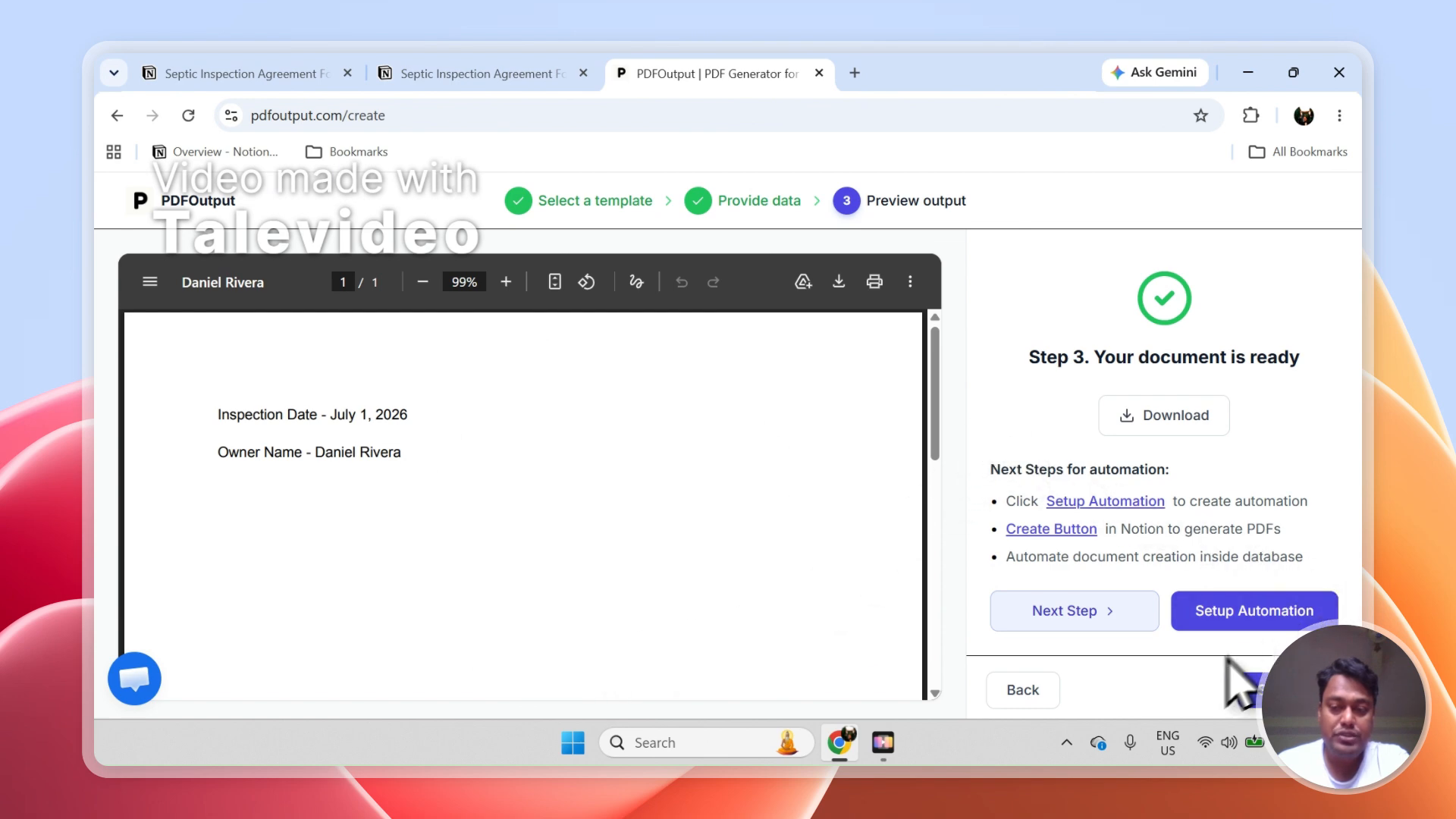
{"action": "left_click", "coordinate": [1240, 621]}
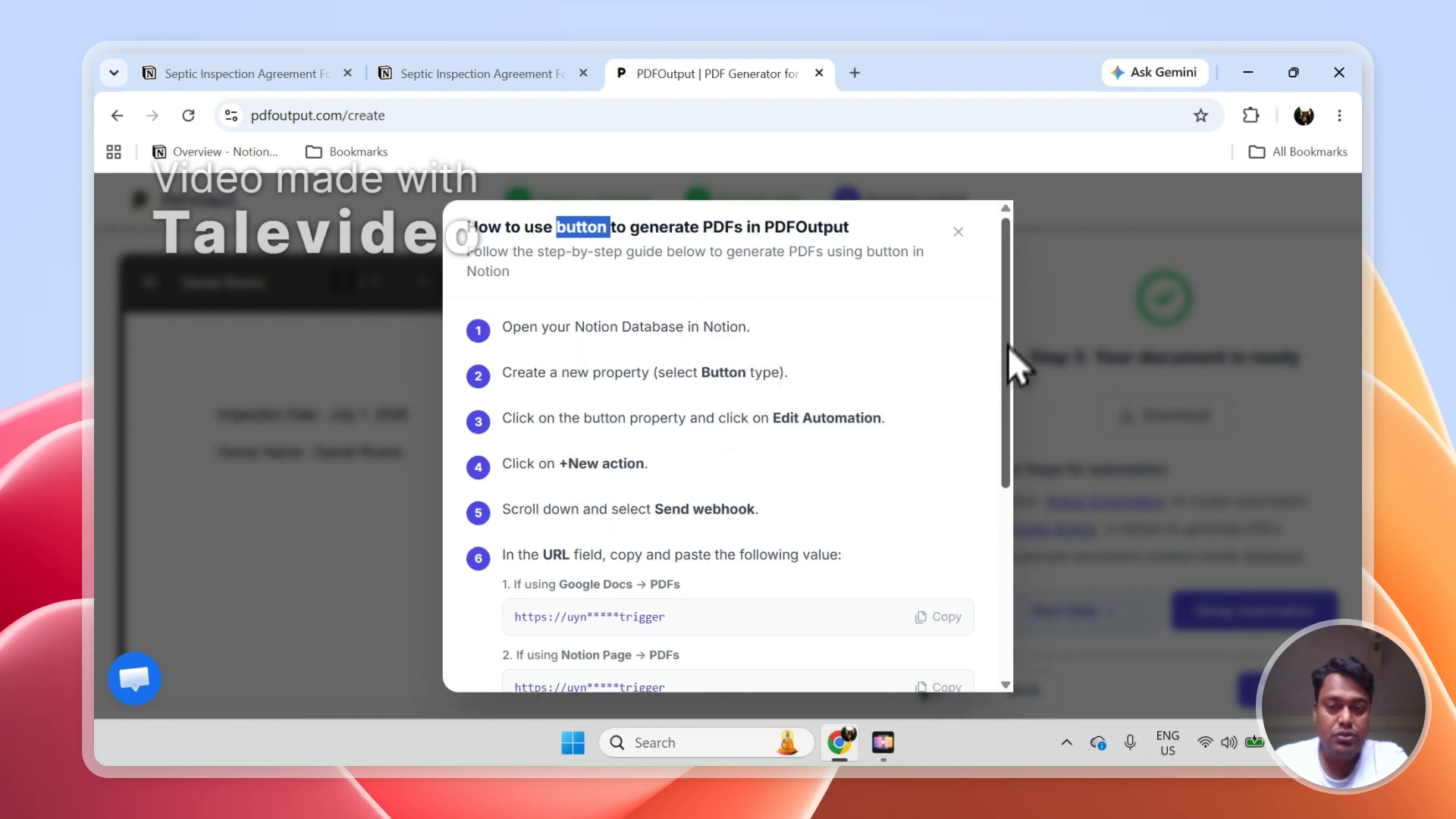
{"action": "mouse_move", "coordinate": [1007, 346]}
{"action": "left_mouse_down"}
{"action": "mouse_move", "coordinate": [1008, 617]}
{"action": "mouse_move", "coordinate": [1007, 367]}
{"action": "left_mouse_up"}
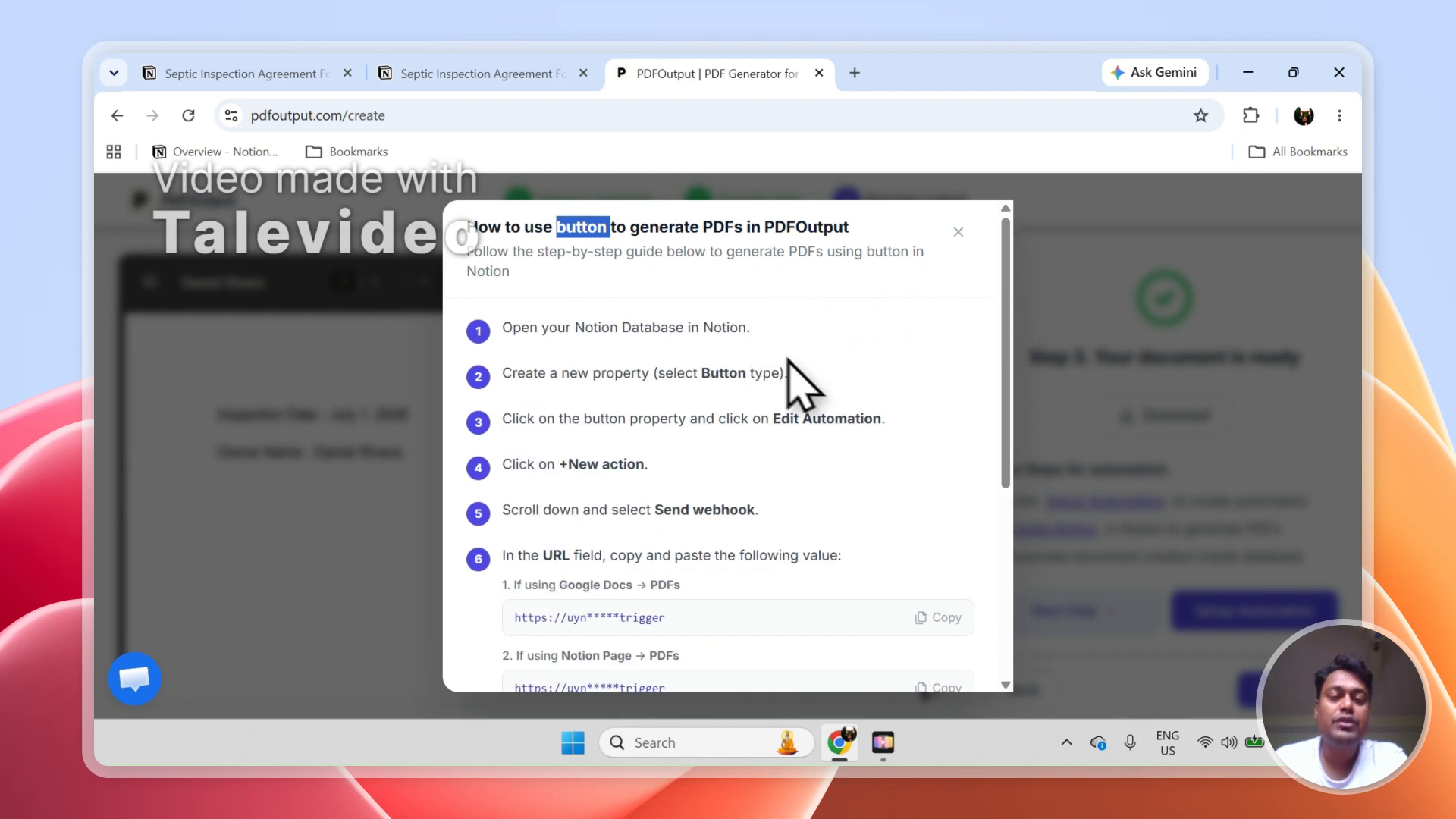
{"action": "left_click", "coordinate": [958, 231]}
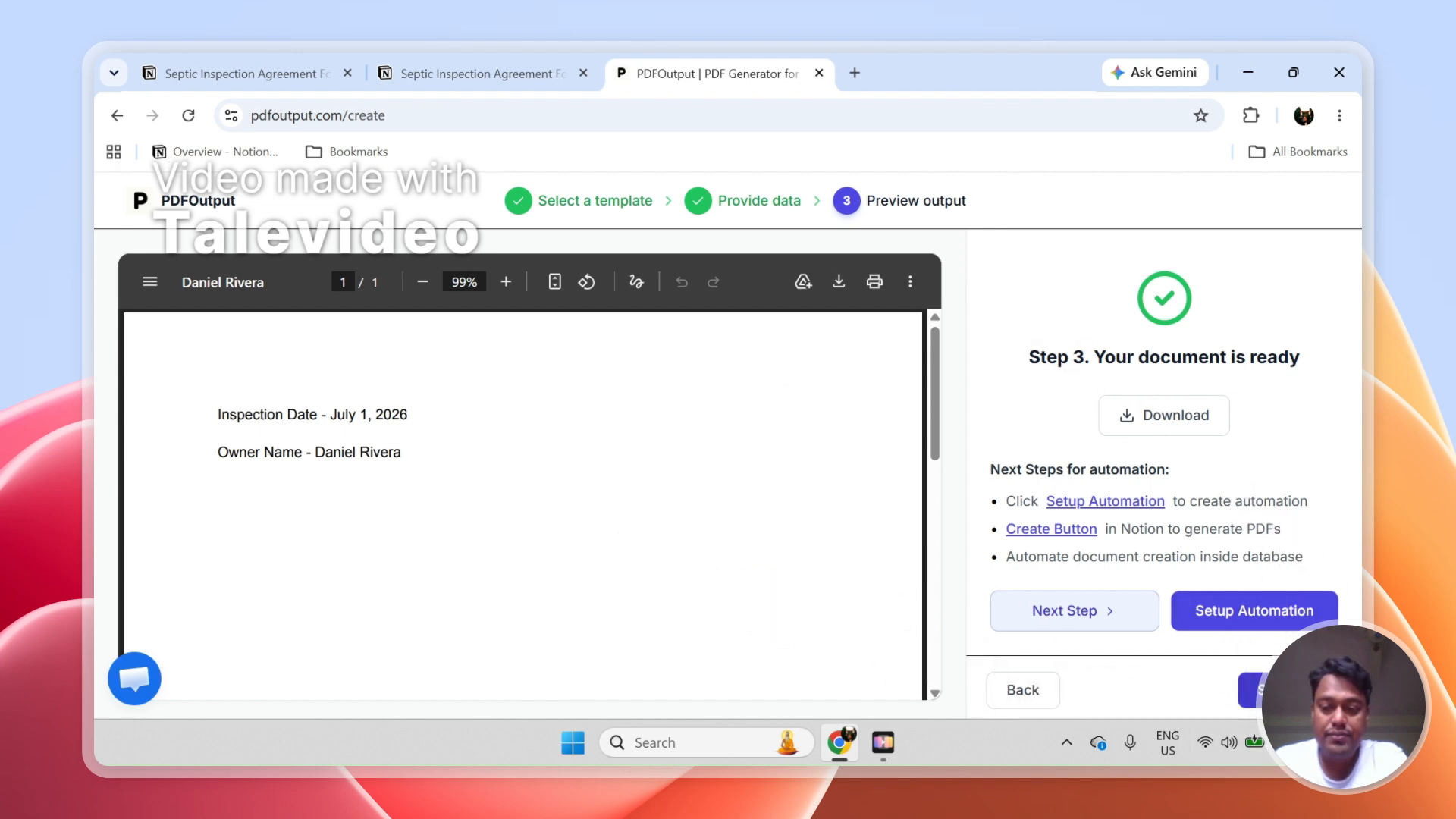
{"action": "left_click", "coordinate": [1259, 690]}
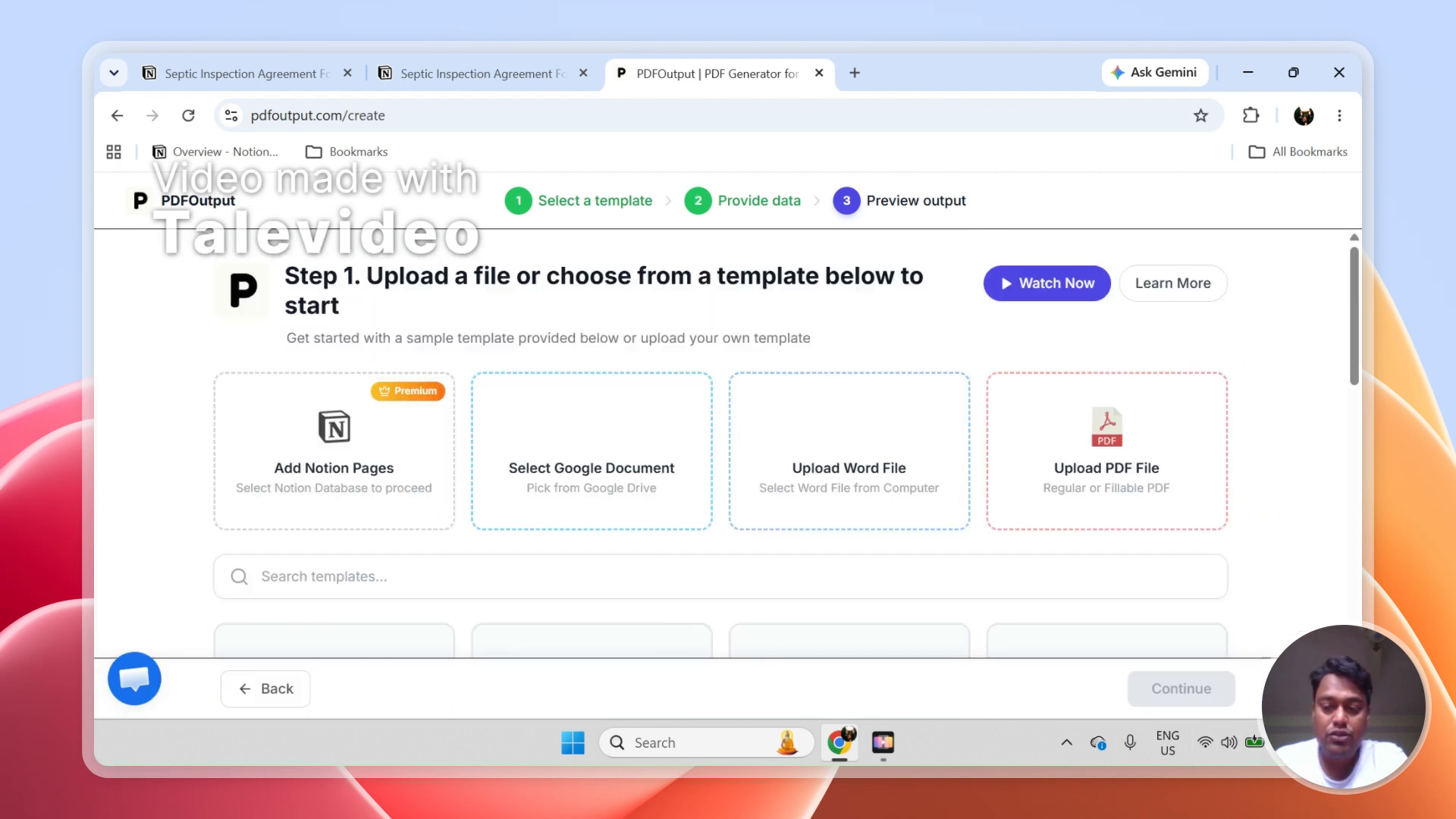
{"action": "left_click", "coordinate": [285, 692]}
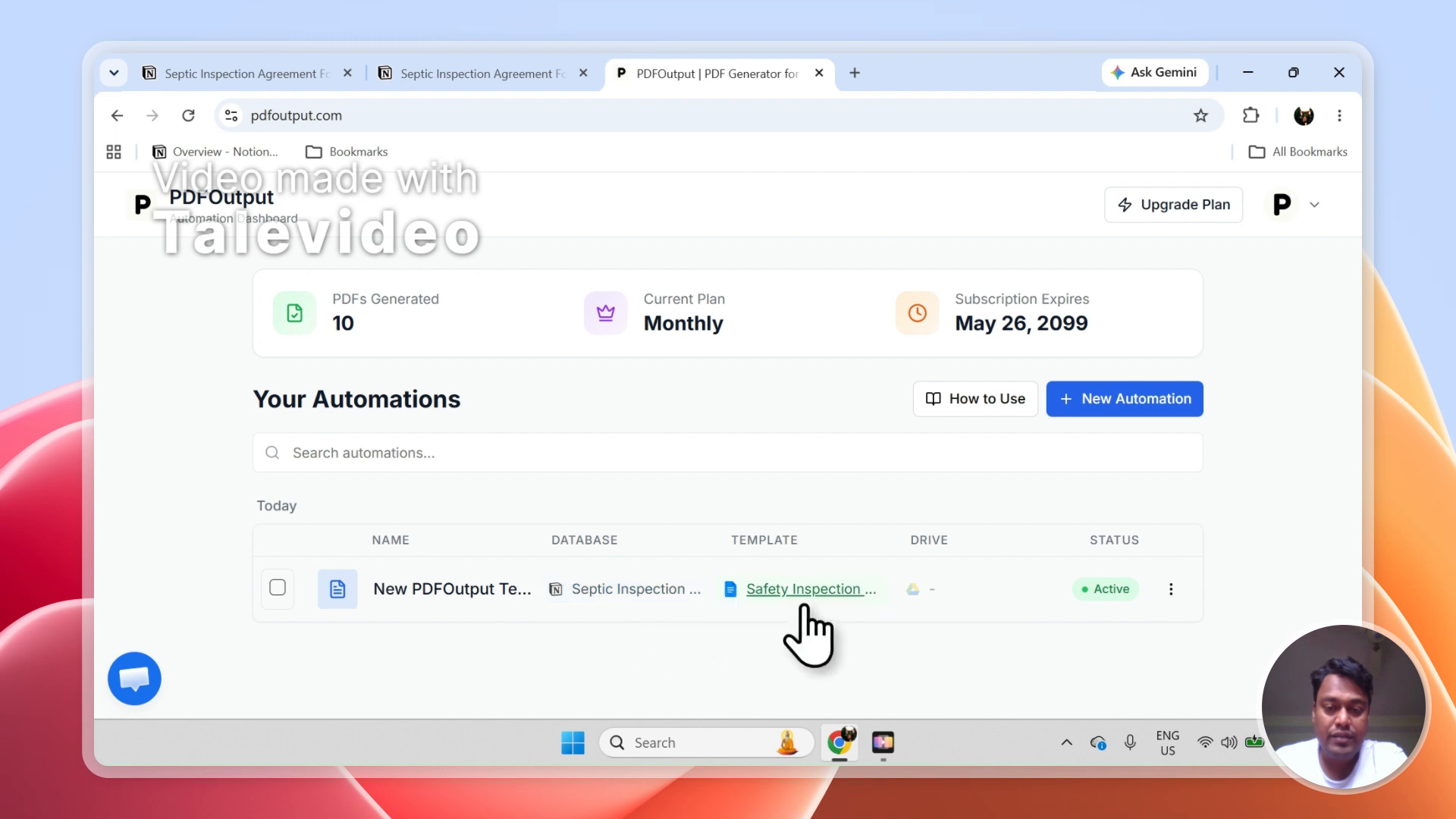
Set GeneratePDF to Ready to Generate for the England and Australia responses in Notion
{"action": "left_click", "coordinate": [464, 66]}
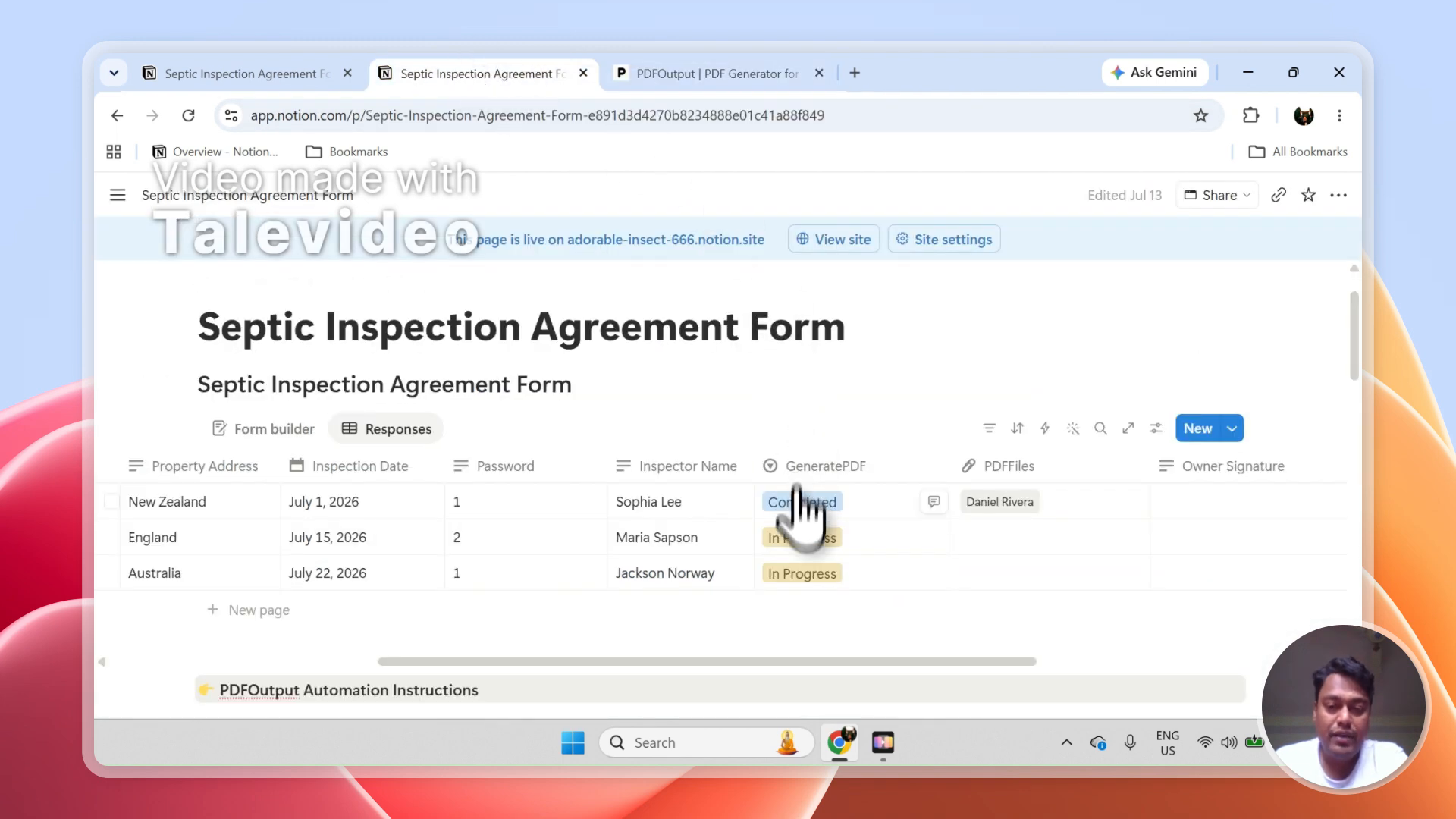
{"action": "left_click", "coordinate": [797, 537]}
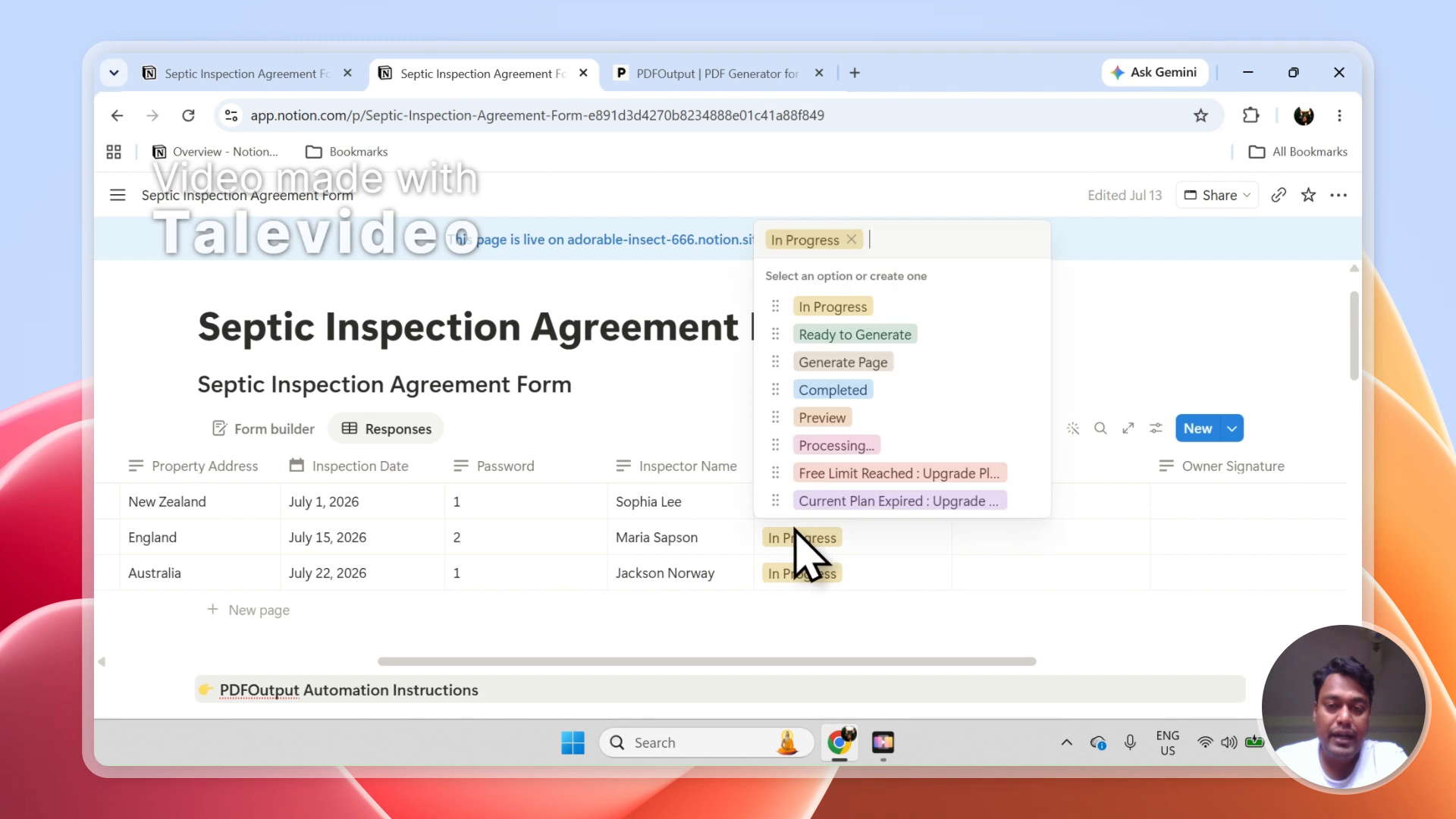
{"action": "left_click", "coordinate": [835, 337]}
{"action": "left_click", "coordinate": [829, 574]}
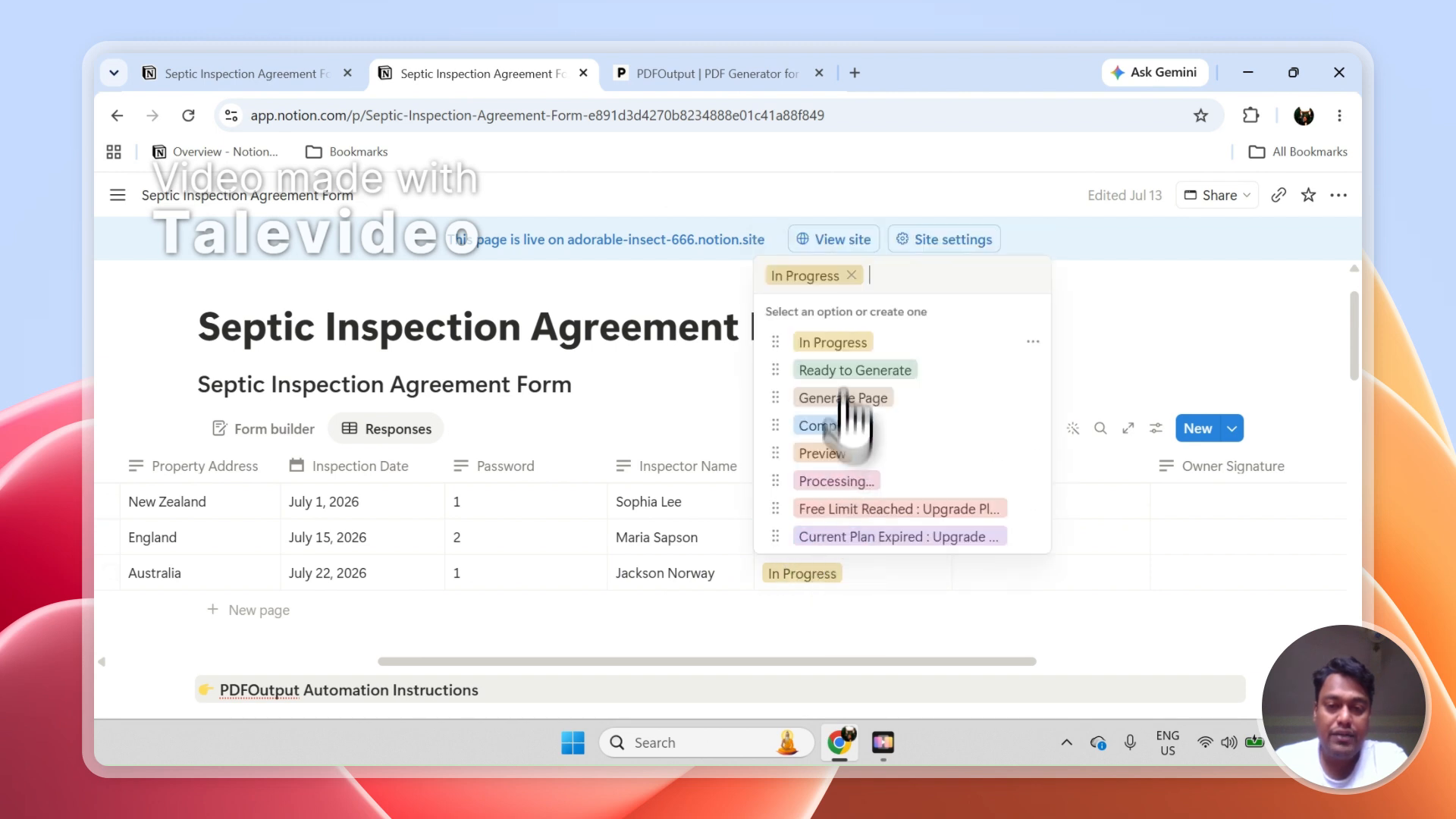
{"action": "left_click", "coordinate": [837, 371]}
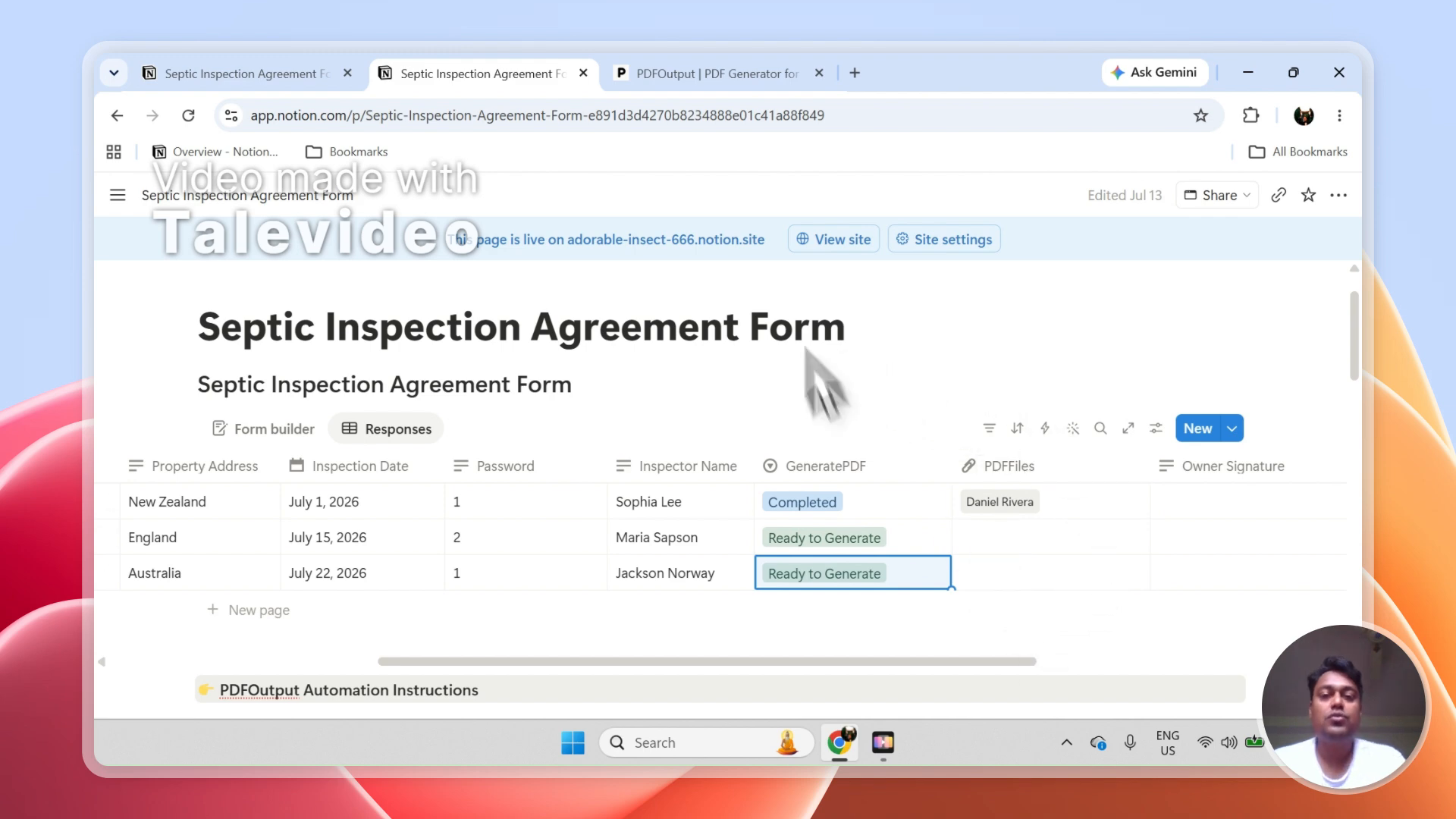
Check the PDFOutput automation dashboard and the public Notion form, and open the generated PDF of the England response
{"action": "left_click", "coordinate": [698, 69]}
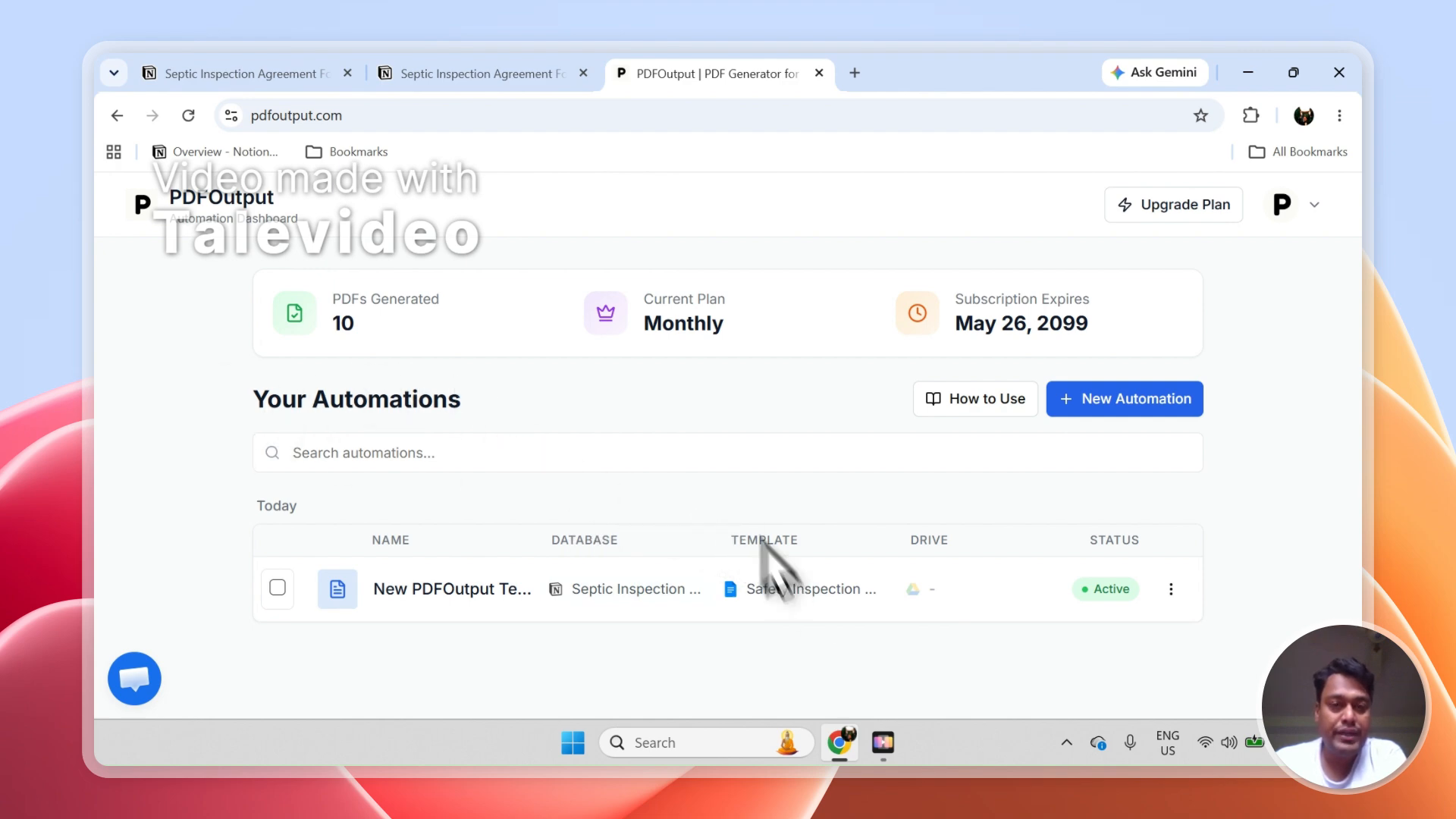
{"action": "left_click", "coordinate": [454, 64]}
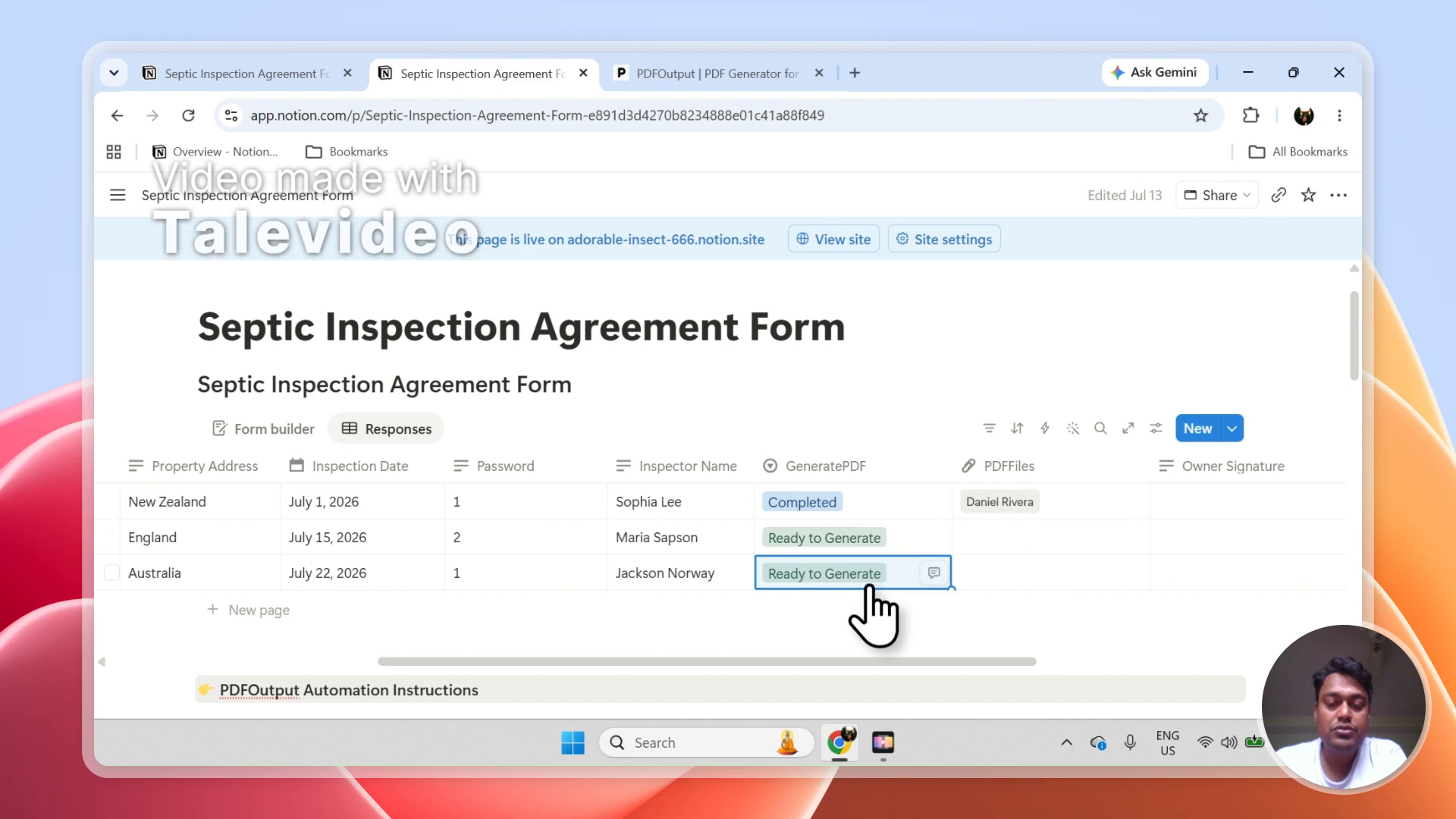
{"action": "left_click", "coordinate": [255, 70]}
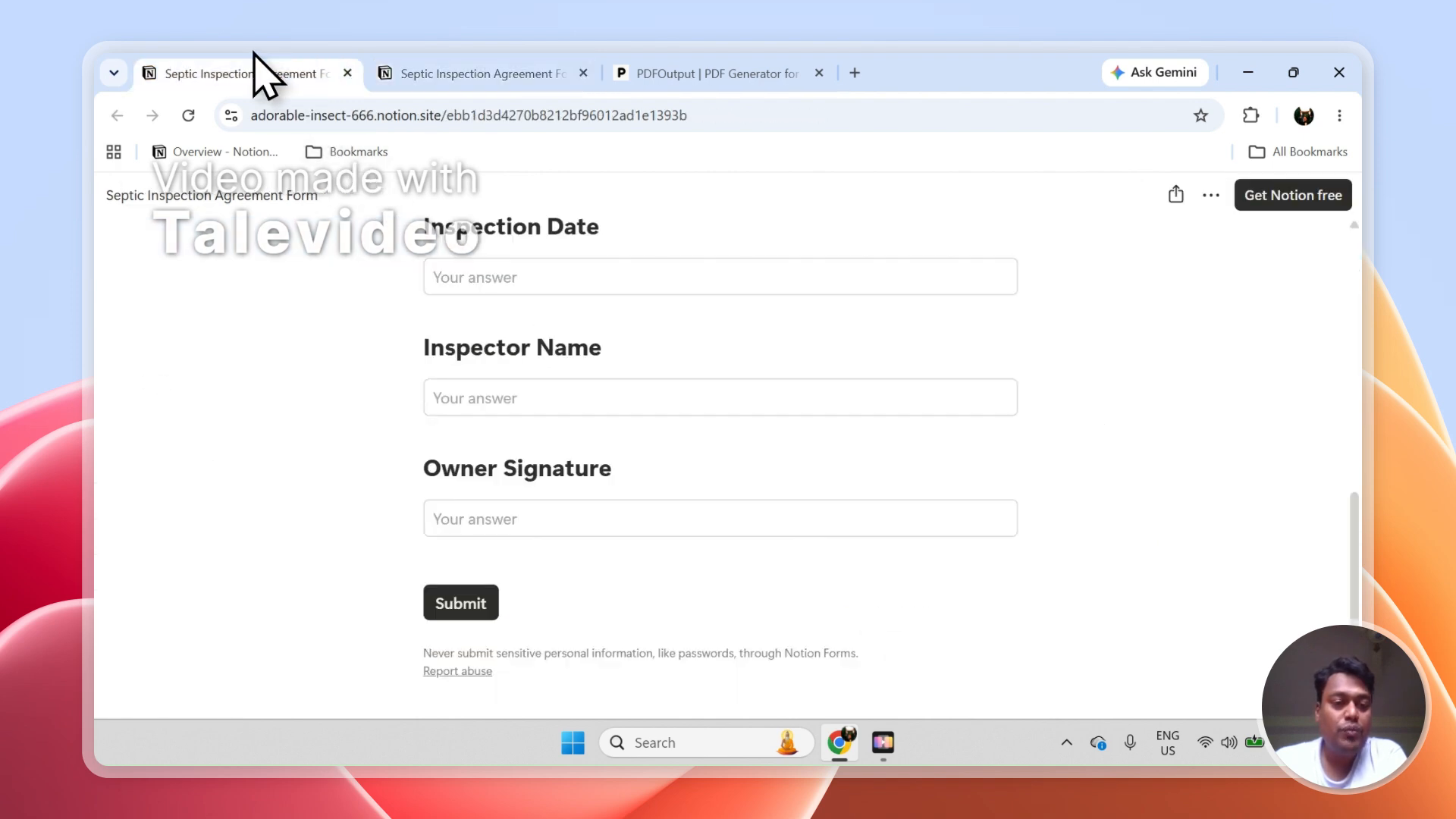
{"action": "left_click", "coordinate": [481, 70]}
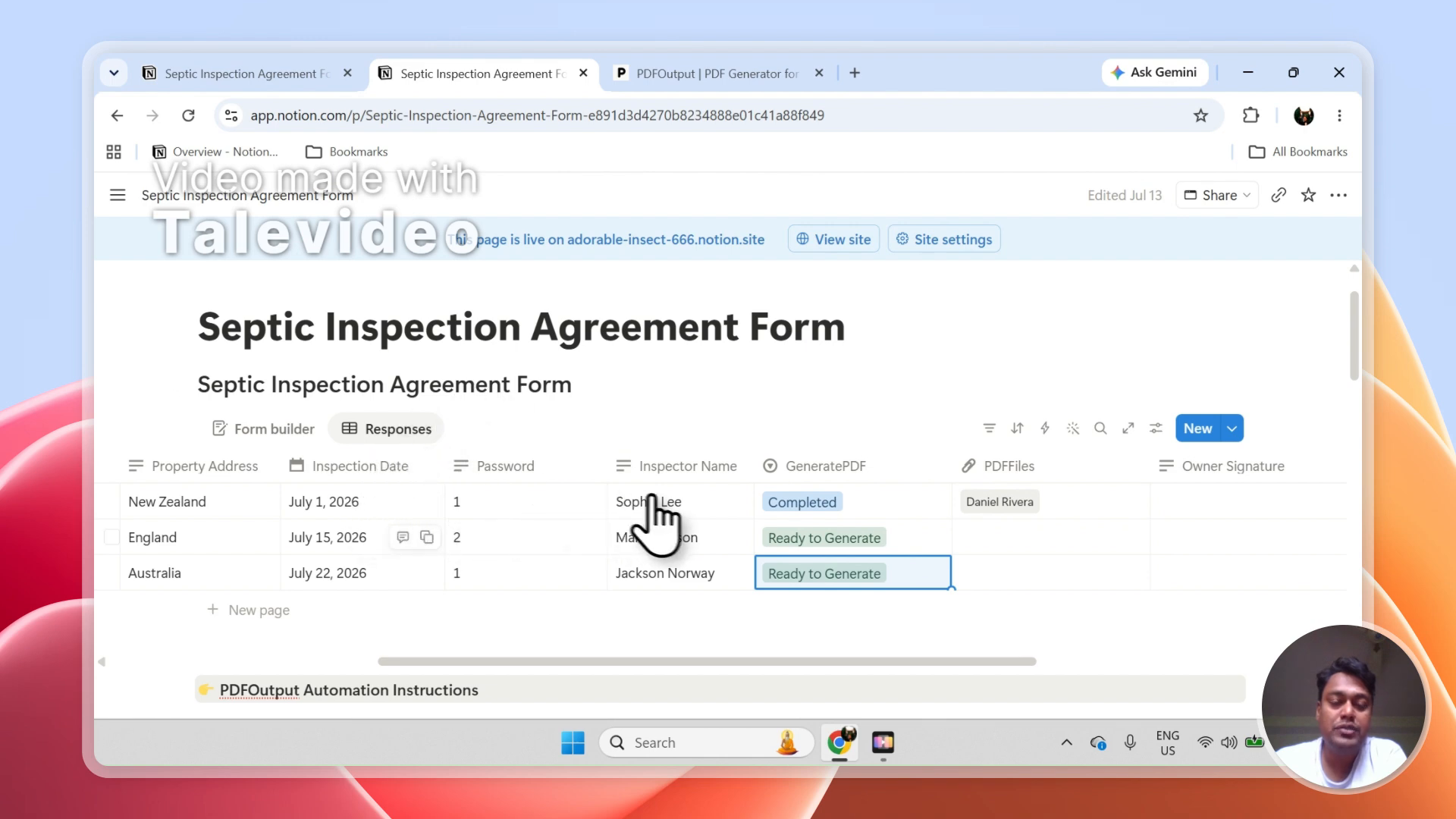
{"action": "left_click", "coordinate": [216, 72]}
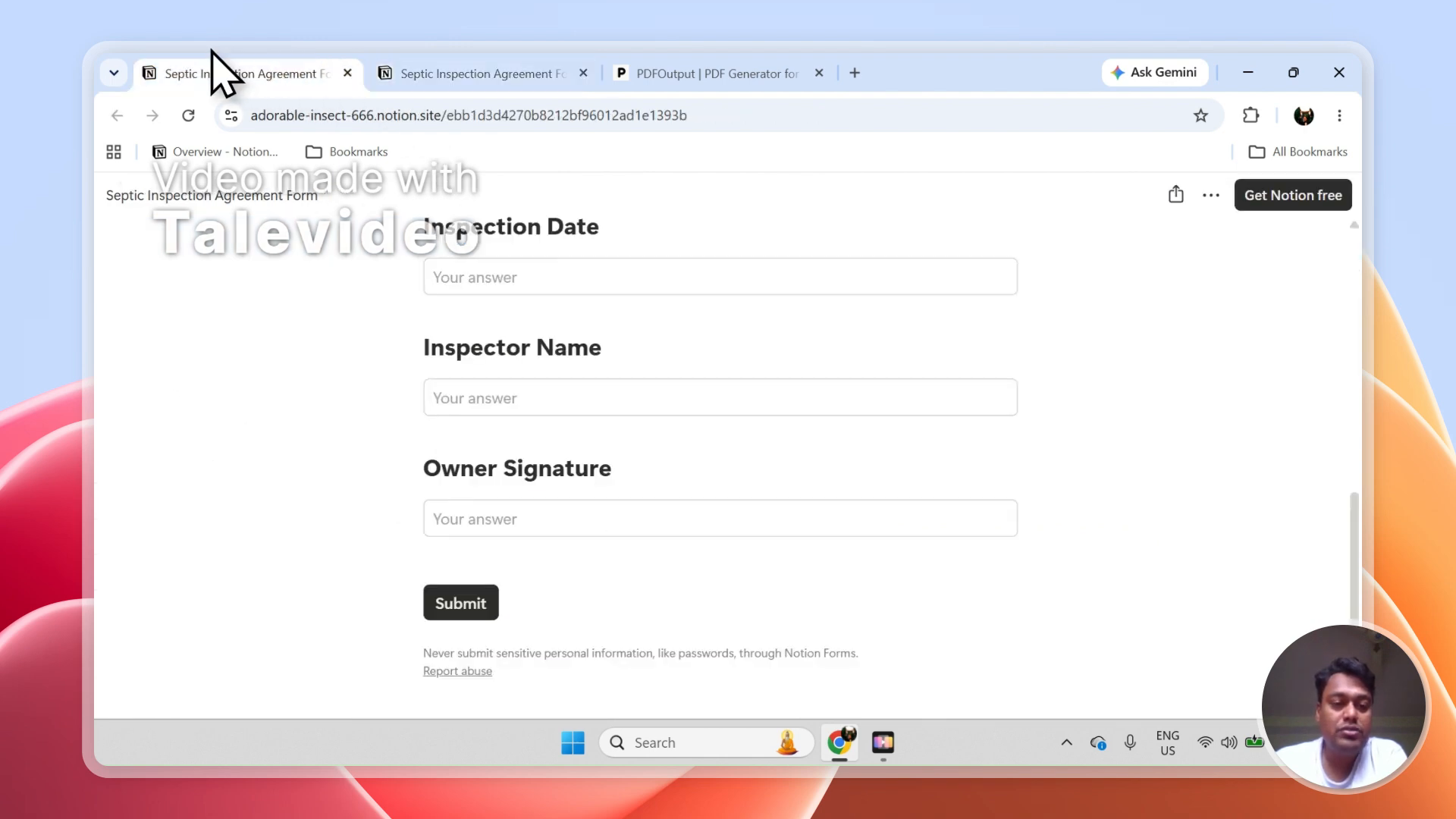
{"action": "left_click", "coordinate": [439, 72]}
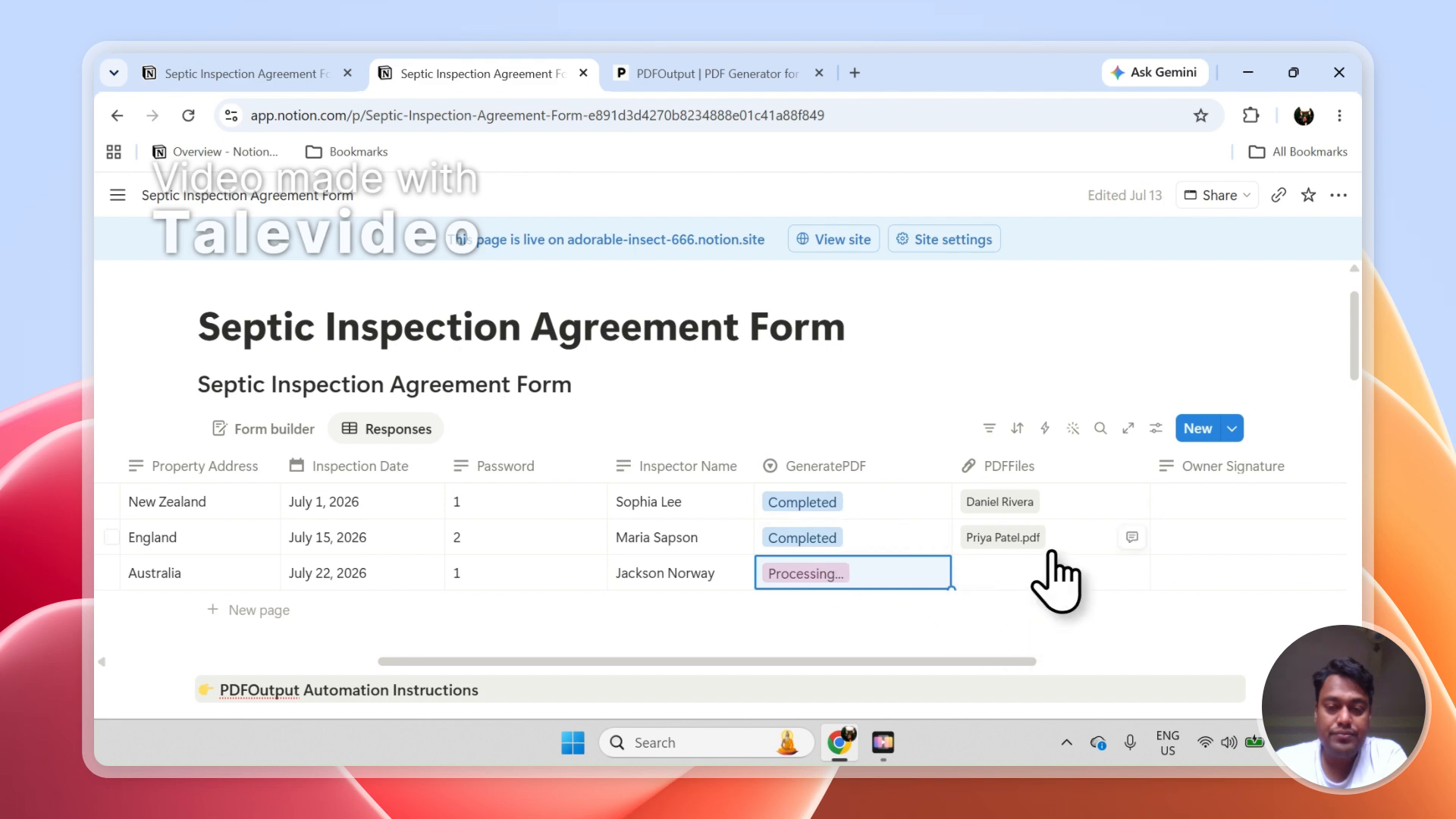
{"action": "left_click", "coordinate": [1011, 539]}
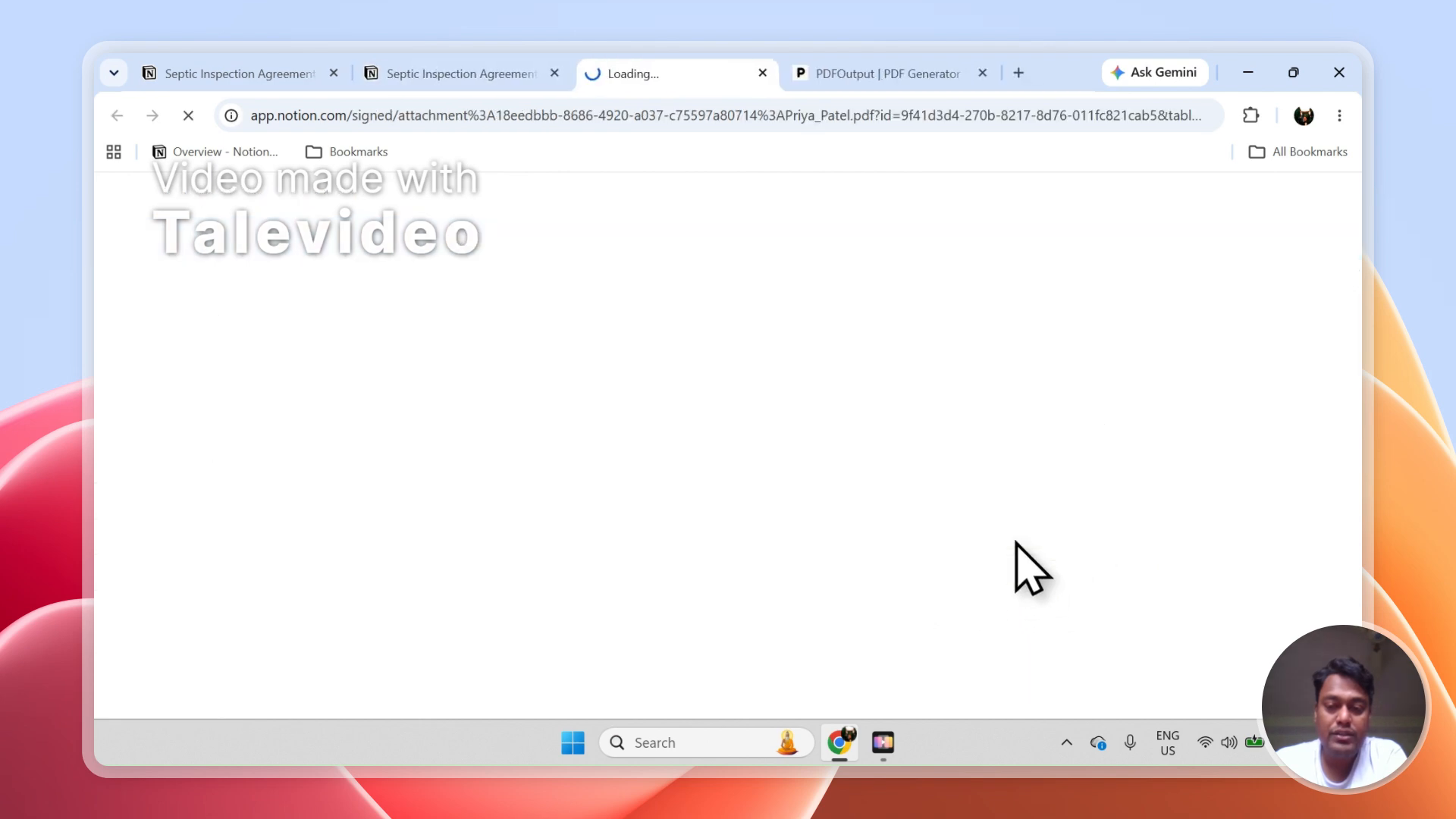
Open the generated PDF of the Australia response and check the inspection date and owner name in the England and Australia PDFs
{"action": "left_click", "coordinate": [502, 62]}
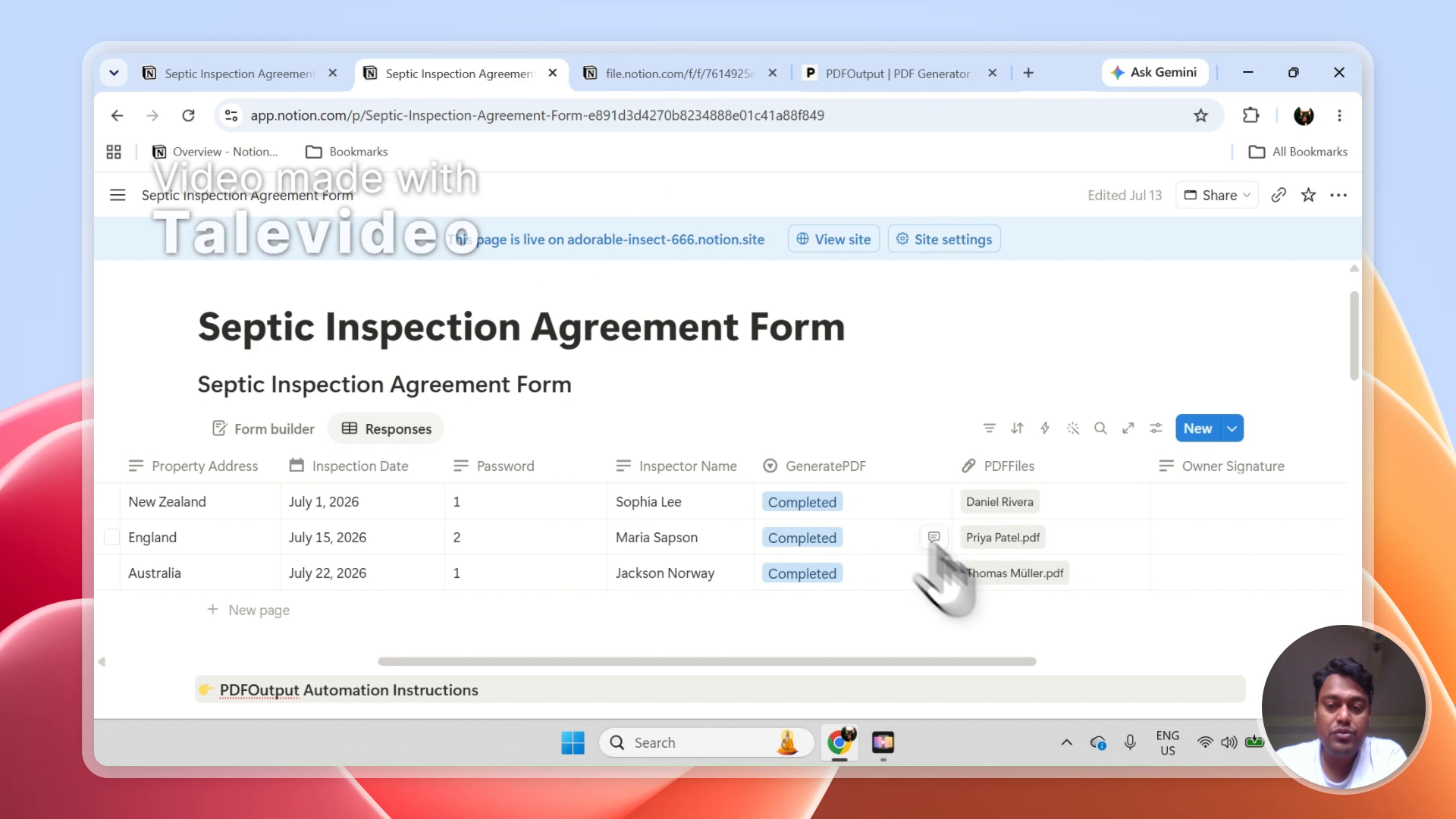
{"action": "left_click", "coordinate": [998, 582]}
{"action": "left_click", "coordinate": [721, 72]}
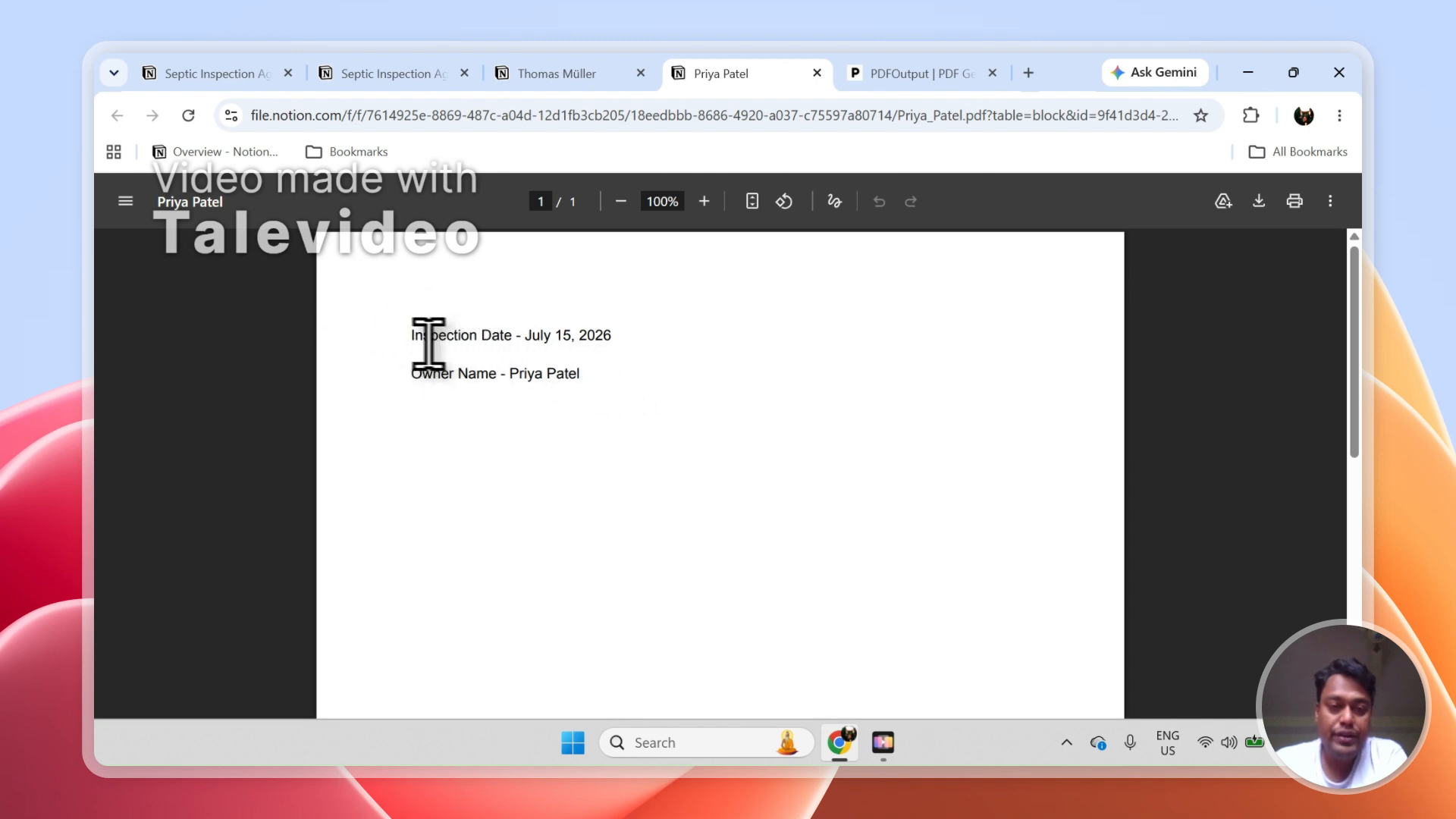
{"action": "left_click_drag", "start_coordinate": [416, 341], "coordinate": [584, 373]}
{"action": "left_click", "coordinate": [553, 72]}
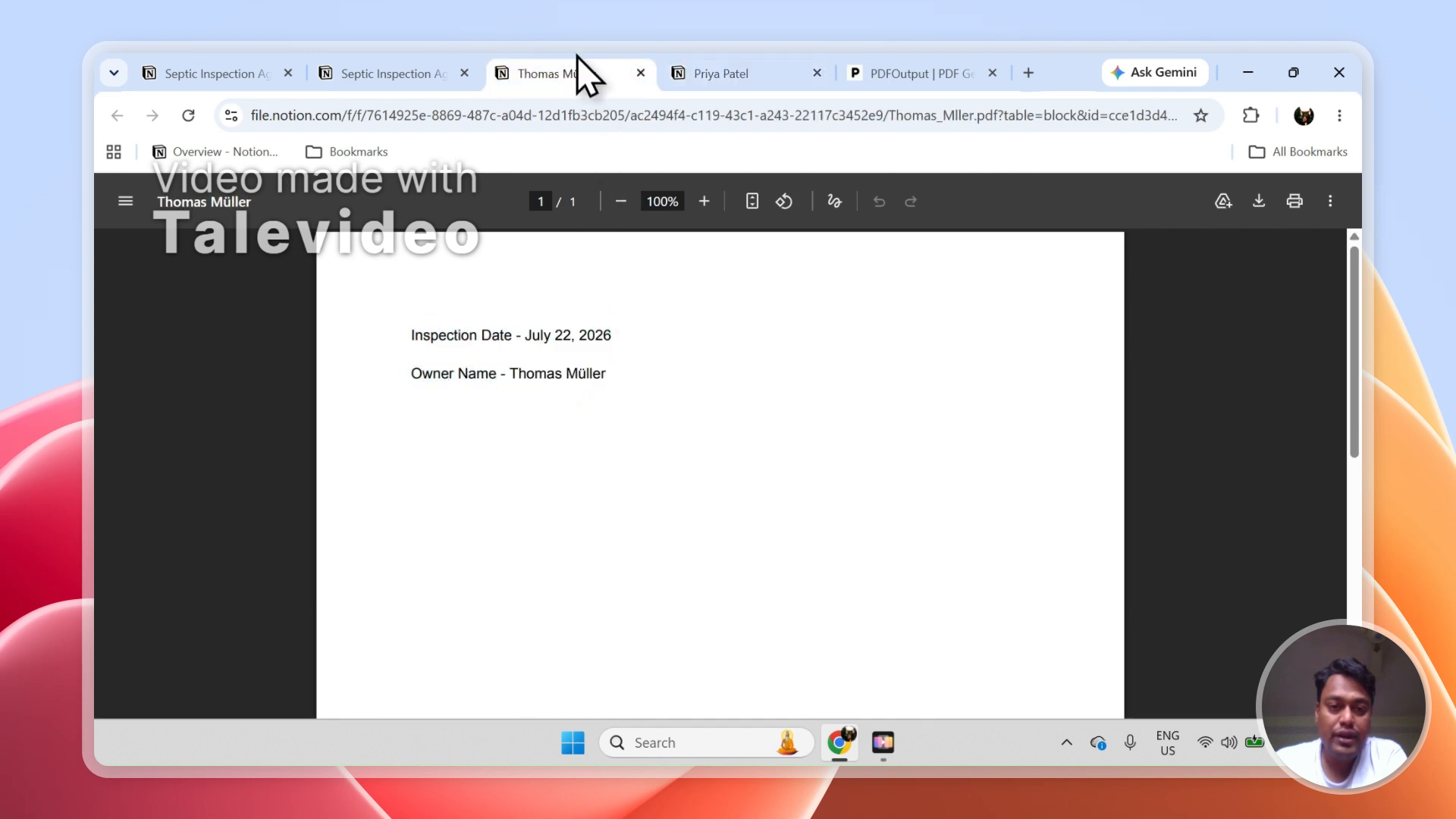
{"action": "left_click_drag", "start_coordinate": [416, 334], "coordinate": [606, 373]}
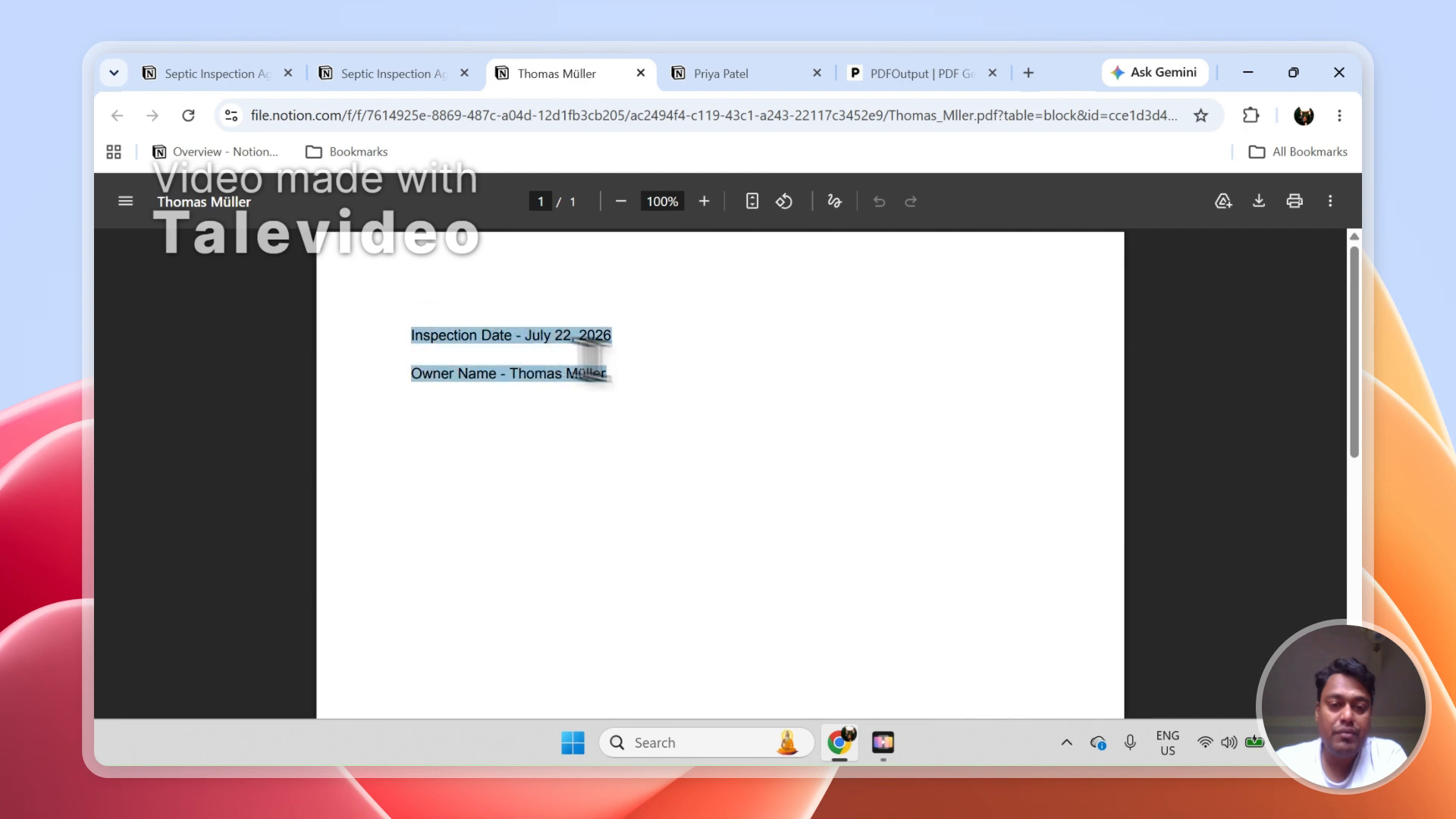
{"action": "left_click", "coordinate": [664, 376]}
{"action": "left_click", "coordinate": [679, 73]}
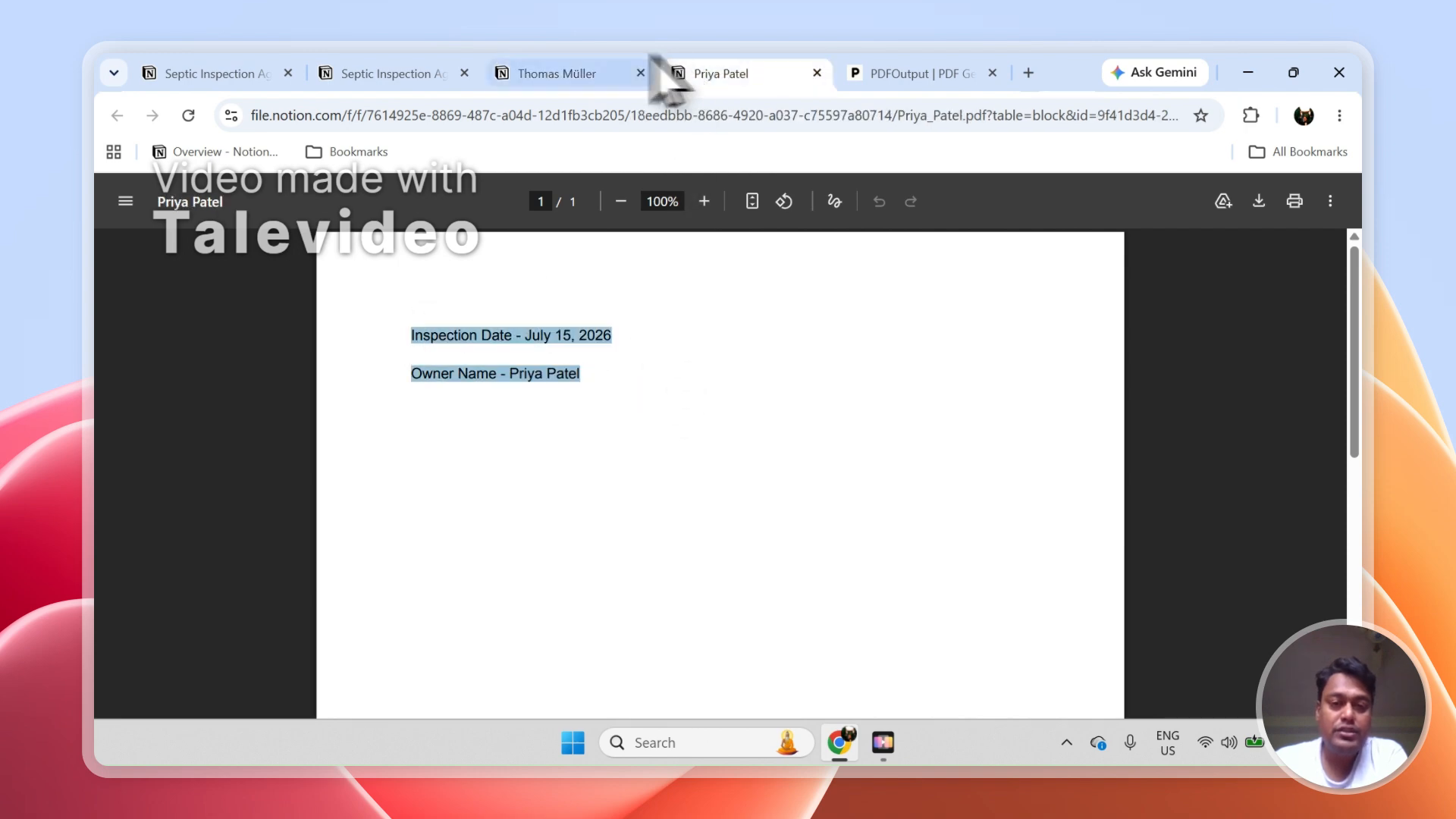
{"action": "left_click", "coordinate": [607, 73]}
{"action": "left_click", "coordinate": [740, 64]}
Go from the PDFOutput dashboard to its public website and browse the Google Doc Templates gallery down to the page footer
{"action": "left_click", "coordinate": [891, 68]}
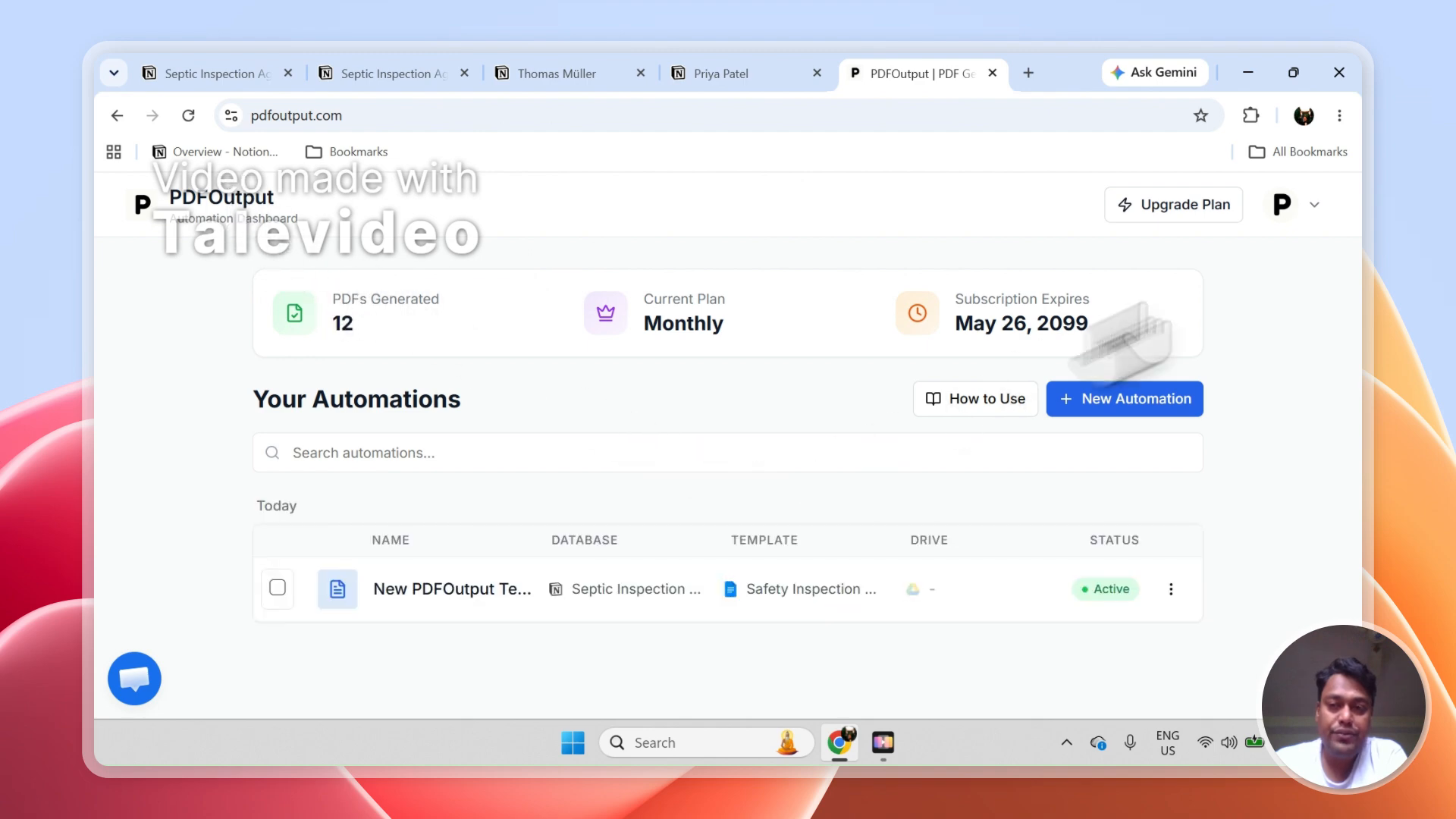
{"action": "left_click", "coordinate": [1309, 213]}
{"action": "left_click", "coordinate": [1179, 455]}
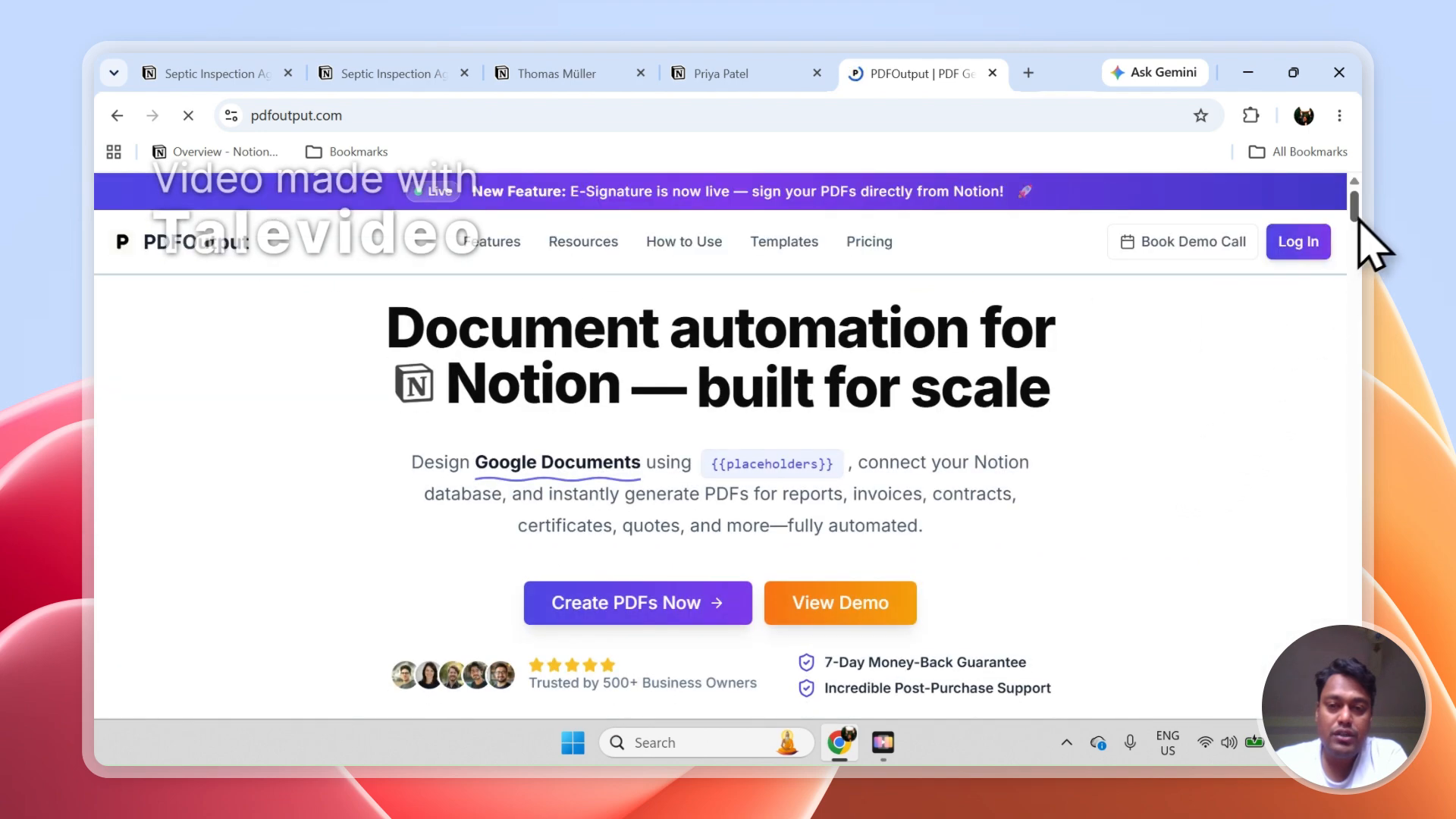
{"action": "left_click", "coordinate": [803, 246]}
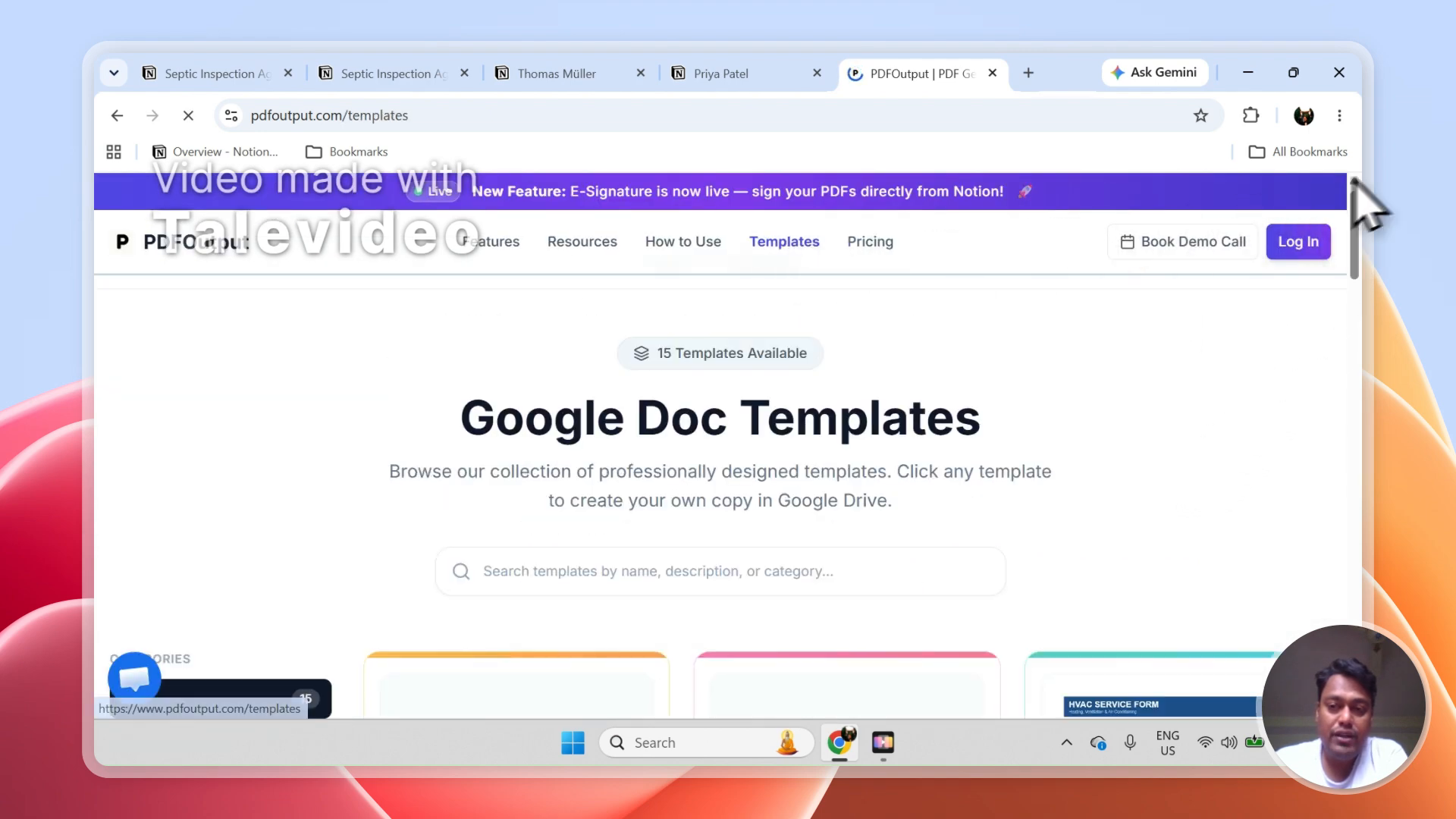
{"action": "left_click_drag", "start_coordinate": [1365, 199], "coordinate": [1363, 537]}
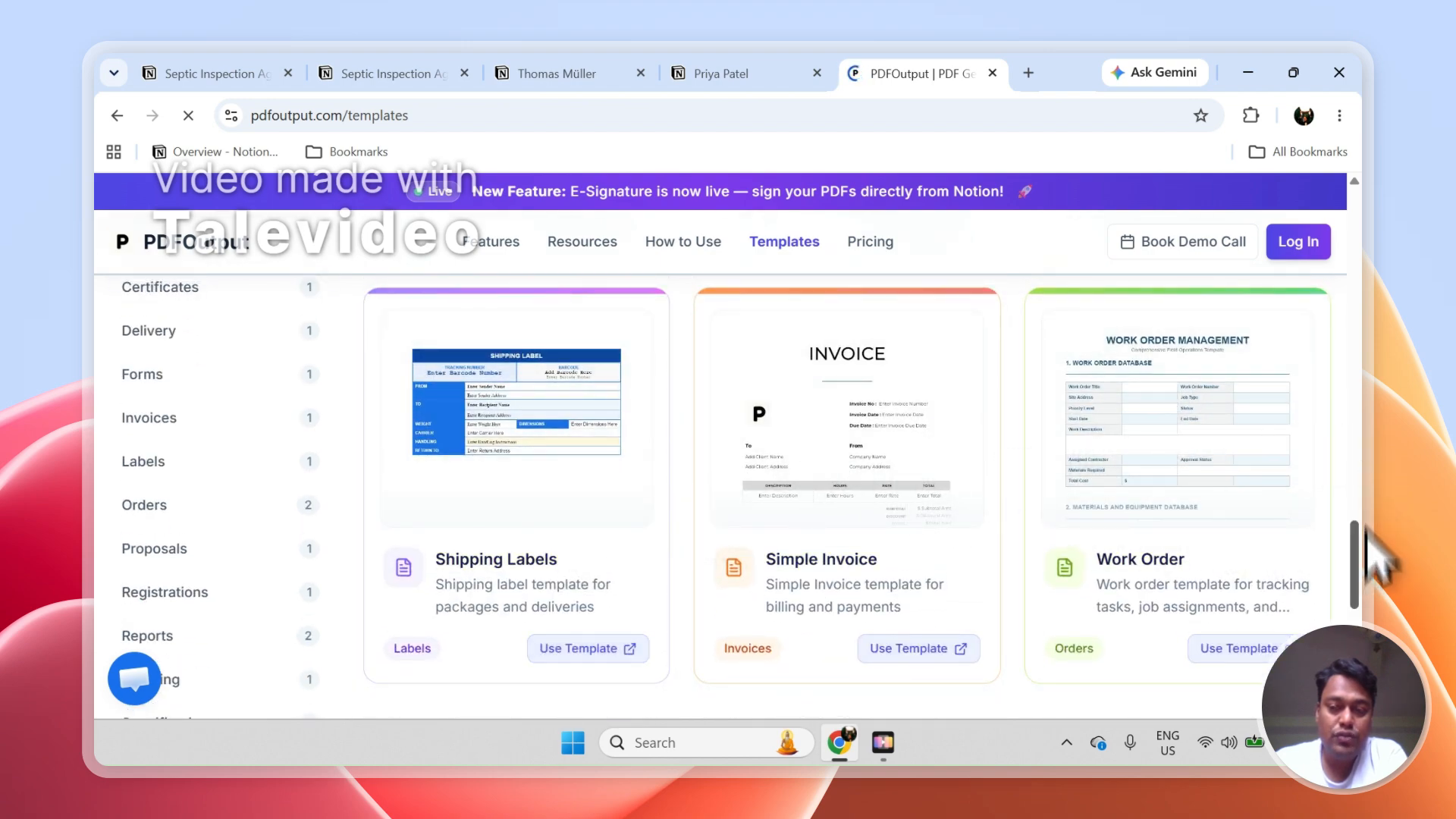
{"action": "left_click_drag", "start_coordinate": [1366, 593], "coordinate": [1363, 645]}
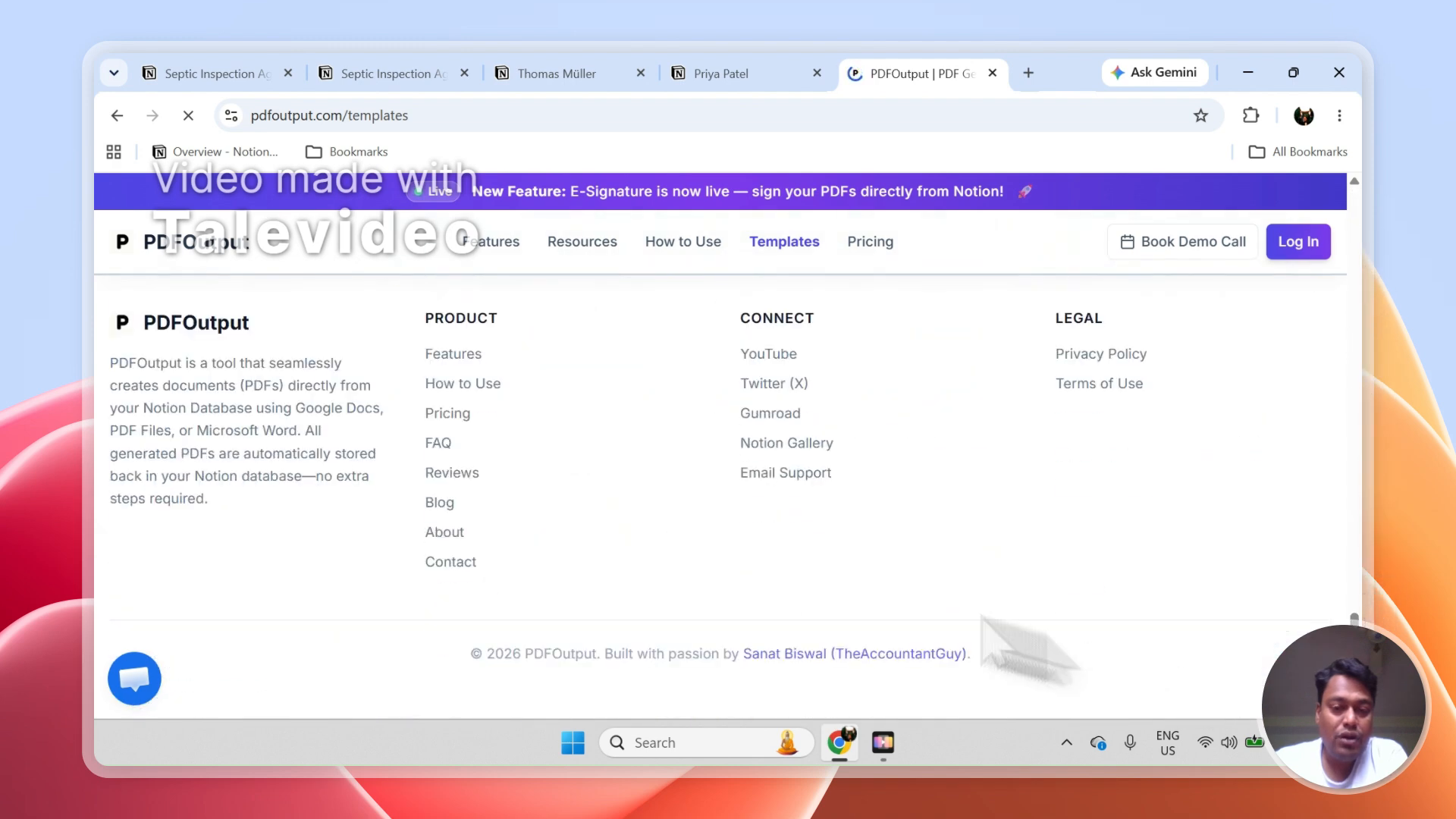
Look over PDFOutput's contact form and support chat, minimize the chat, and return to the Septic Inspection Agreement Form responses in Notion
{"action": "left_click", "coordinate": [446, 562]}
{"action": "left_click_drag", "start_coordinate": [1363, 367], "coordinate": [1365, 470]}
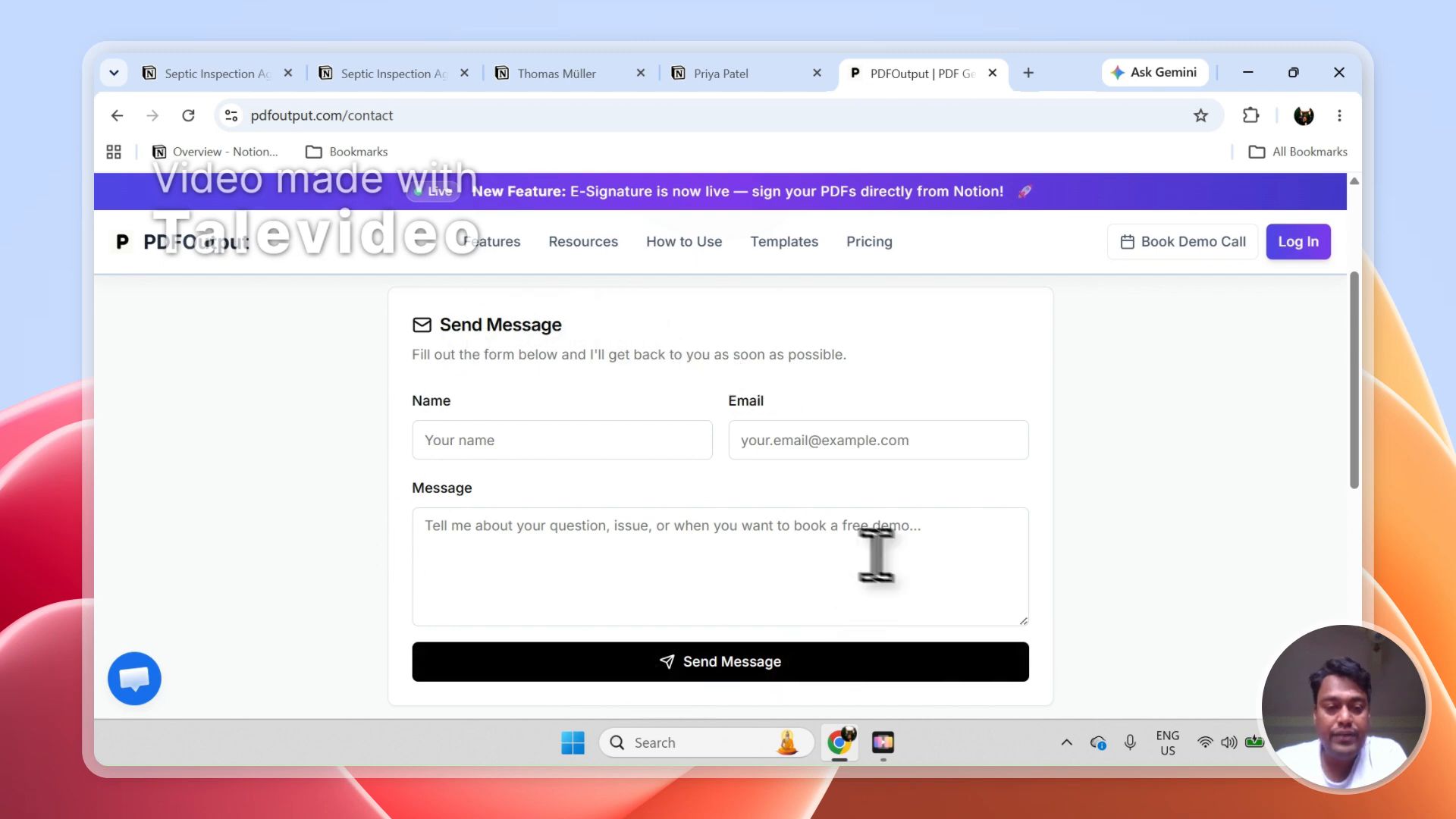
{"action": "left_click", "coordinate": [141, 679]}
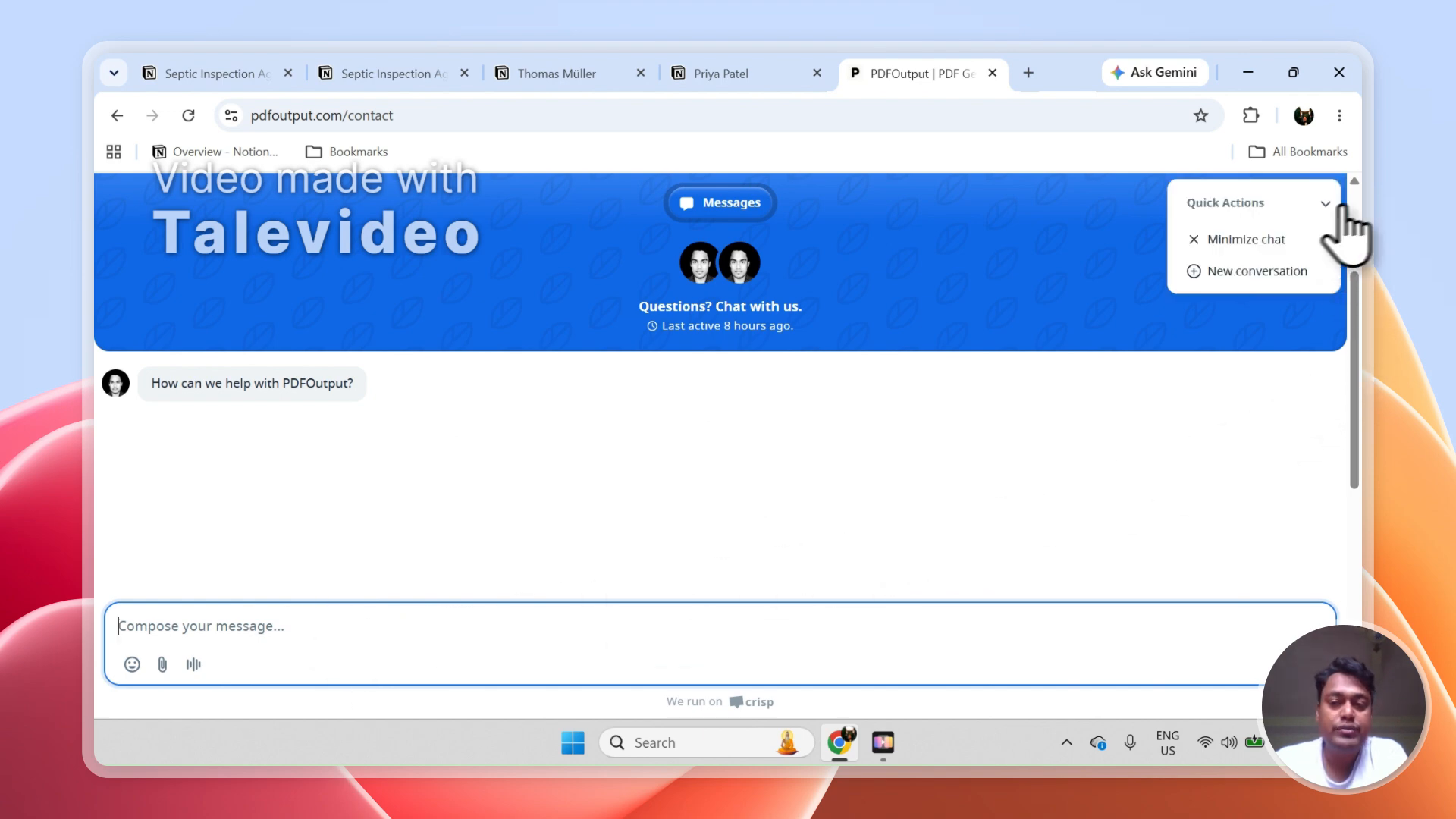
{"action": "left_click", "coordinate": [1233, 241]}
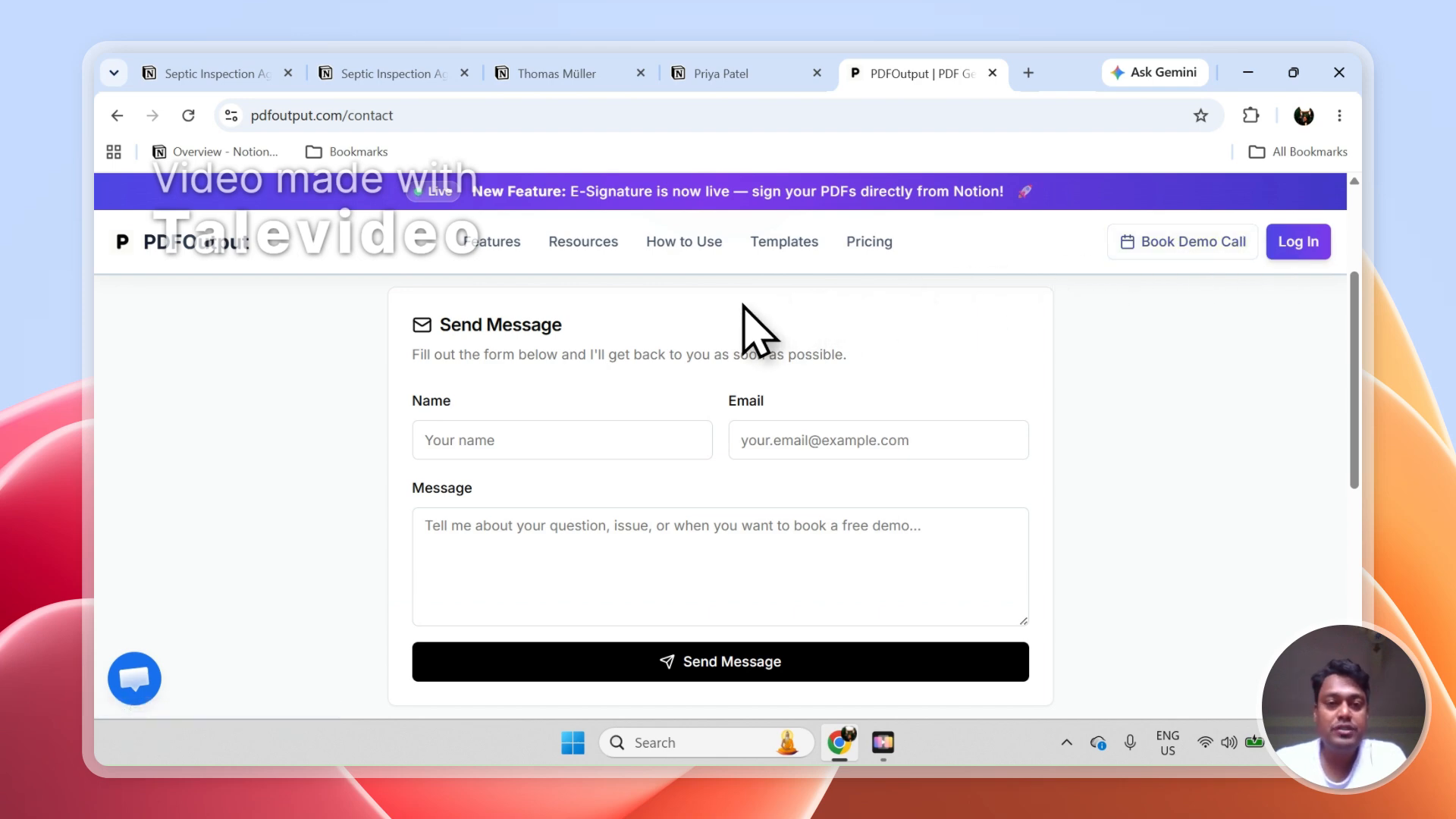
{"action": "left_click", "coordinate": [395, 72]}
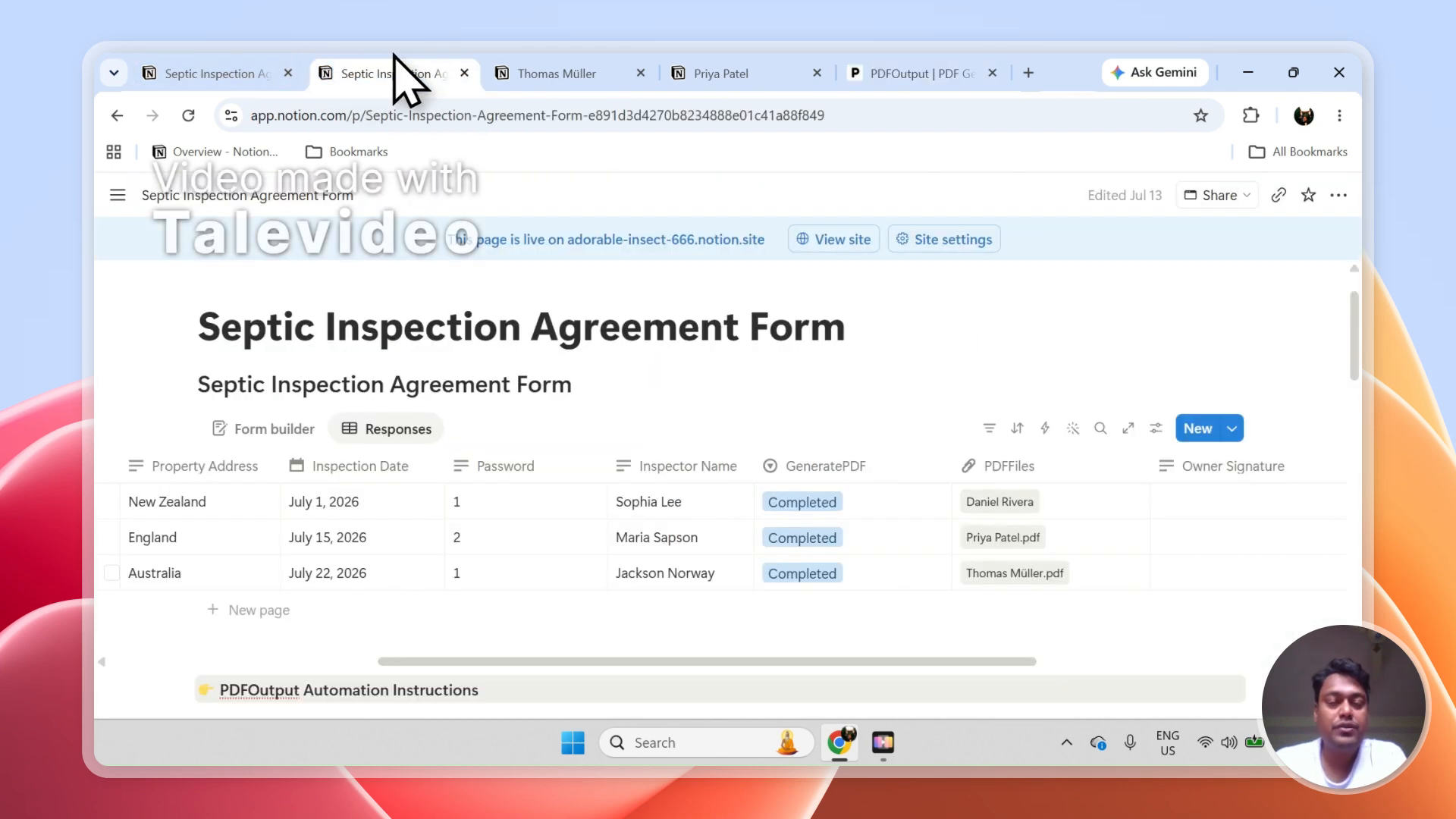